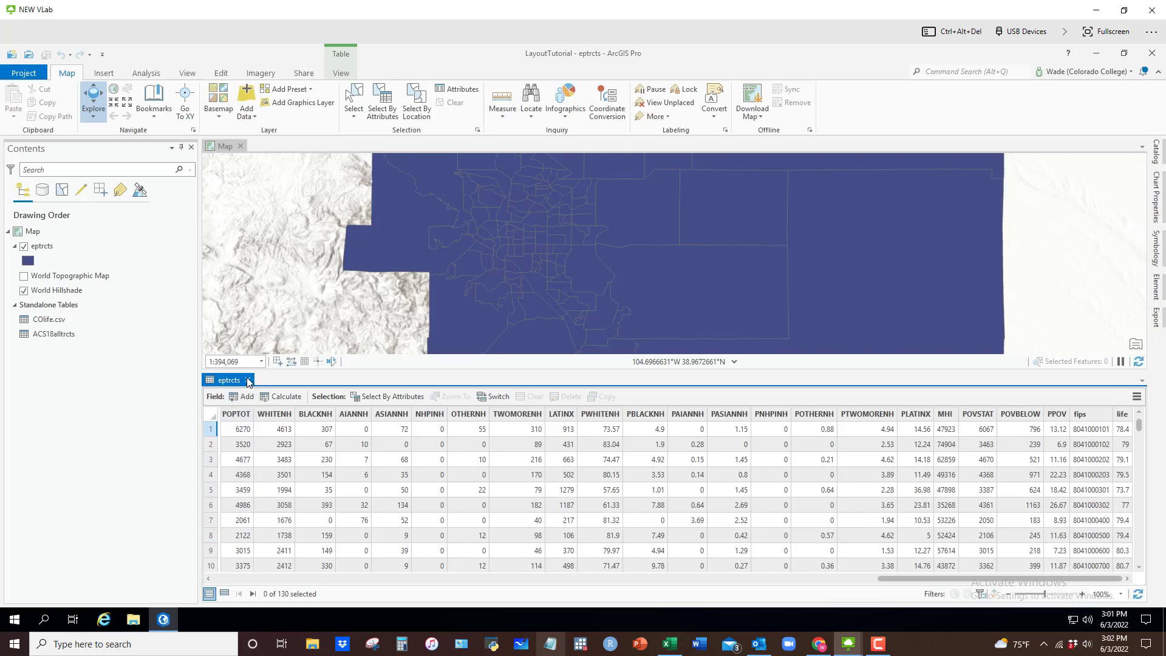
# Close the eptrcts attribute table that lists the 130 census tracts.
pyautogui.click(247, 380)
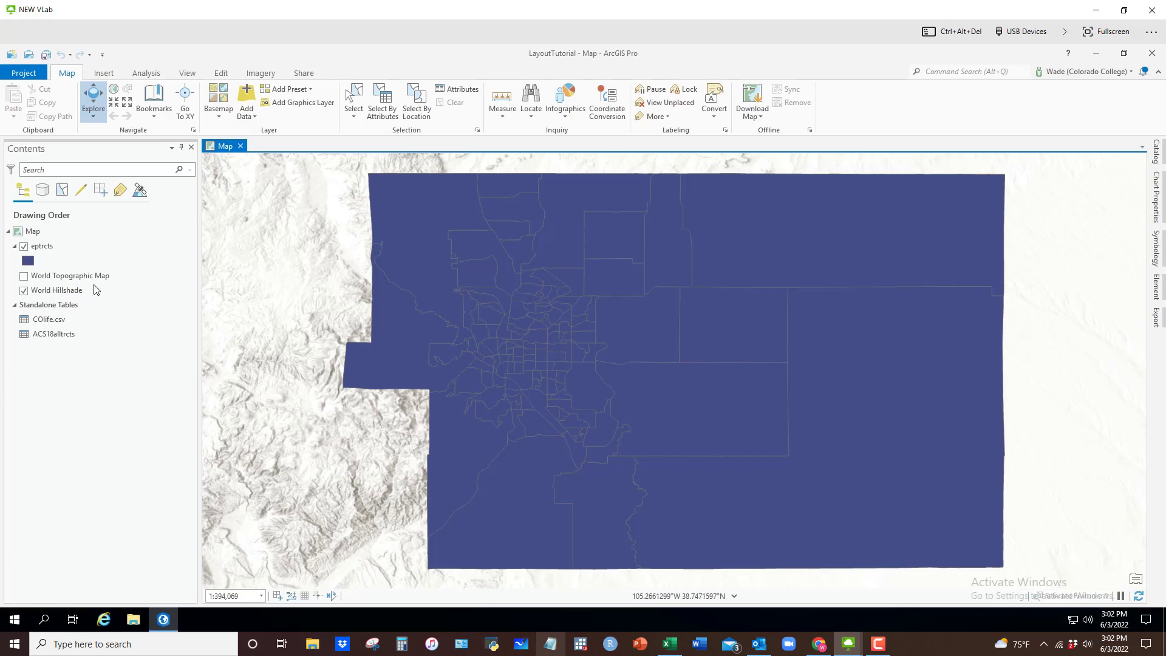
# Copy the eptrcts layer and paste it into Map as a duplicate tracts layer.
pyautogui.click(41, 248)
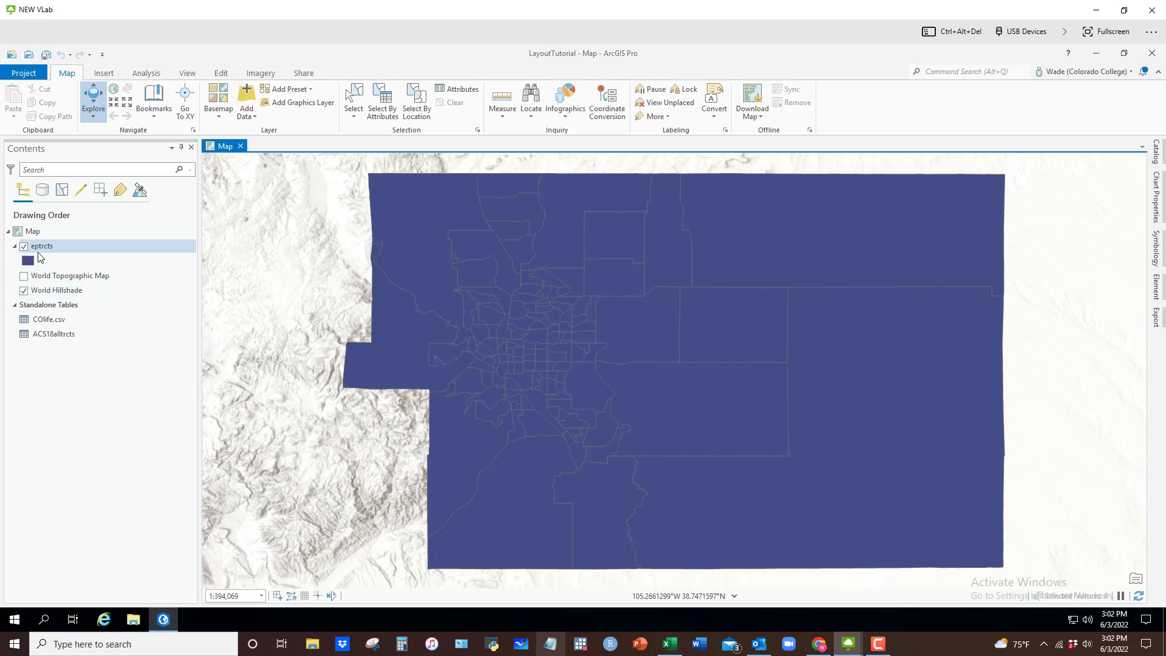
pyautogui.rightClick(47, 249)
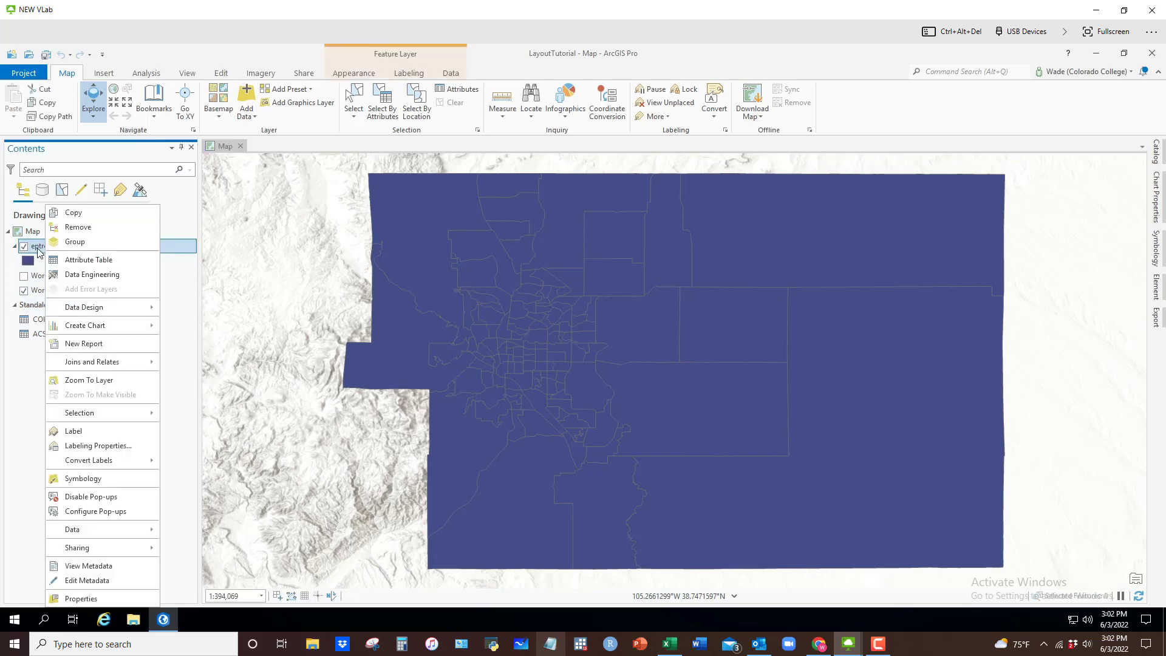
pyautogui.click(74, 214)
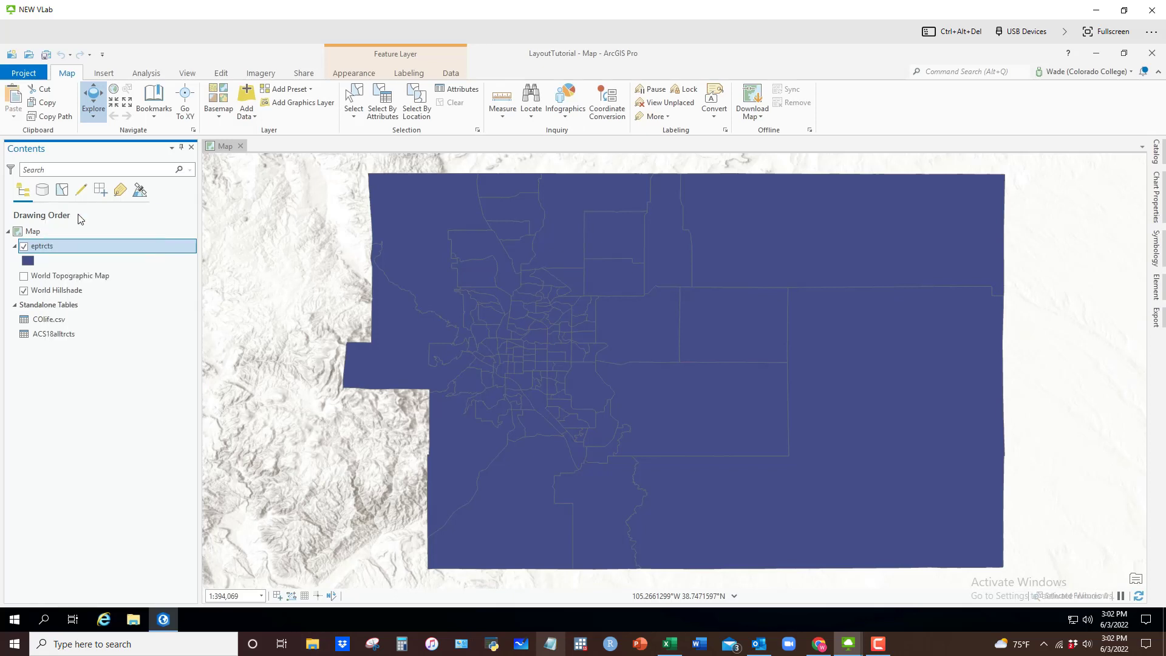
pyautogui.click(33, 234)
pyautogui.rightClick(33, 234)
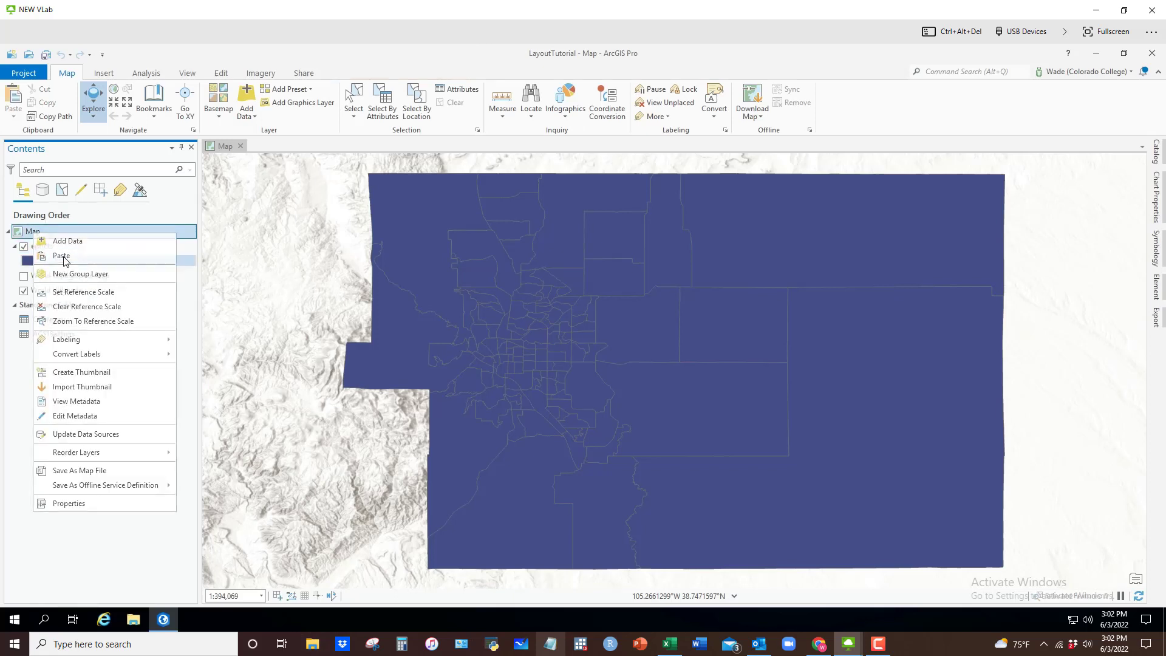
pyautogui.click(54, 254)
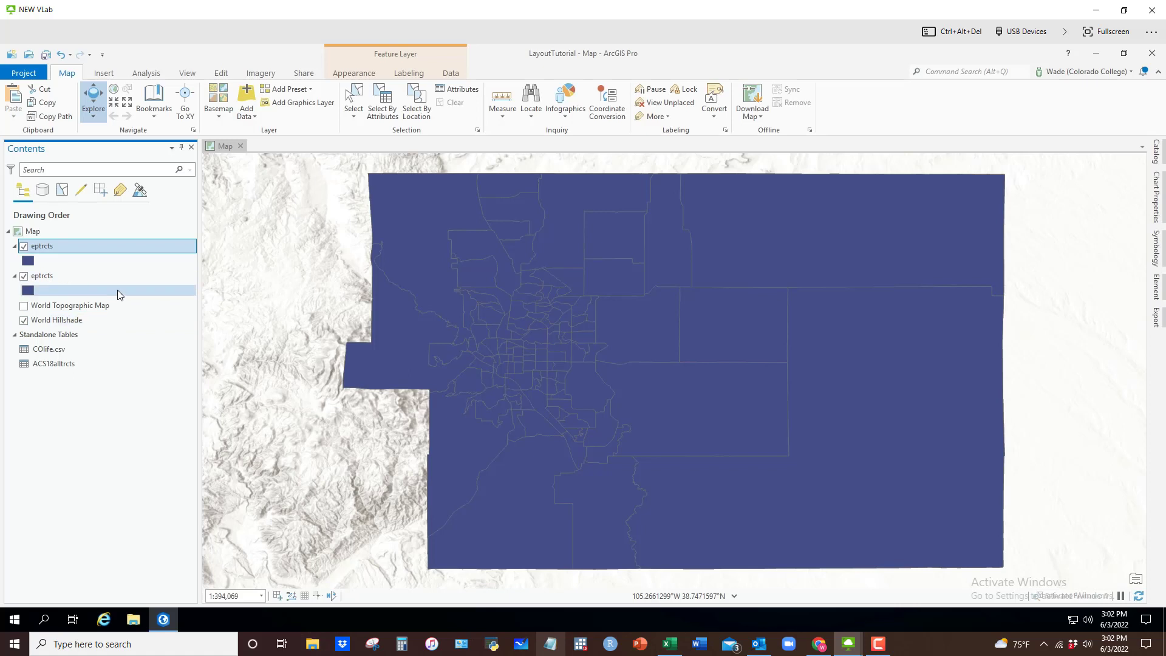
# Create a new blank map, Map1, and hide its World Topographic Map basemap.
pyautogui.click(104, 74)
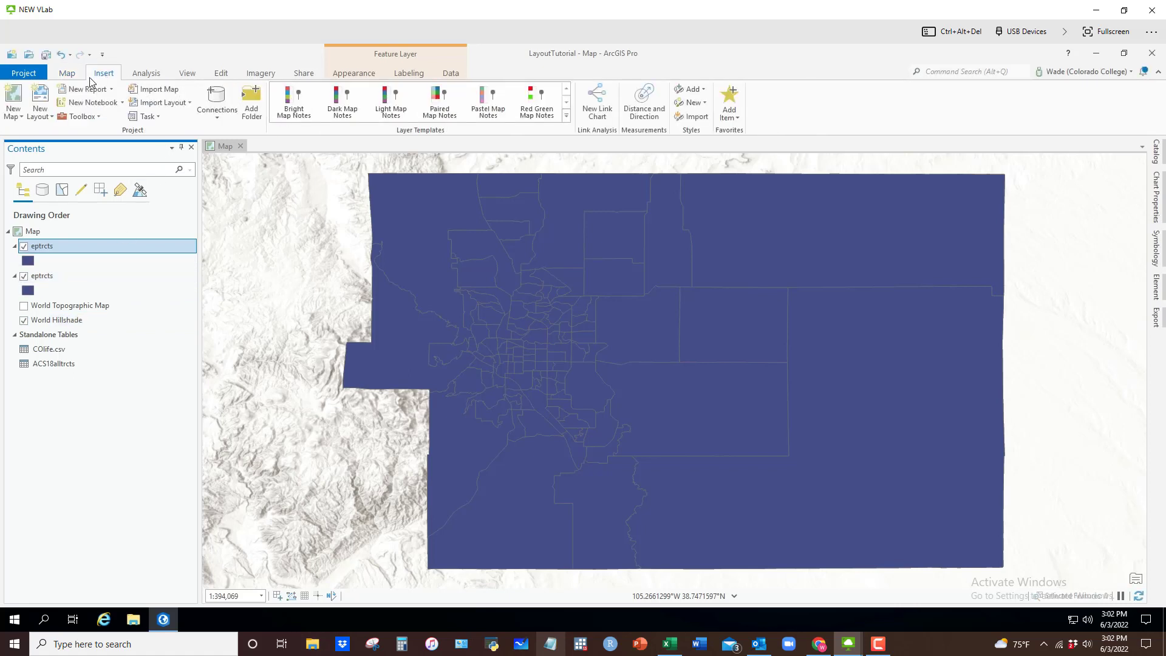
pyautogui.click(14, 114)
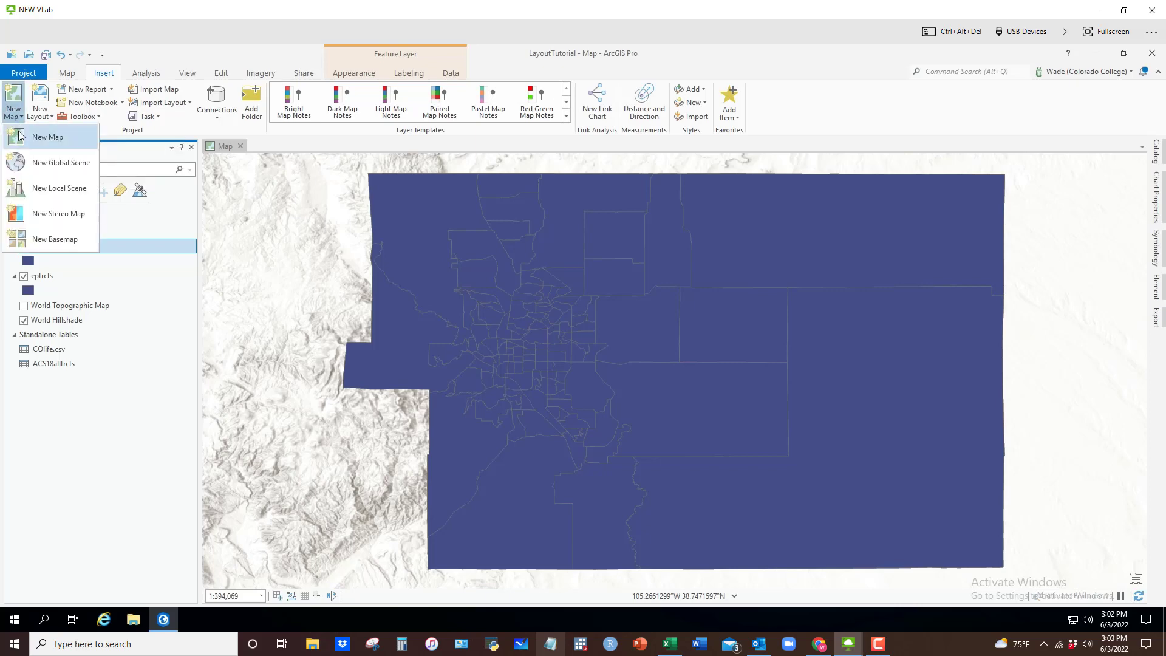
pyautogui.click(40, 139)
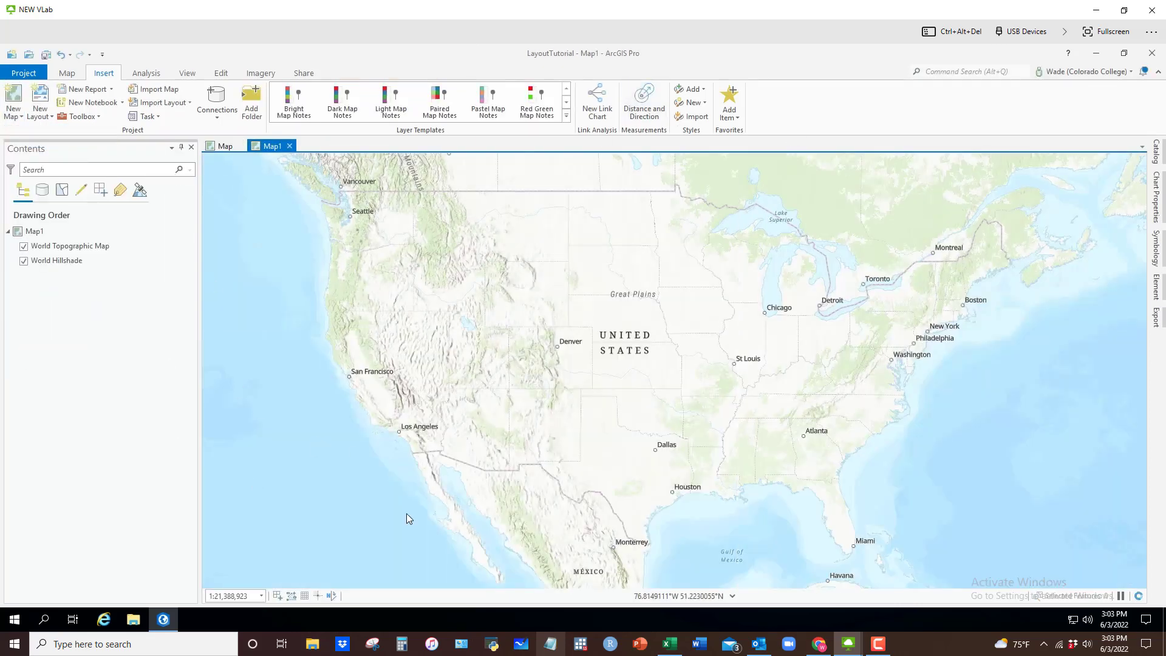
pyautogui.click(24, 247)
pyautogui.click(24, 246)
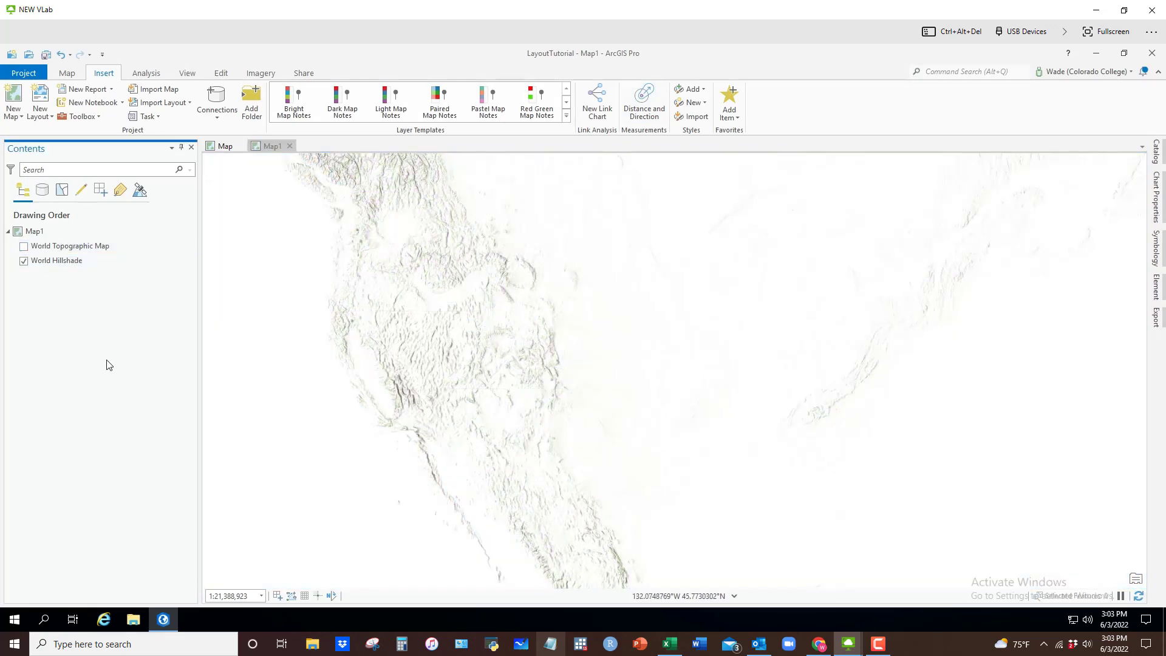
# Copy eptrcts from Map, paste it into Map1, then return to the Map view.
pyautogui.click(220, 147)
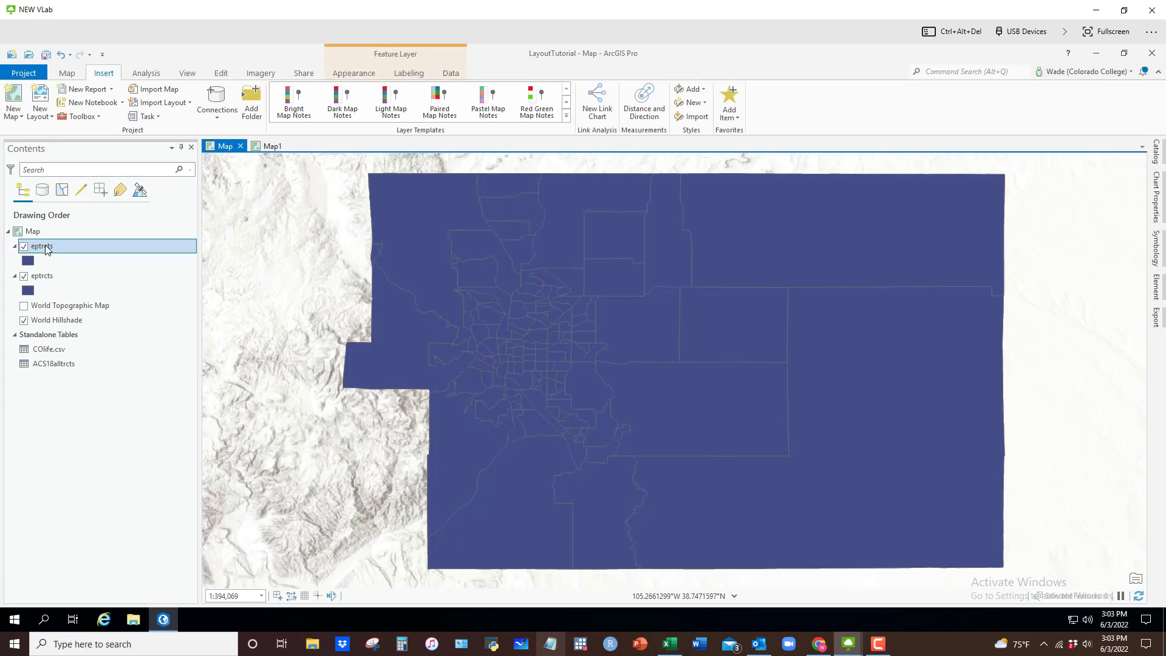
pyautogui.rightClick(47, 246)
pyautogui.click(76, 212)
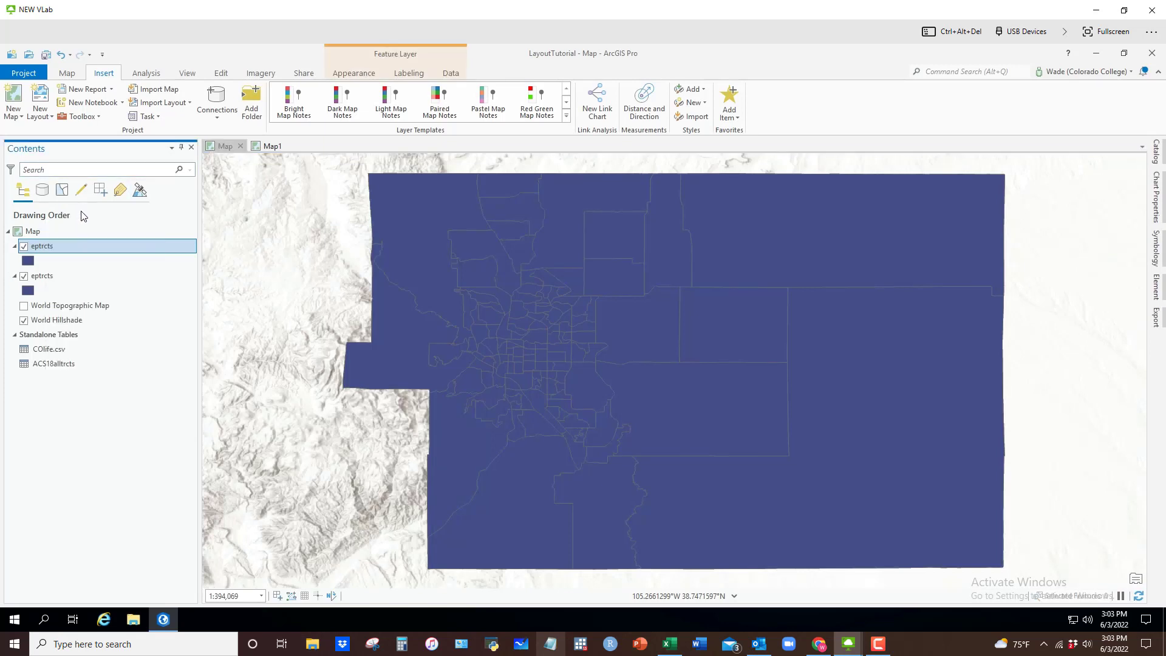
pyautogui.click(272, 146)
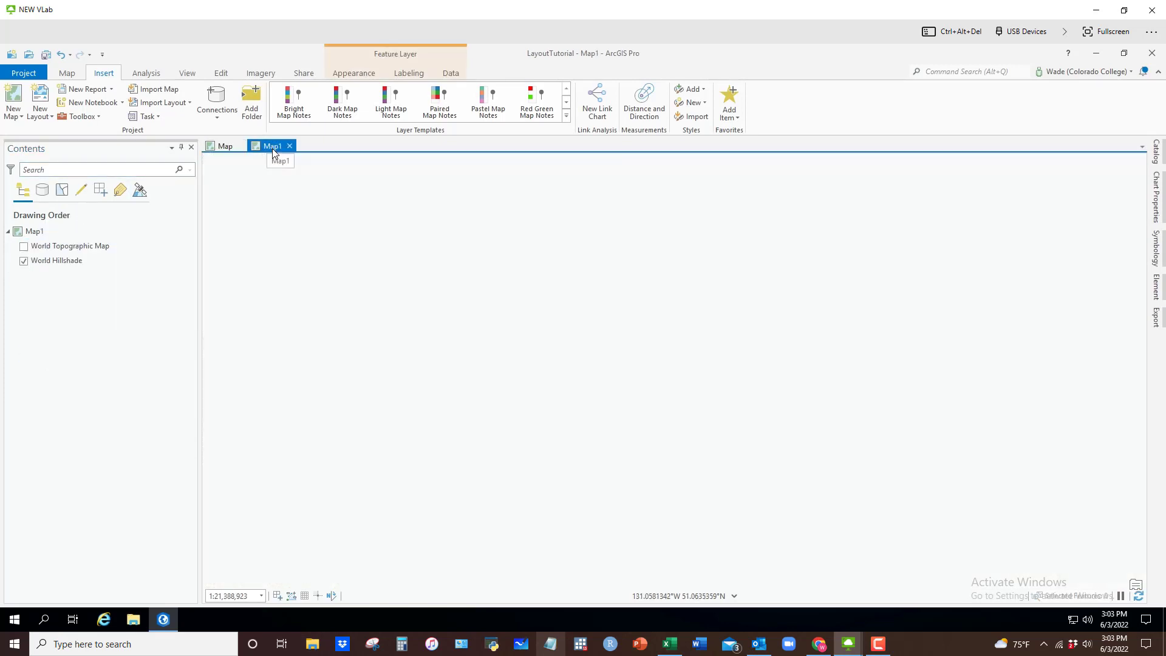
pyautogui.click(32, 234)
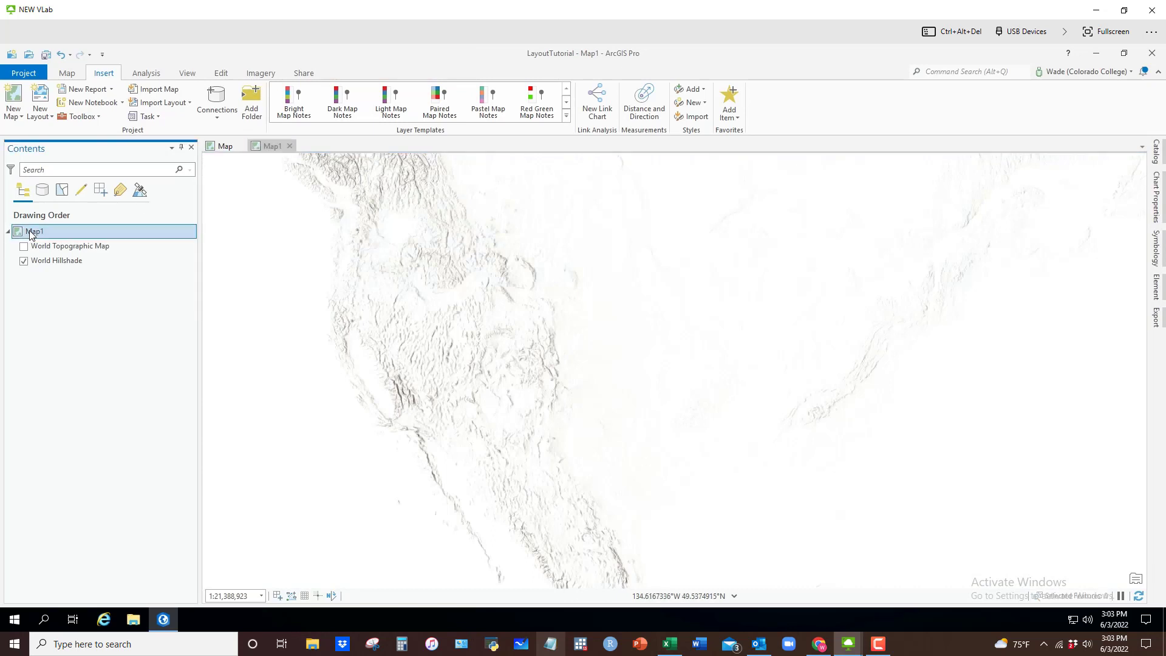
pyautogui.rightClick(32, 235)
pyautogui.click(45, 236)
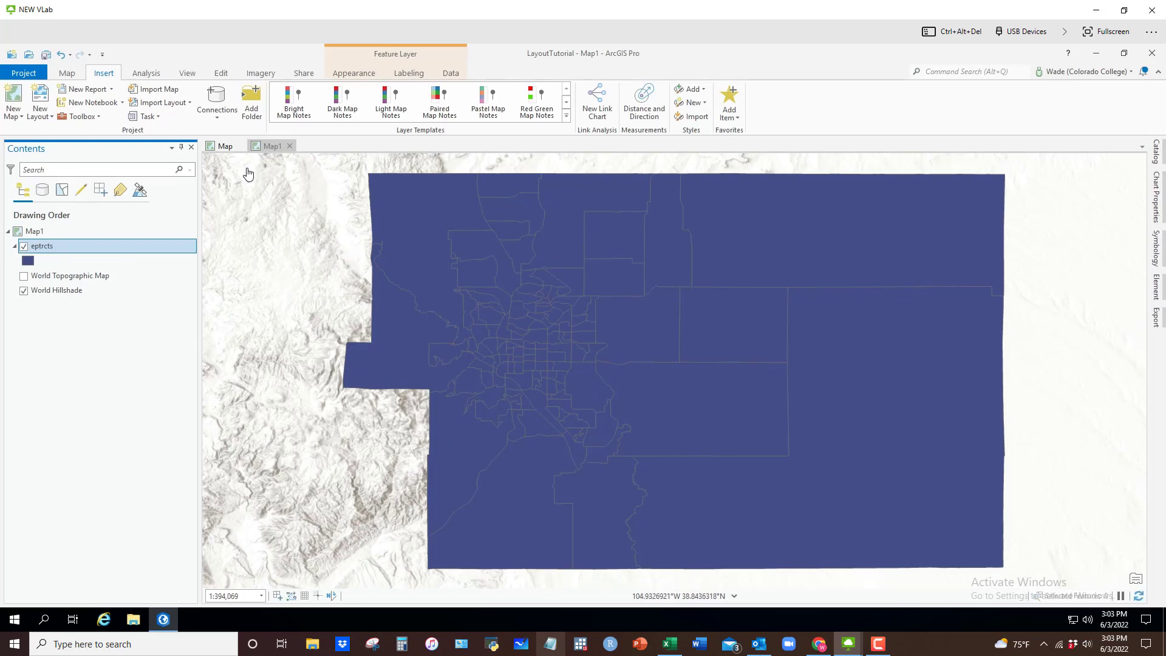
pyautogui.click(224, 148)
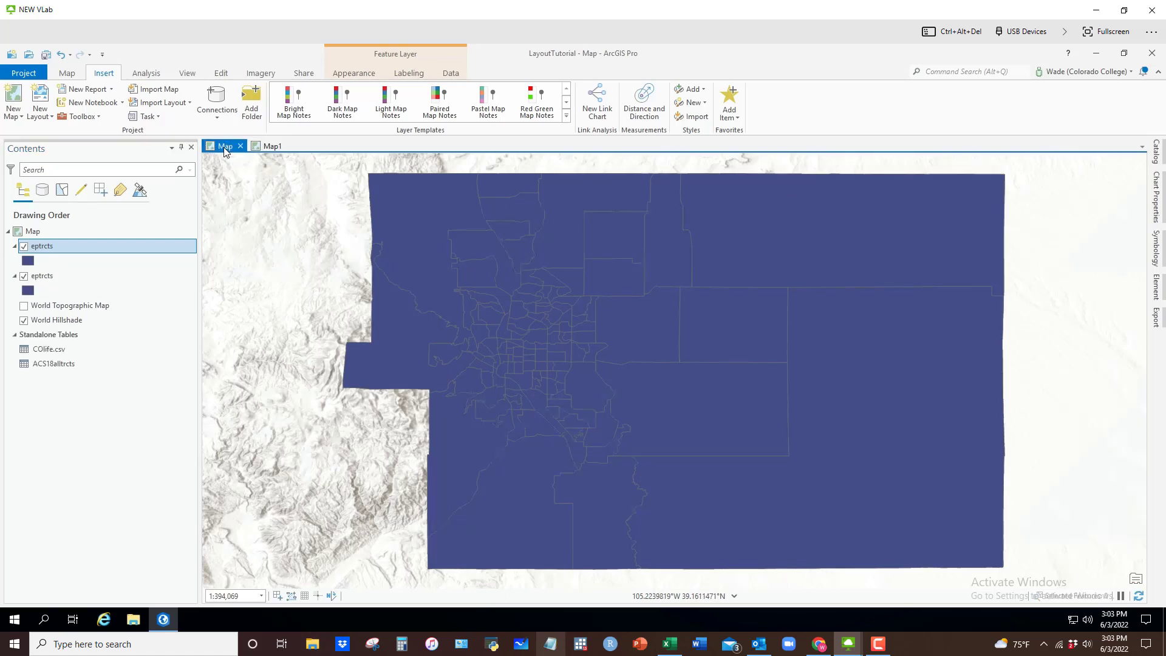
# Create an eptrcts scatter plot with PPOV on the x-axis and life on the y-axis.
pyautogui.rightClick(45, 247)
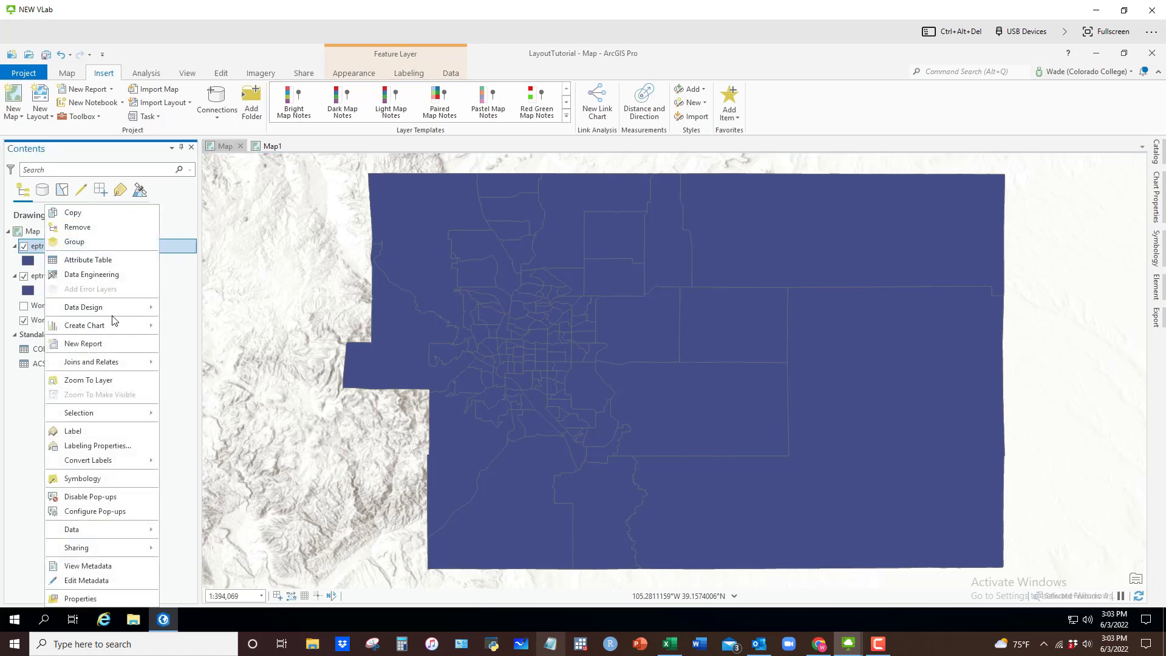
pyautogui.moveTo(113, 327)
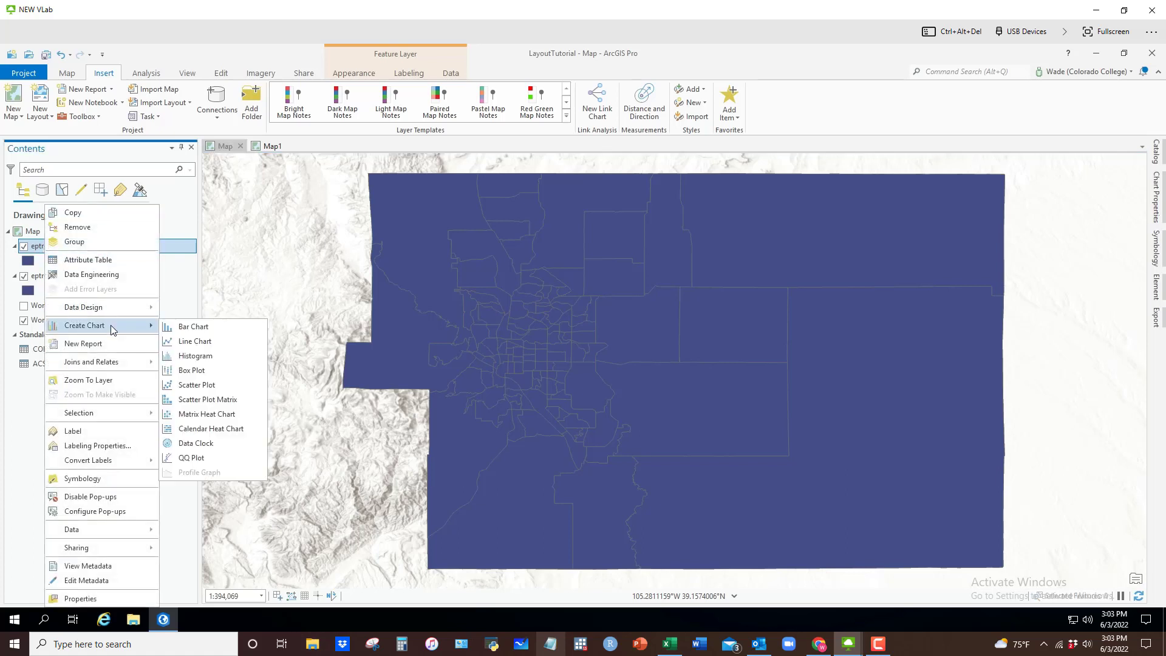
pyautogui.click(198, 385)
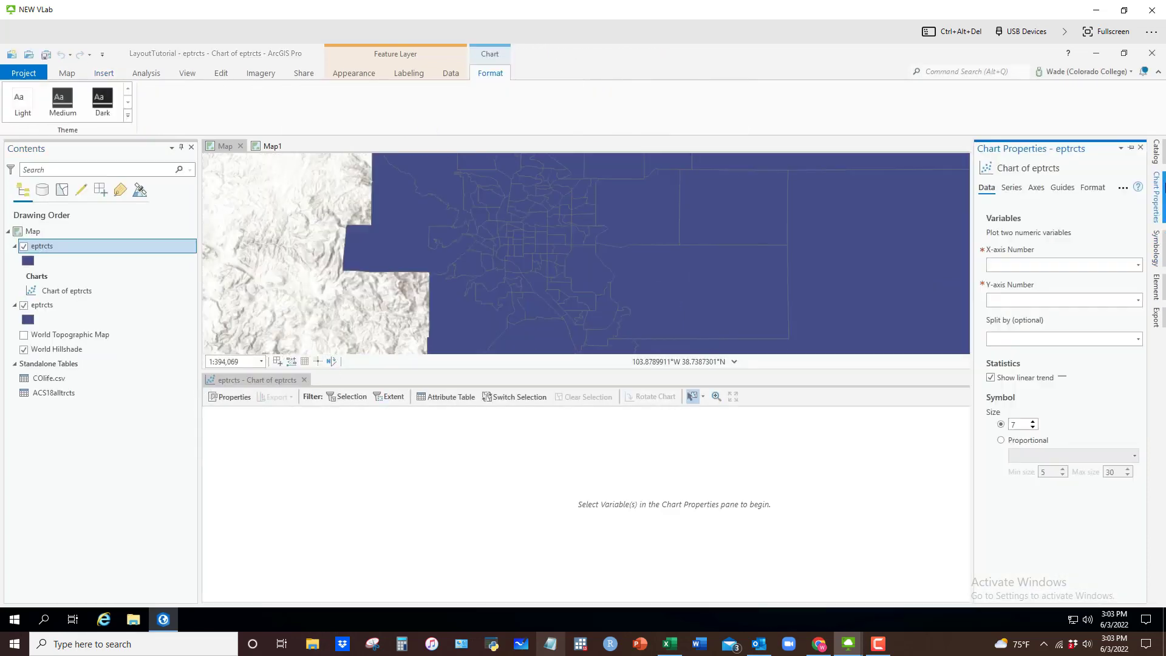
pyautogui.click(1069, 265)
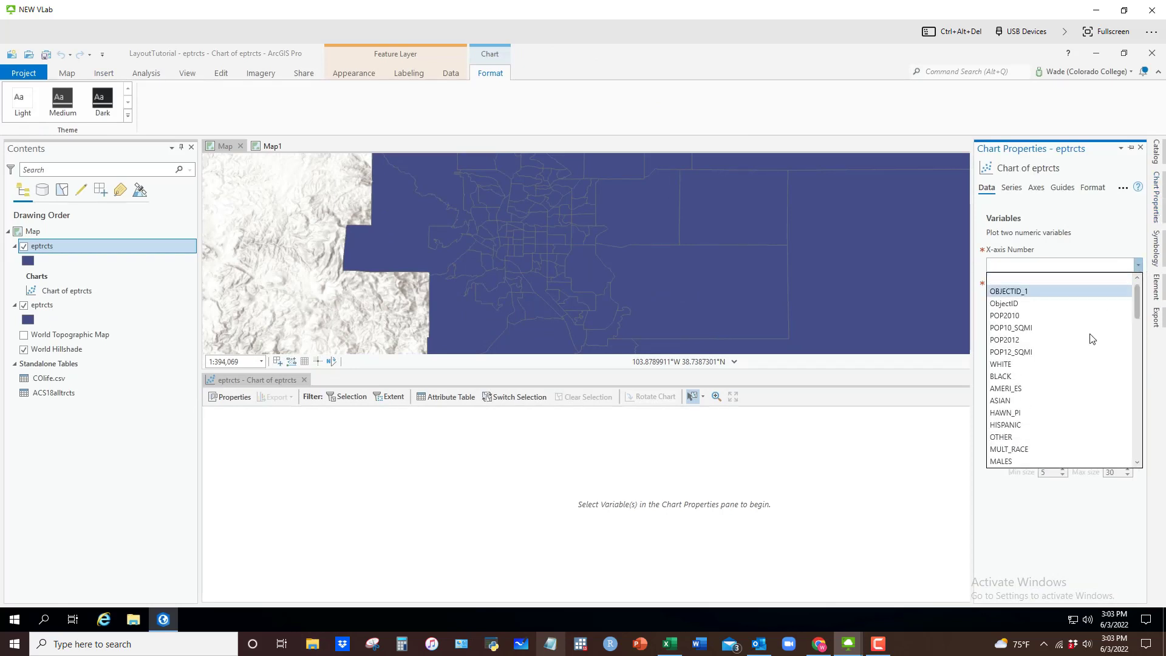
pyautogui.scroll(-5, 1060, 387)
pyautogui.scroll(-5, 1059, 387)
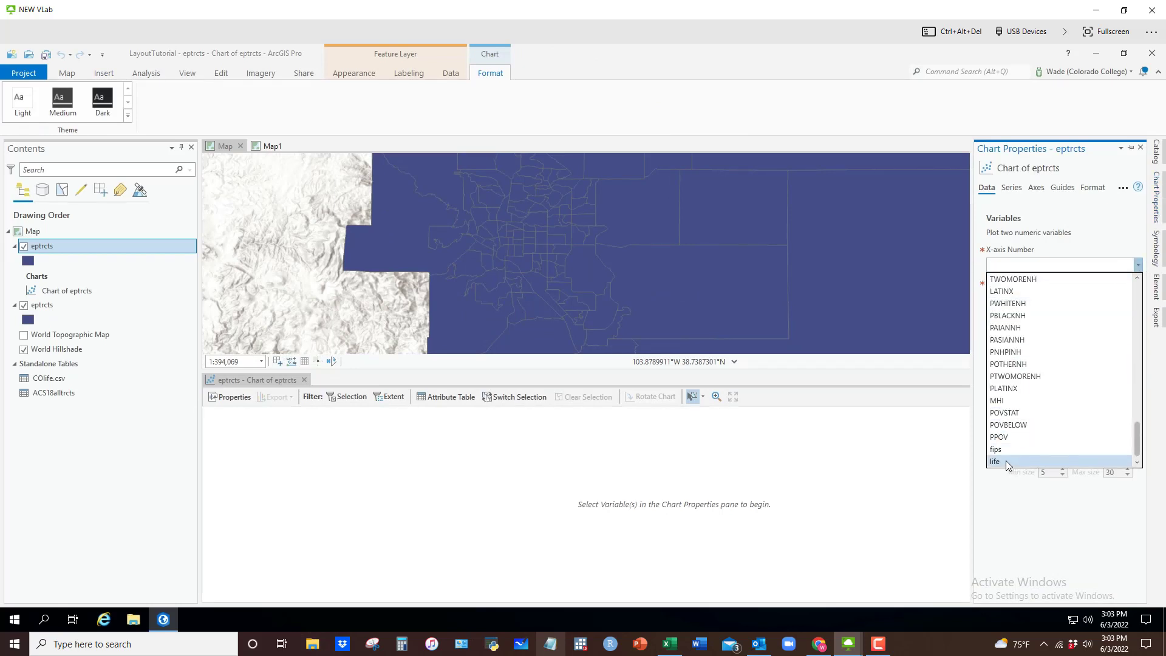
pyautogui.click(1000, 437)
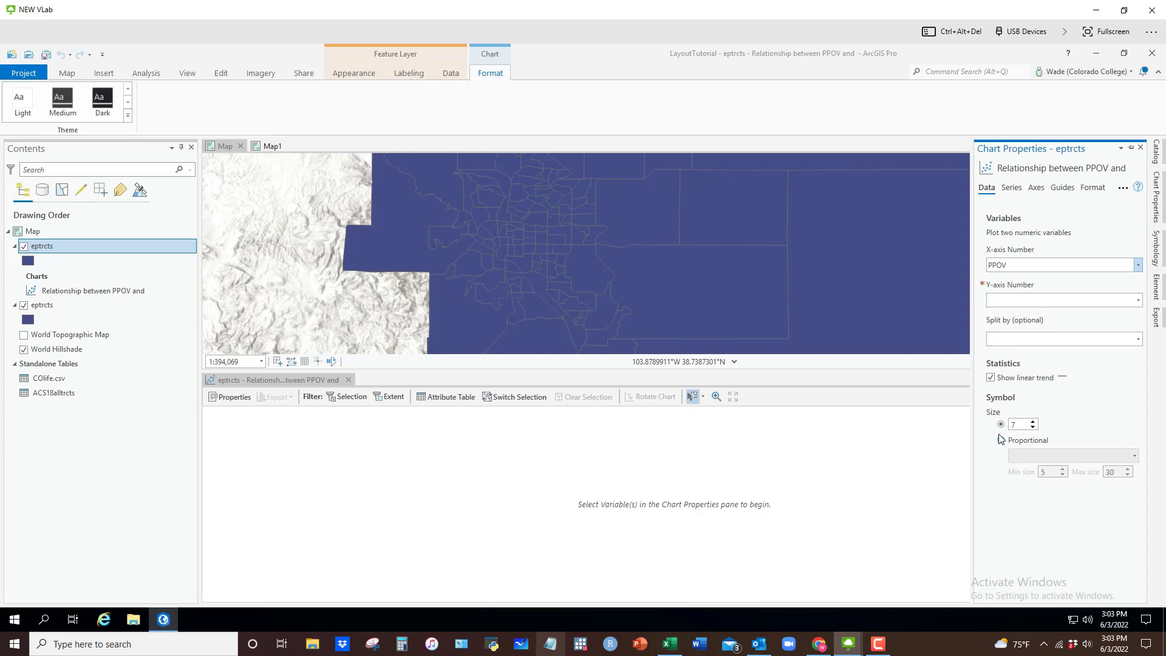
pyautogui.click(1139, 300)
pyautogui.scroll(-5, 1106, 387)
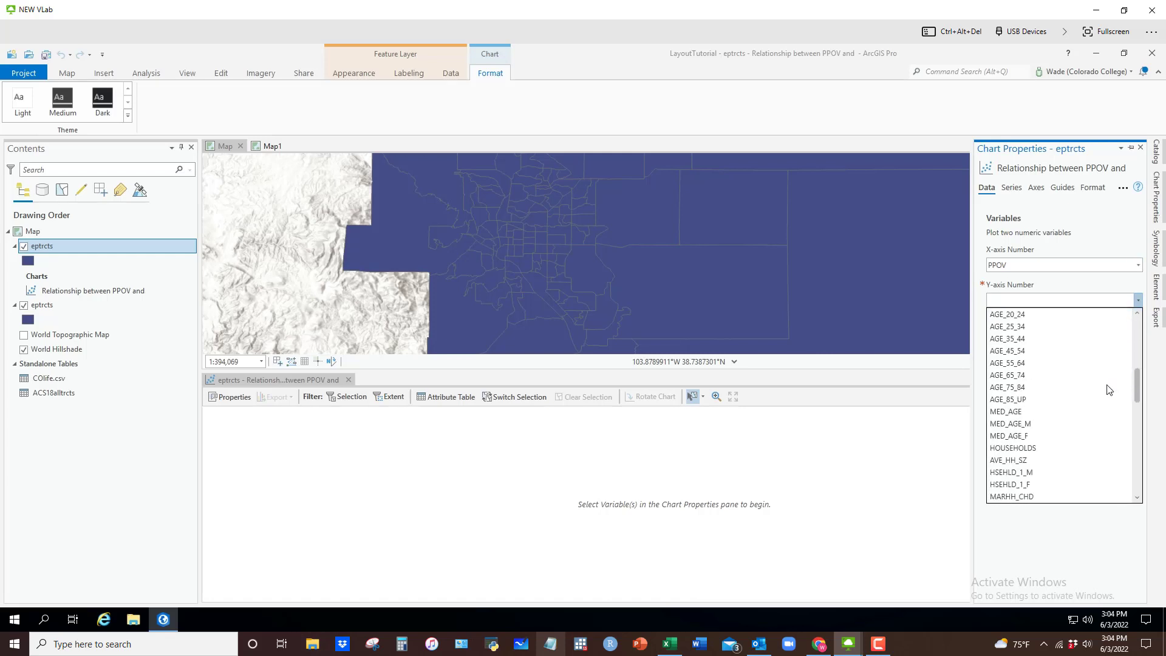
pyautogui.scroll(-10, 1107, 390)
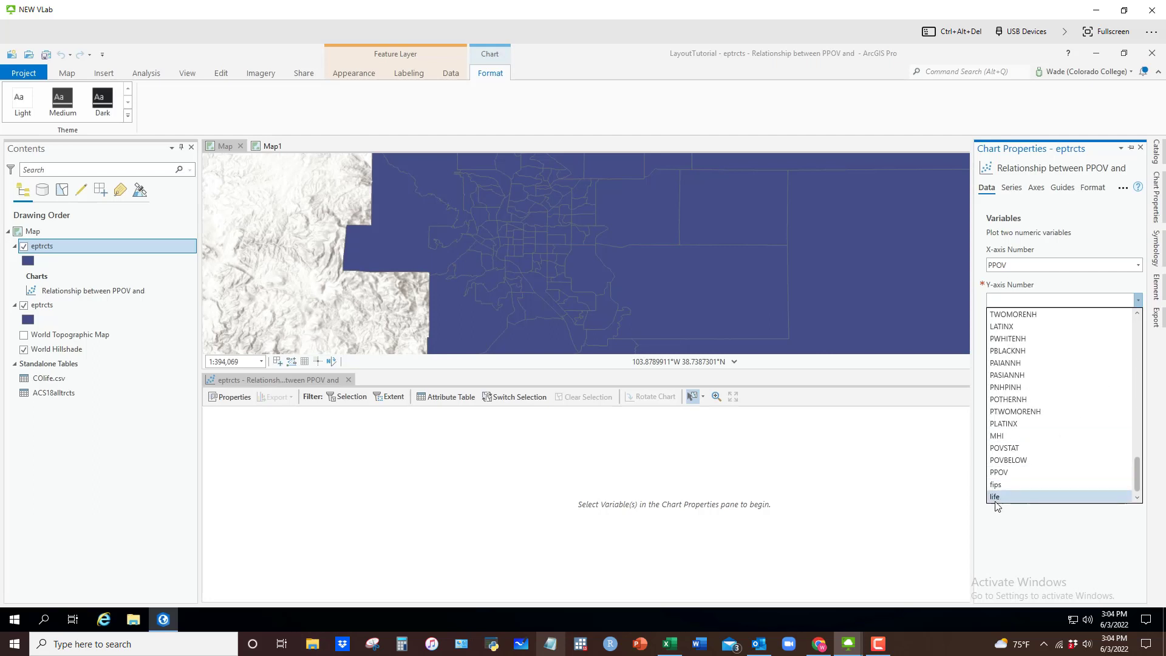
pyautogui.click(996, 497)
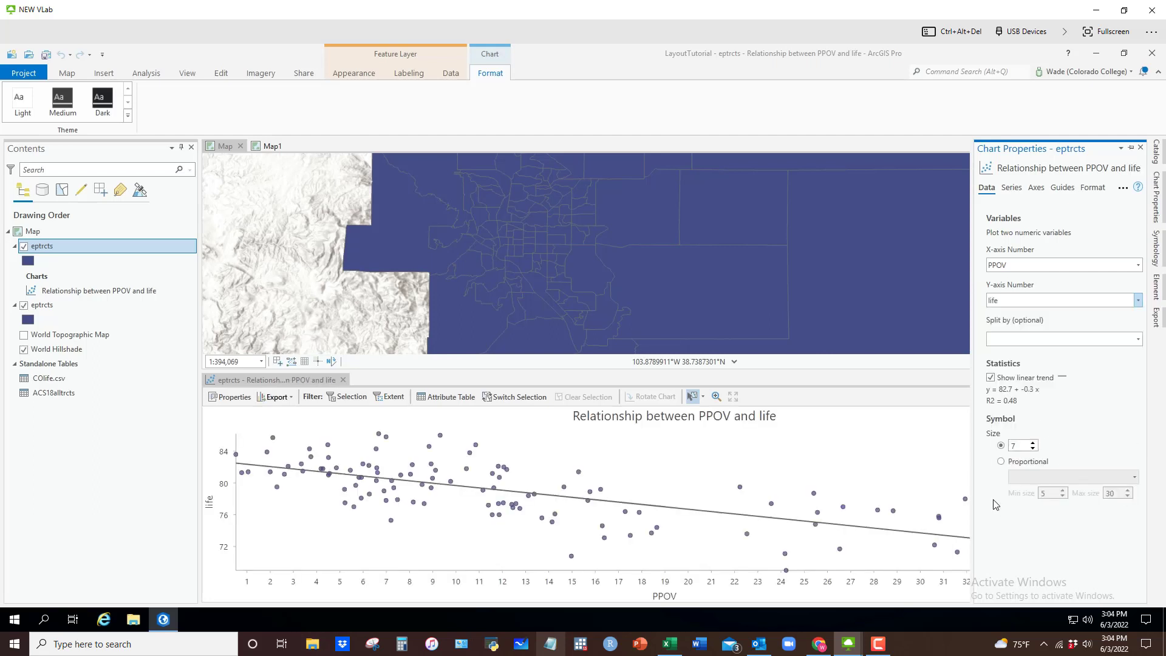
# Place the chart's R2 legend at the bottom and select the trend equation text.
pyautogui.rightClick(28, 261)
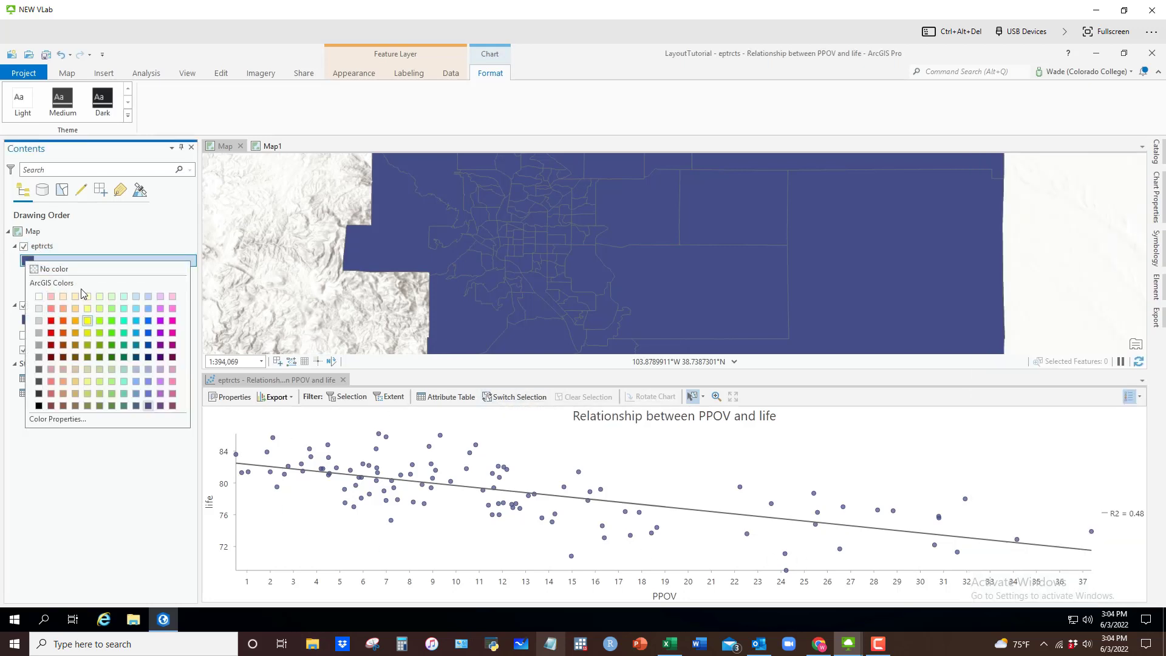
pyautogui.click(96, 234)
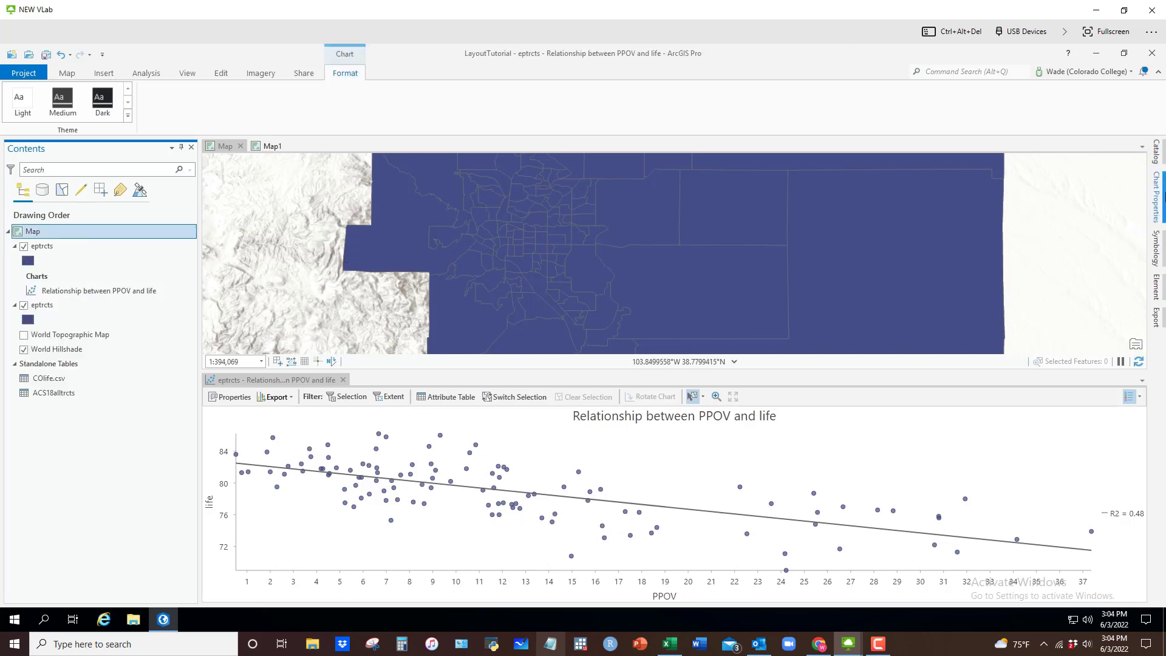
pyautogui.click(1164, 196)
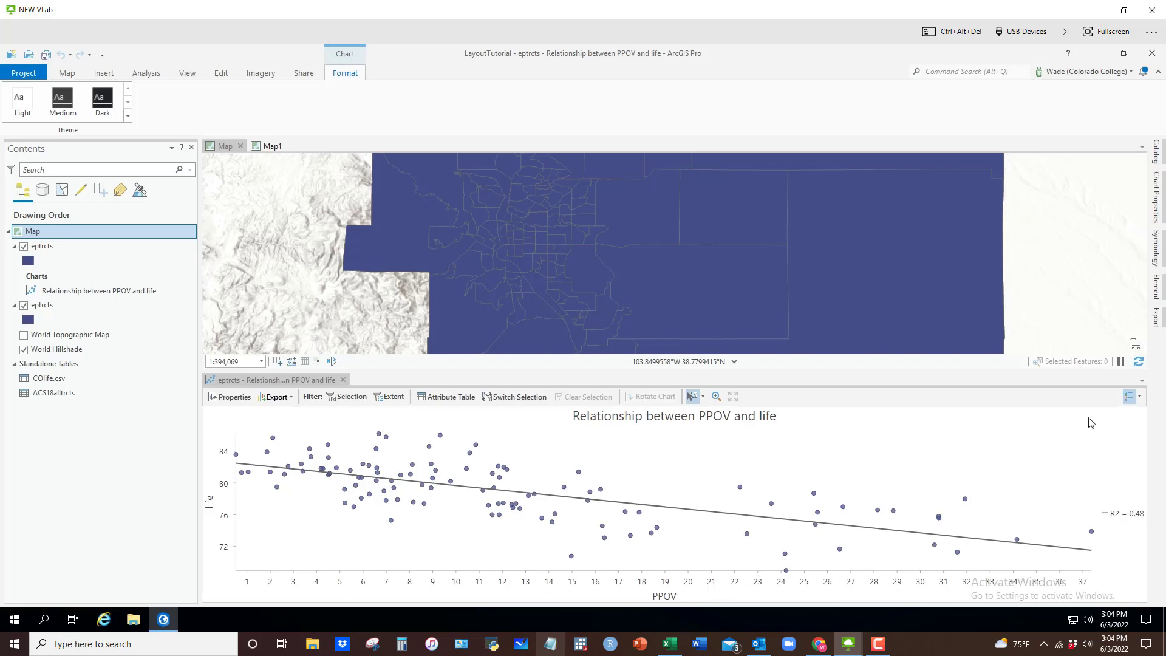
pyautogui.click(1140, 396)
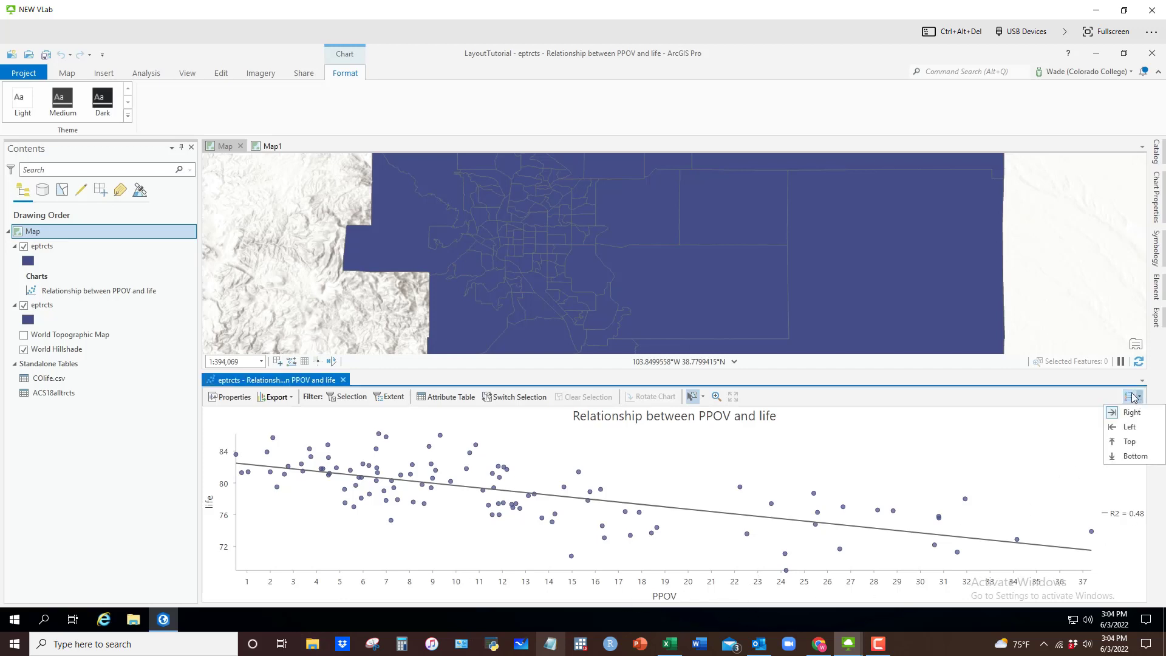
pyautogui.click(1133, 456)
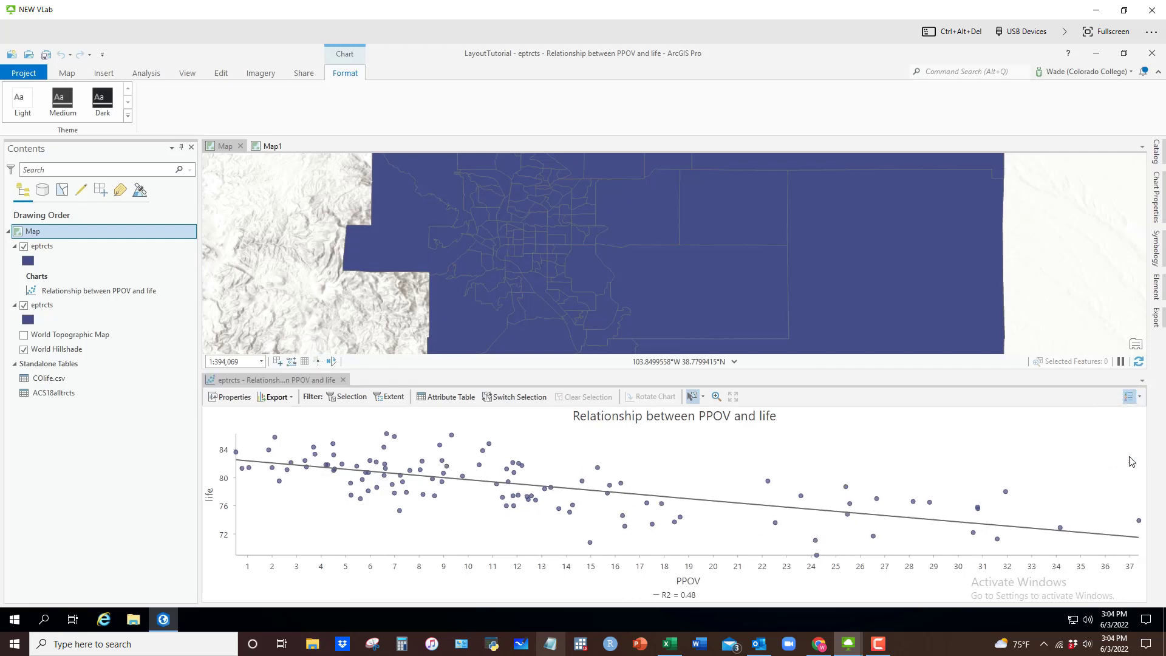
pyautogui.click(1156, 198)
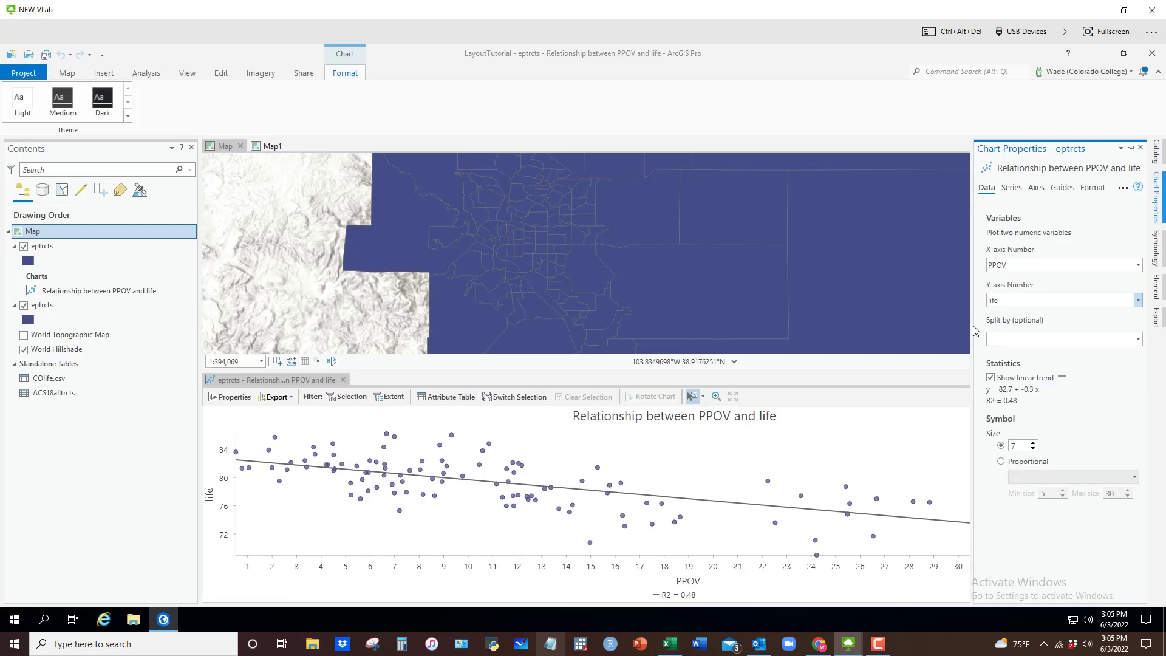
pyautogui.moveTo(987, 389); pyautogui.dragTo(1046, 396)
# Copy the linear trend equation y = 82.7 + -0.3 x from Chart Properties.
pyautogui.rightClick(1031, 391)
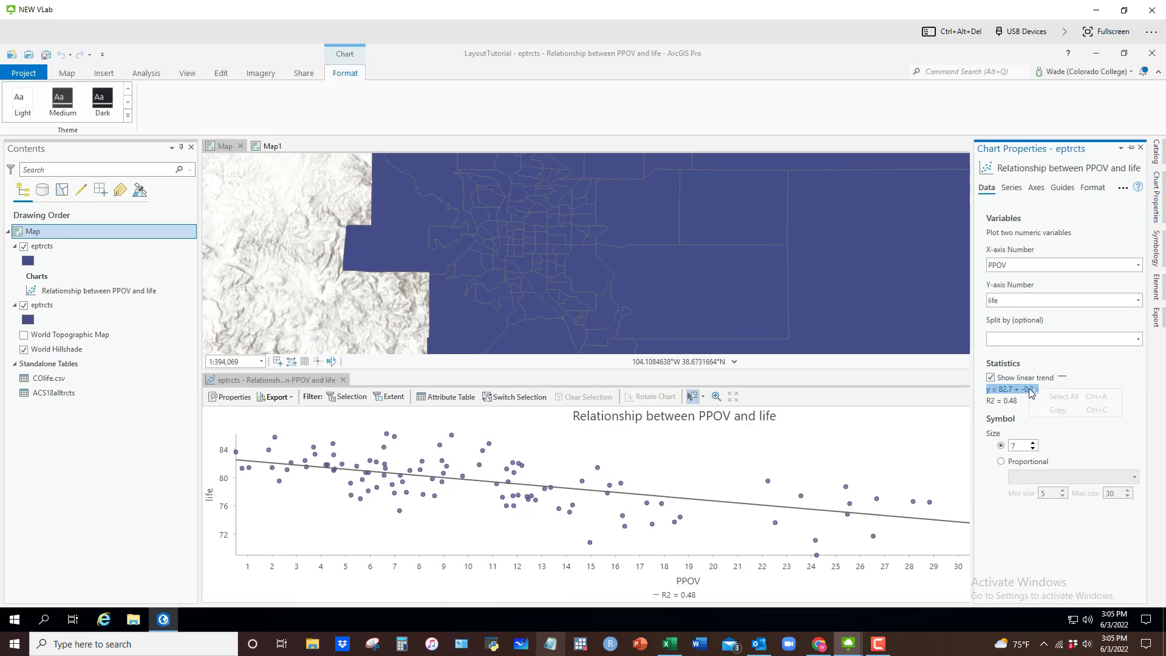
pyautogui.click(1057, 410)
pyautogui.rightClick(1020, 391)
# Copy the equation again and retitle the X axis from PPOV to Poverty Rate.
pyautogui.click(1048, 411)
pyautogui.click(1123, 188)
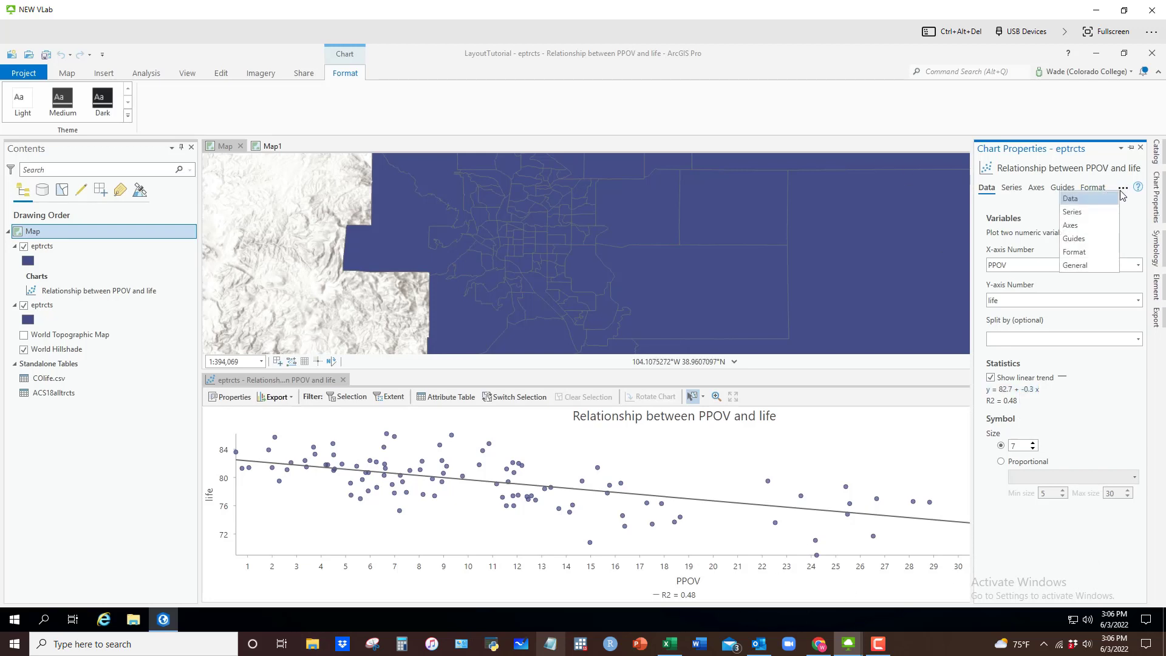
pyautogui.click(1084, 269)
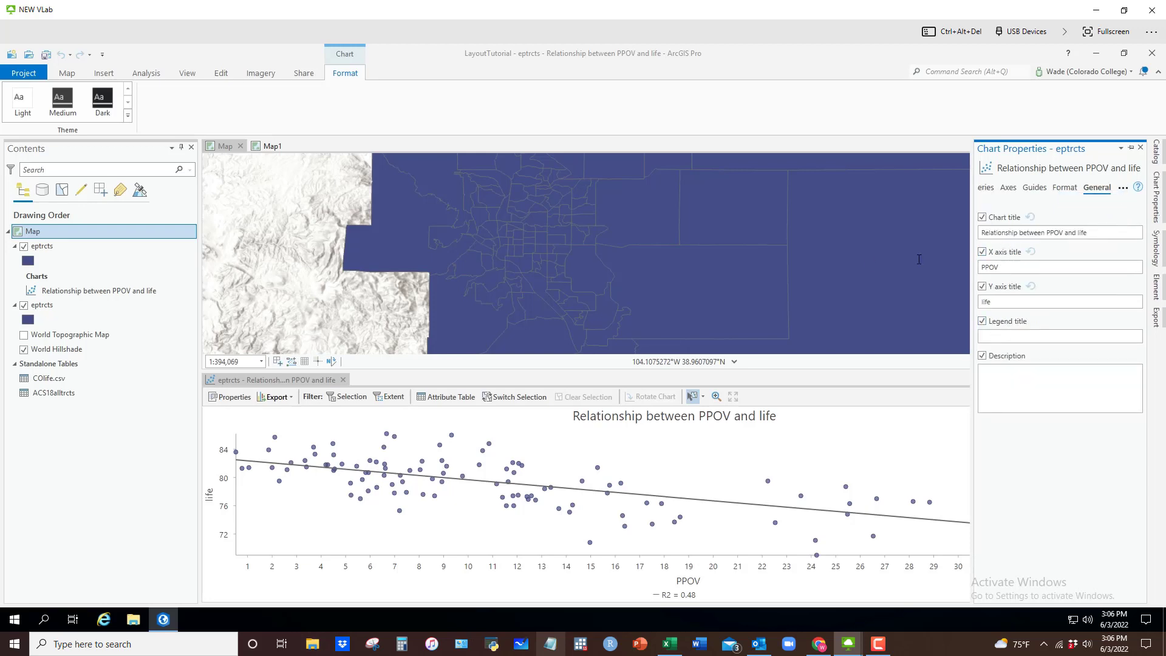
pyautogui.hotkey('ctrl', 'a')
pyautogui.write('Poverty Rate')
pyautogui.press('Return')
# Retitle the Y axis Life Expectancy and paste the trend equation into the description.
pyautogui.doubleClick(1009, 304)
pyautogui.write('L')
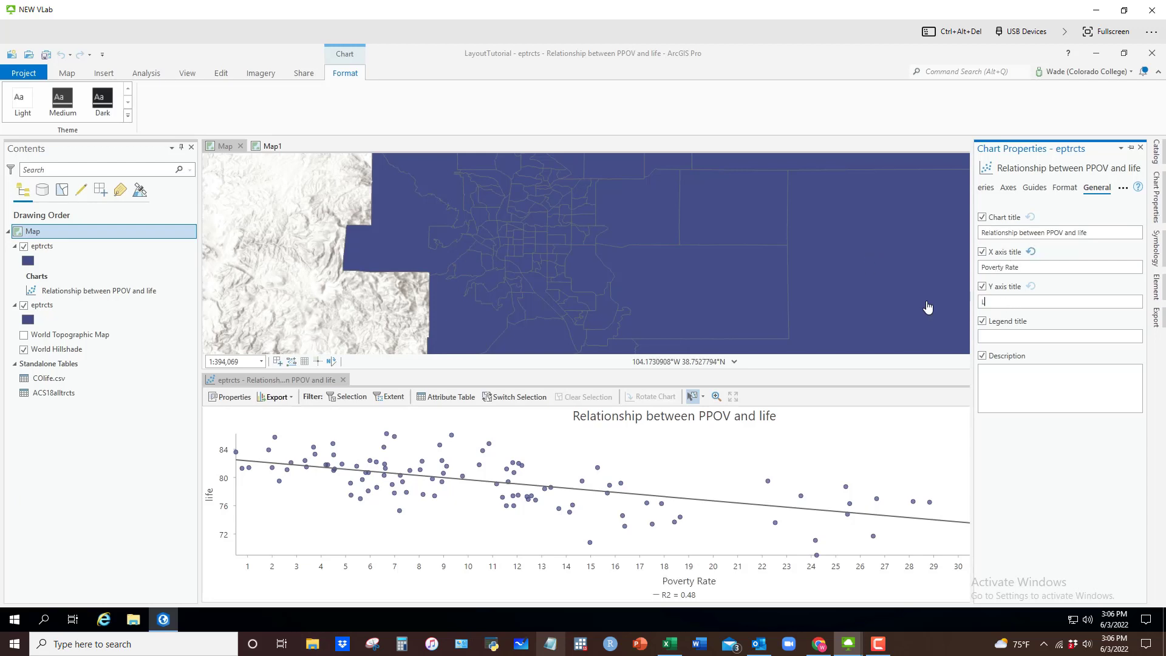
pyautogui.write('ife Expectancy')
pyautogui.click(996, 375)
pyautogui.rightClick(997, 375)
pyautogui.click(1030, 410)
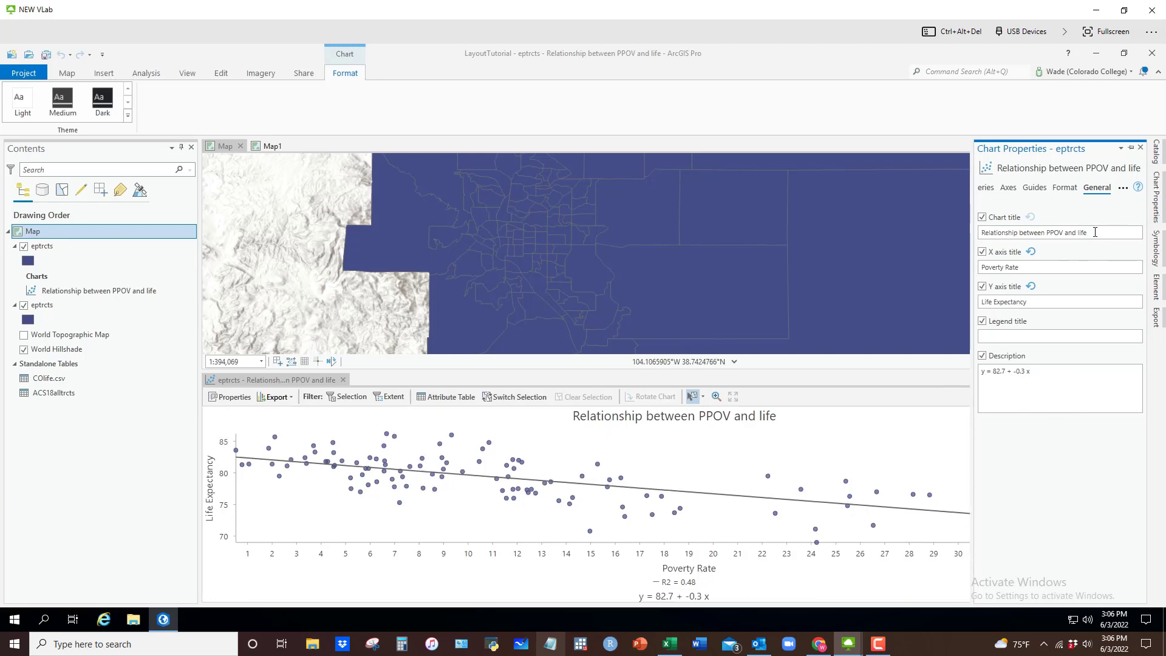
# Set the chart title to 'As Poverty Rate Increases Life Expectancy Decreases'.
pyautogui.moveTo(1095, 232); pyautogui.dragTo(960, 233)
pyautogui.press('BackSpace')
pyautogui.write('As Poverty Rate Increases Life Expectancy Decreases')
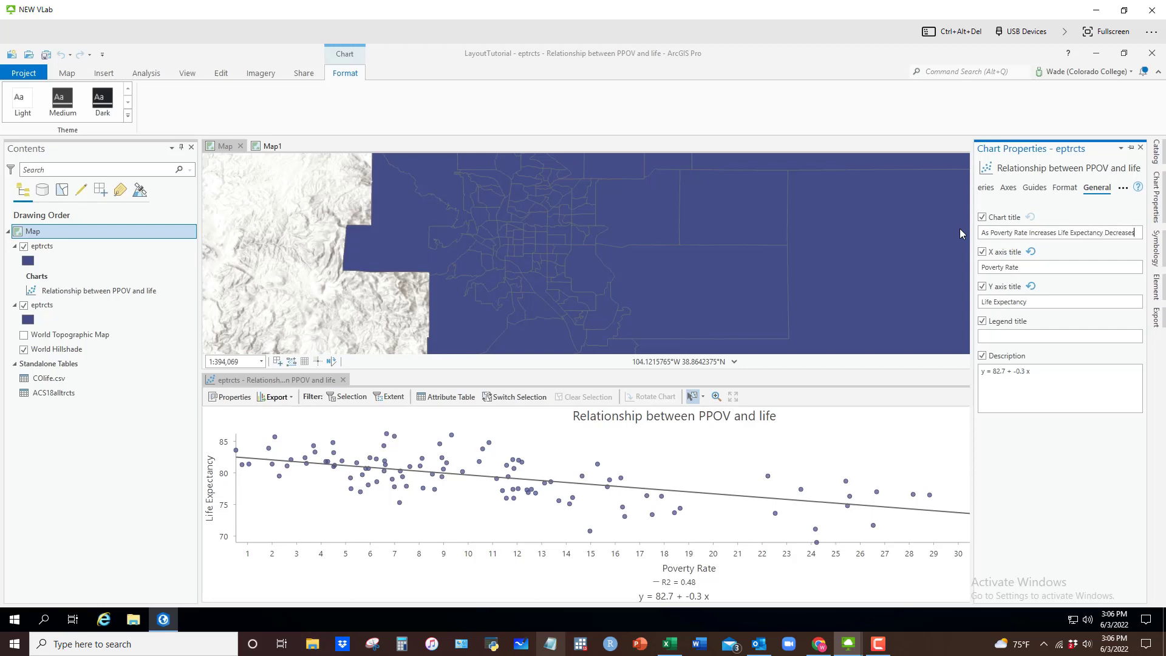
pyautogui.press('Return')
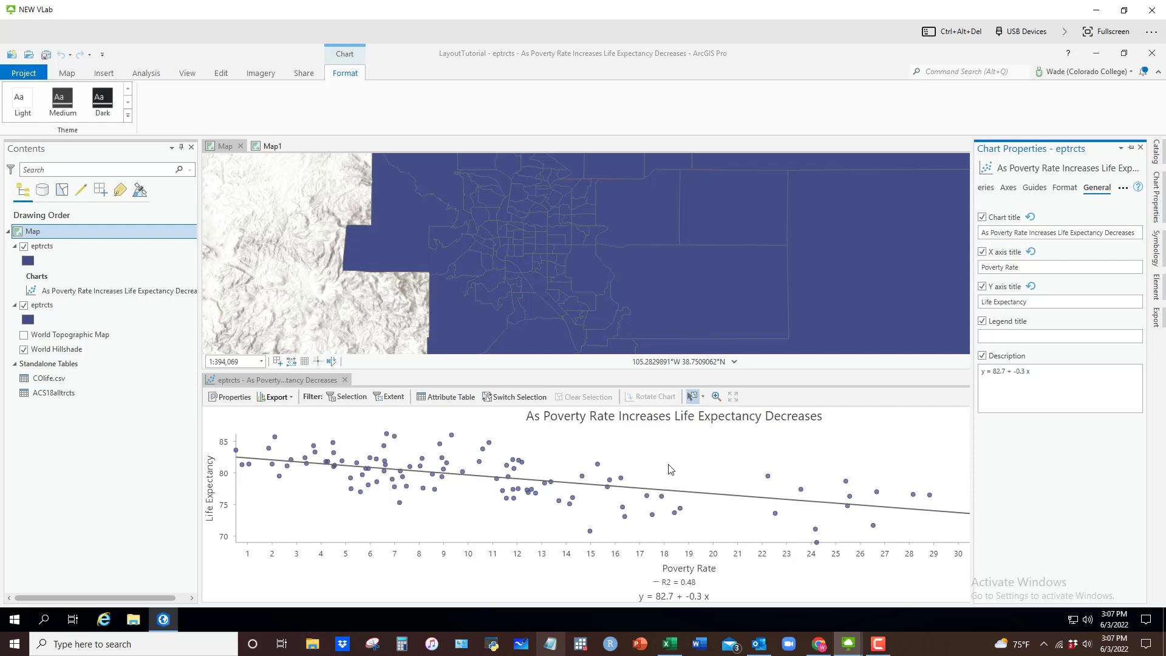
# Close the scatter chart view and bring up the second eptrcts layer's context menu.
pyautogui.click(345, 380)
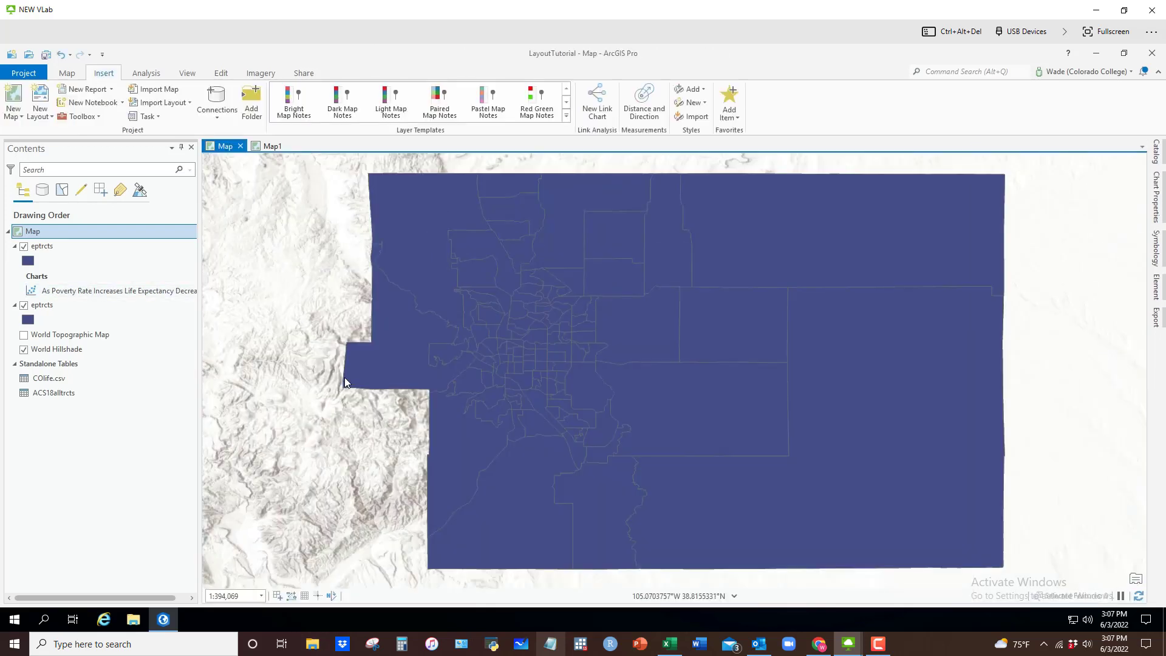
pyautogui.rightClick(40, 308)
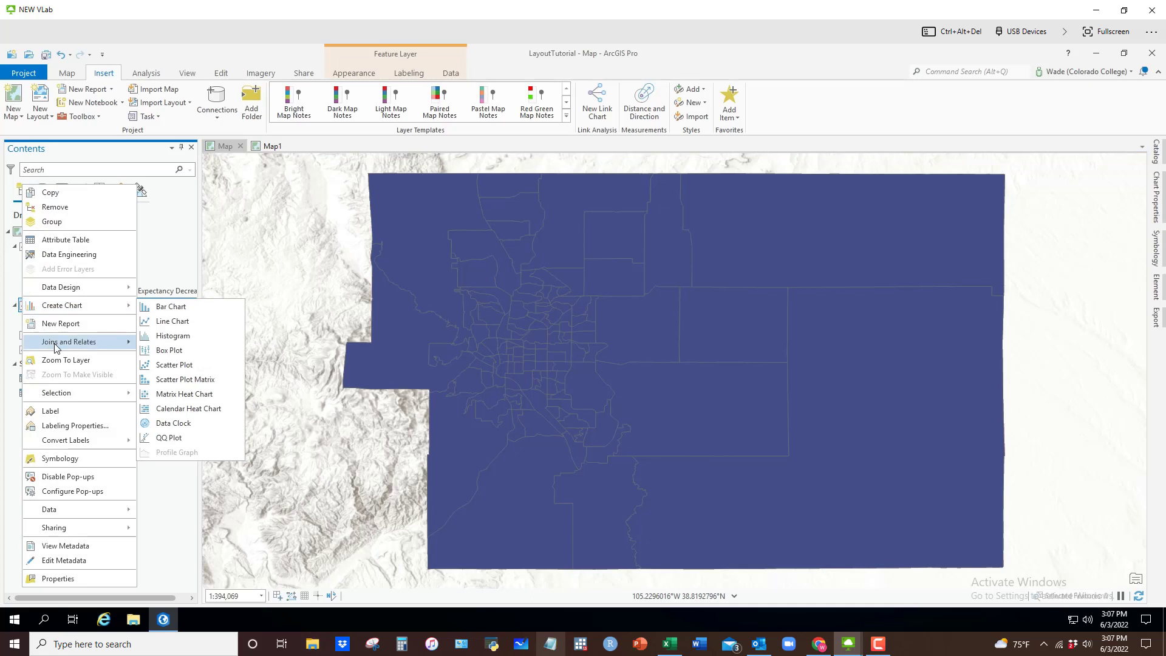
# Symbolize the second eptrcts layer with graduated Cividis colours on the PPOV field.
pyautogui.click(48, 460)
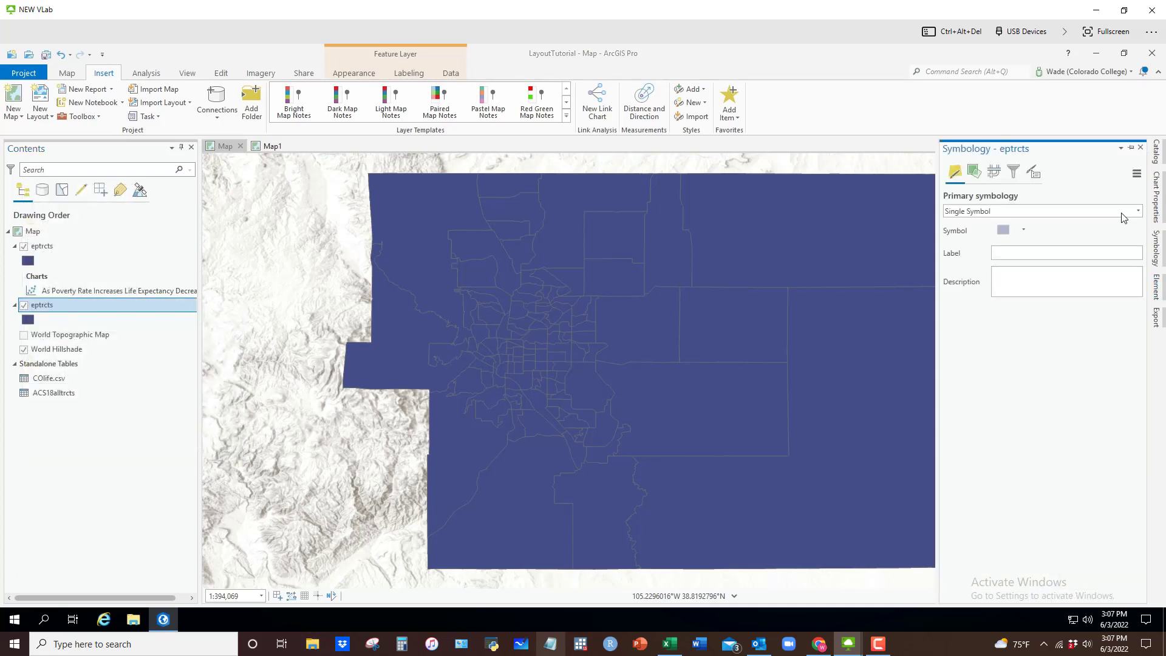
pyautogui.click(1138, 211)
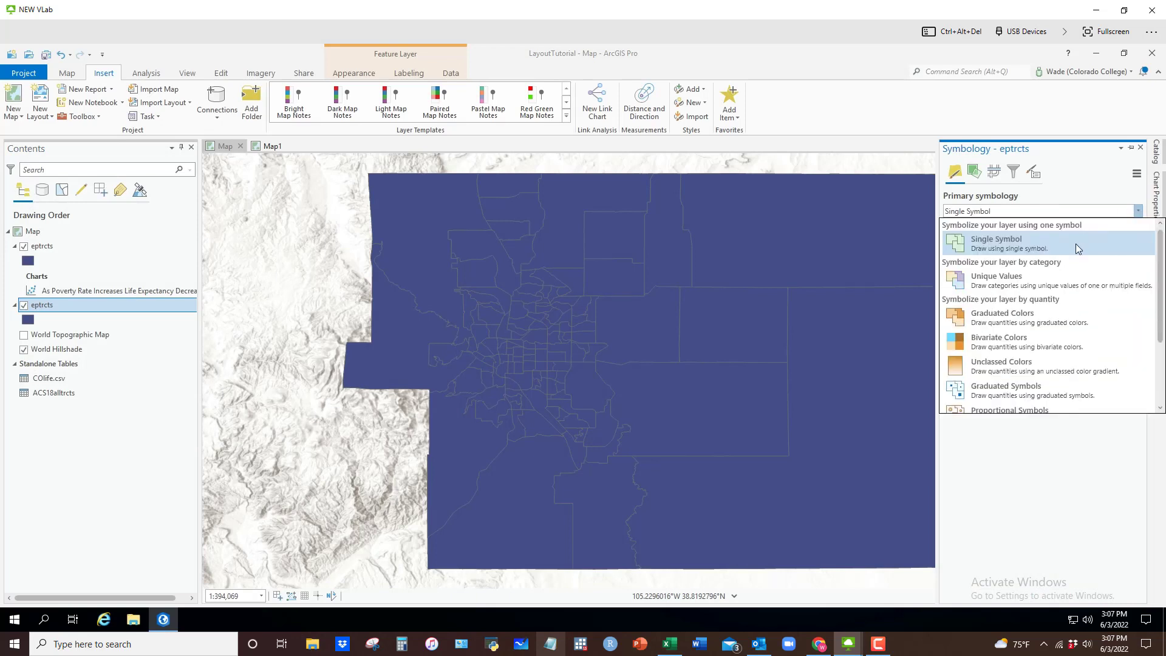
pyautogui.click(1013, 317)
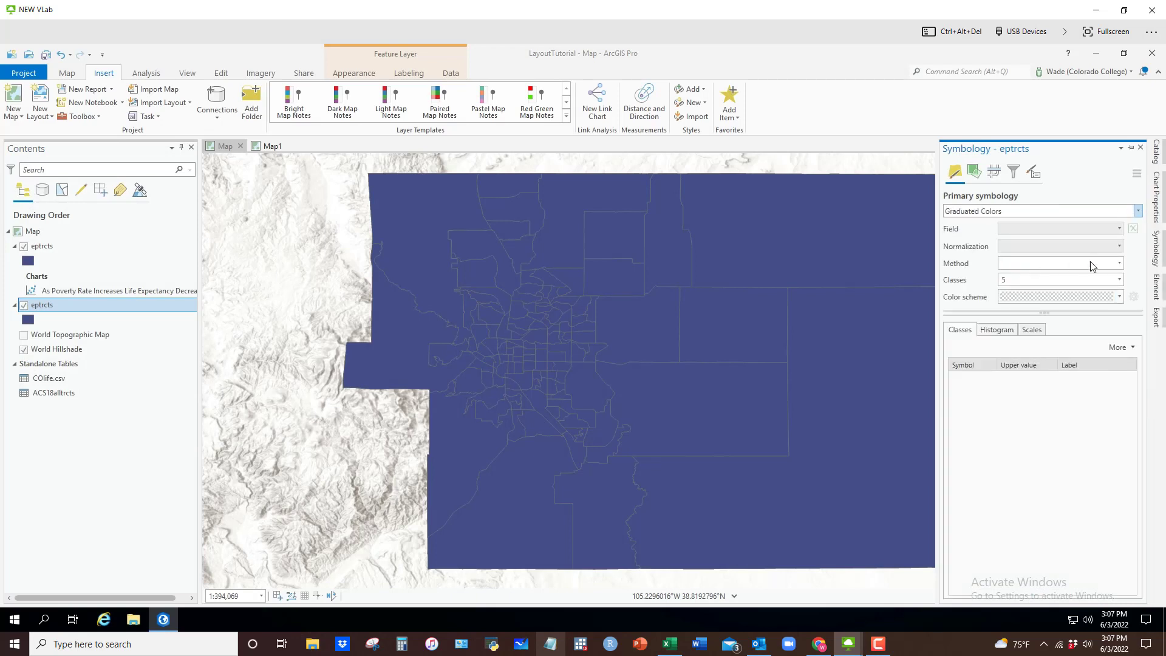
pyautogui.click(1119, 229)
pyautogui.scroll(-5, 1064, 342)
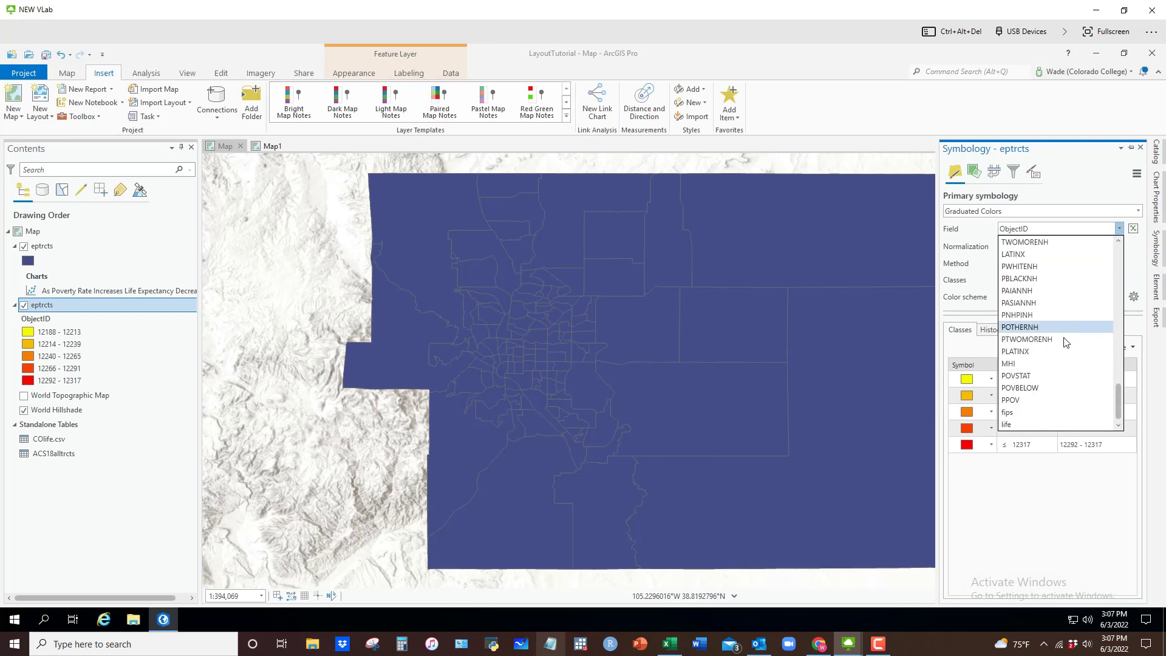
pyautogui.click(1022, 400)
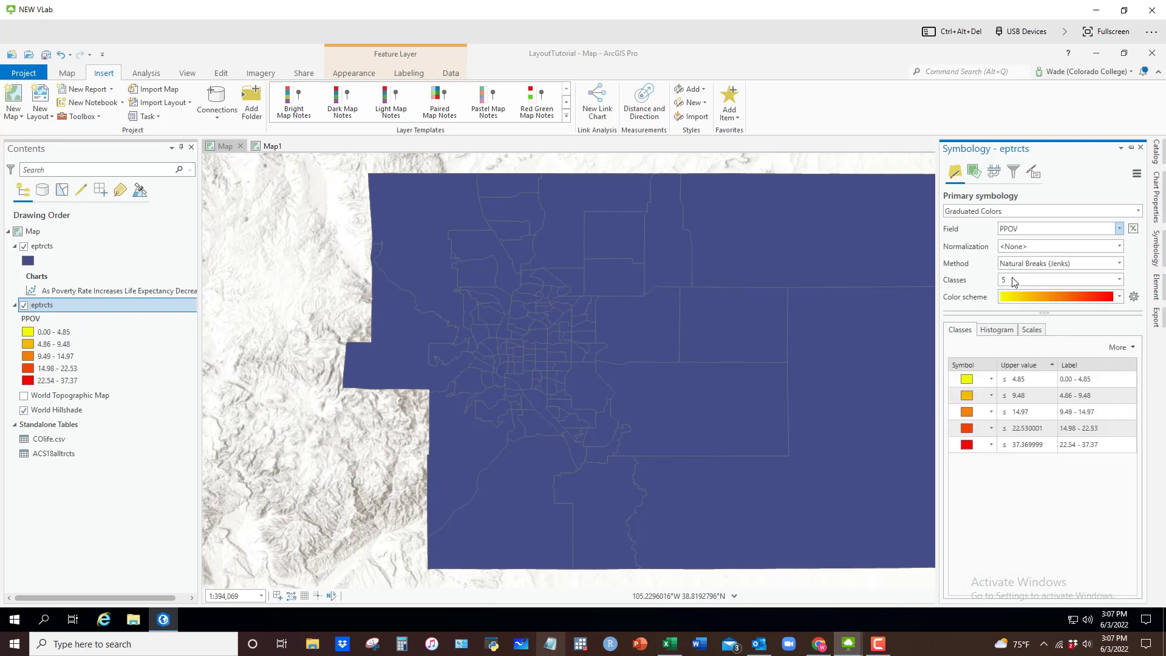
pyautogui.click(1120, 297)
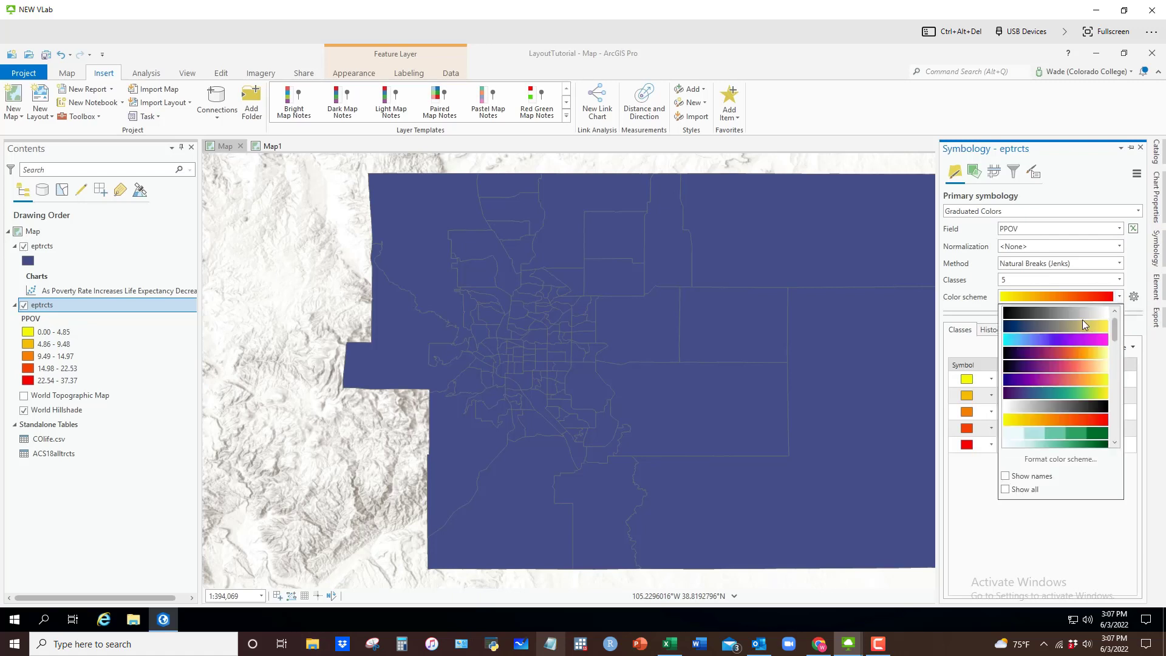
pyautogui.click(1081, 325)
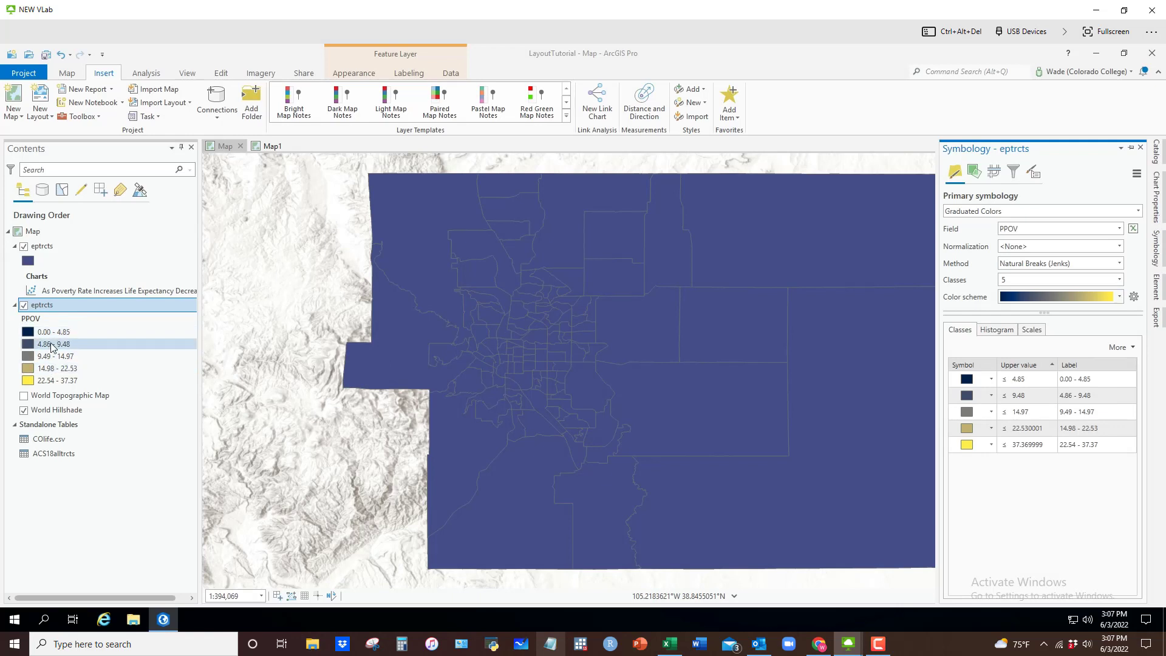
# Format the class labels to show one decimal place.
pyautogui.click(1034, 172)
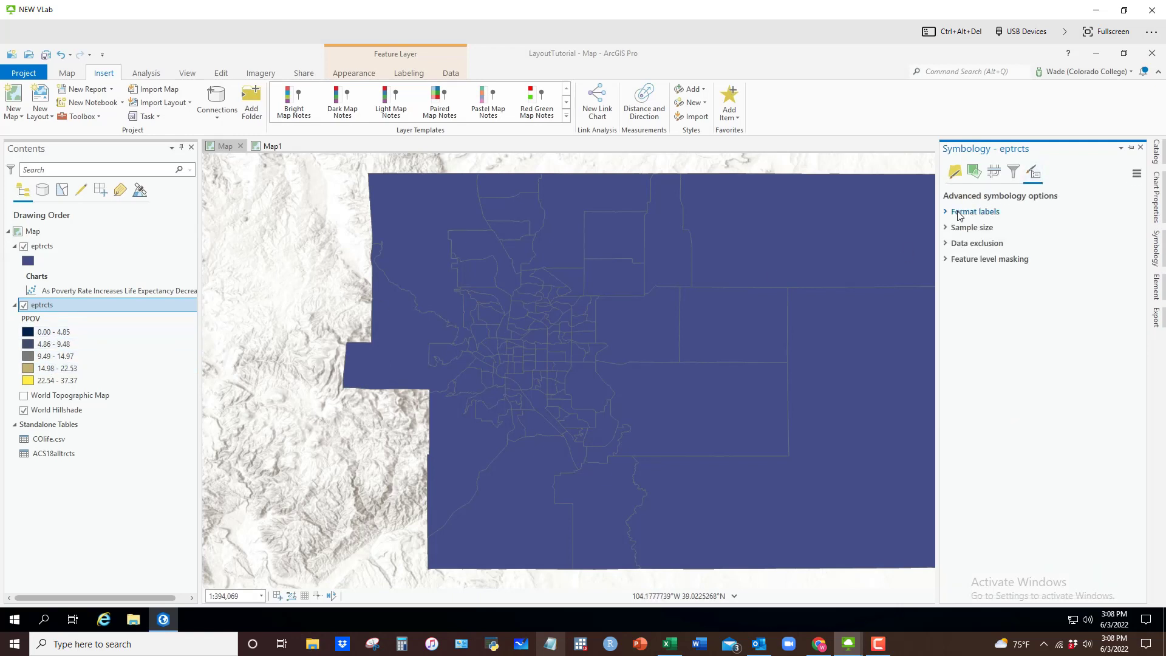
pyautogui.click(947, 212)
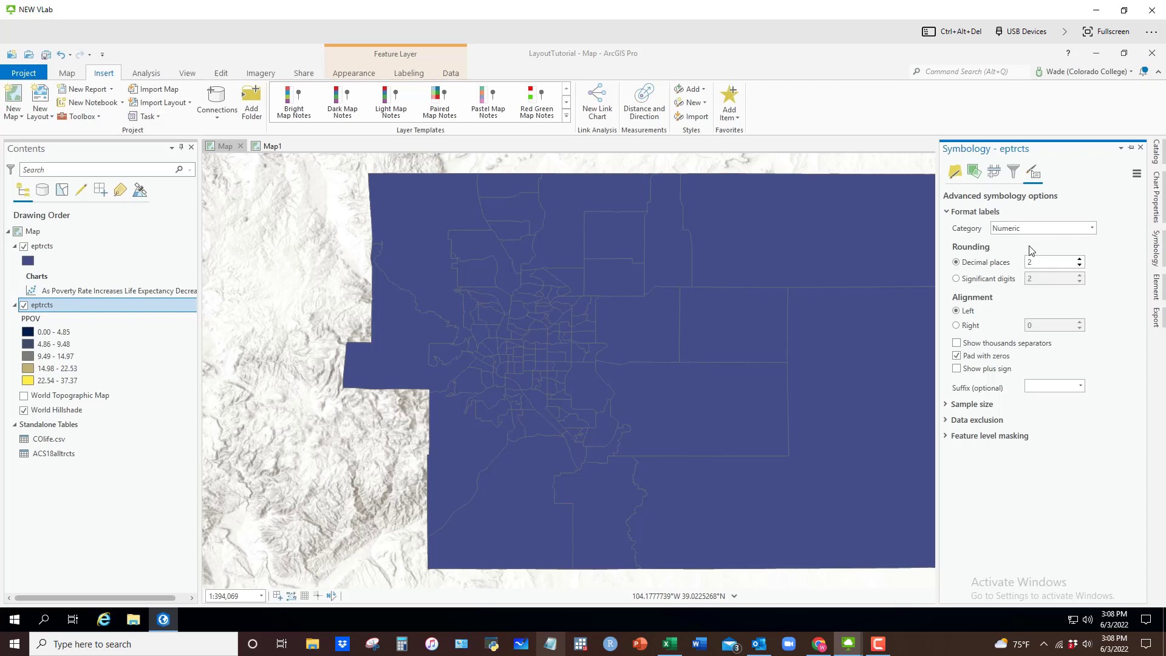
pyautogui.click(1080, 265)
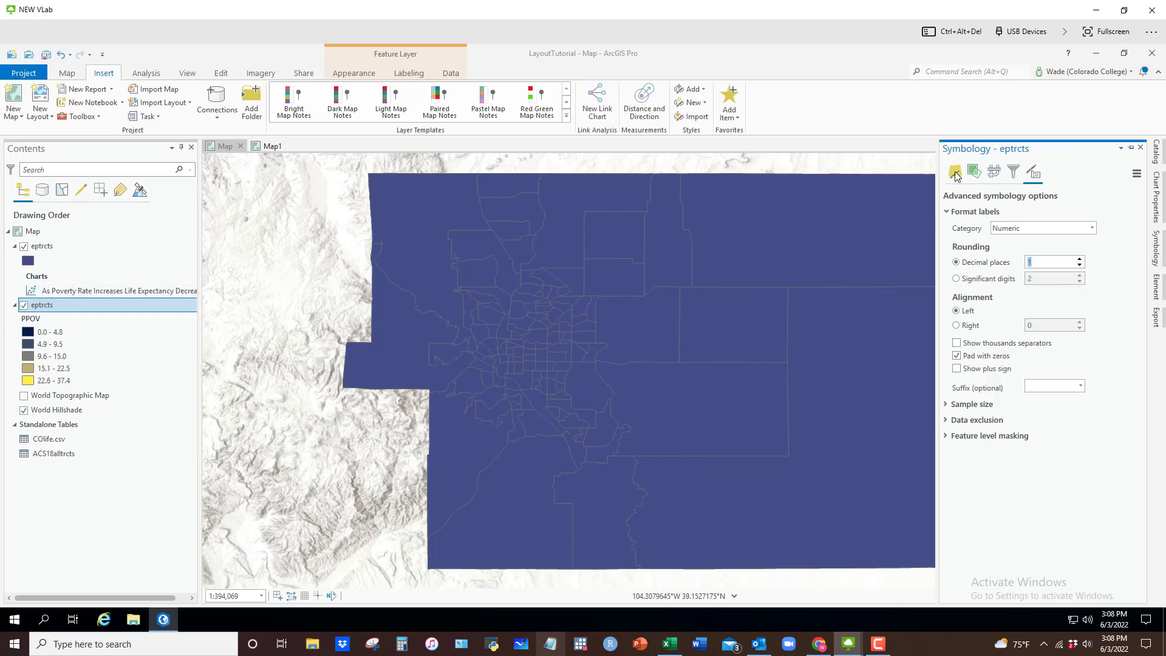
# Rename the PPOV legend heading to 'Poverty Rate' and toggle the top eptrcts layer off and on.
pyautogui.click(31, 319)
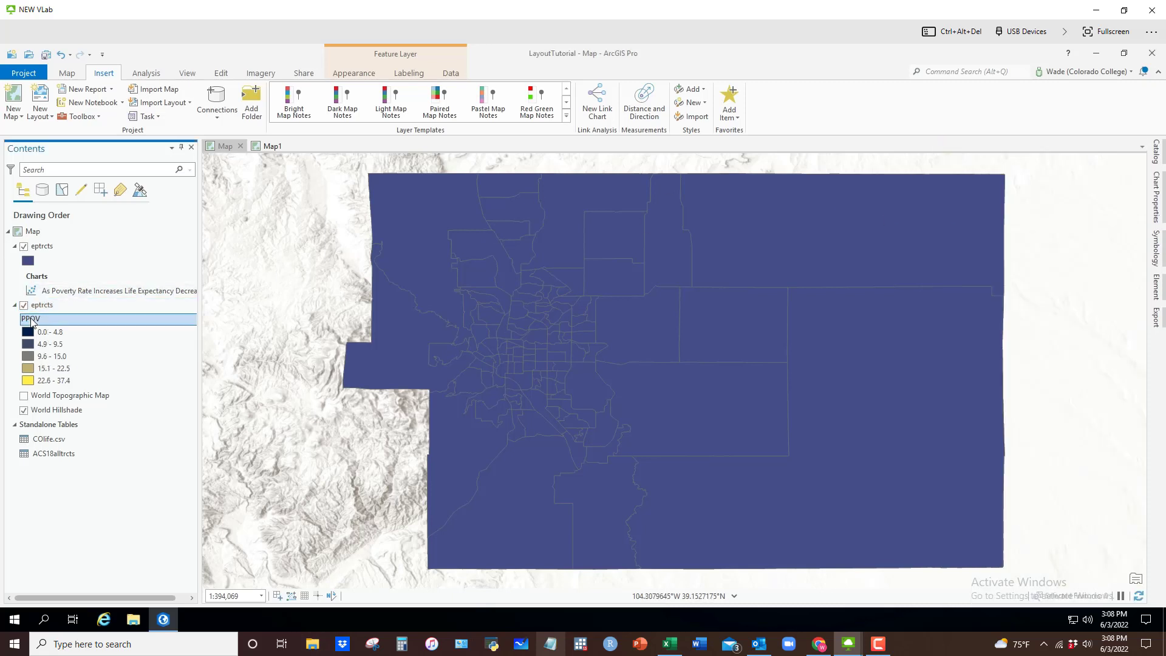
pyautogui.click(31, 320)
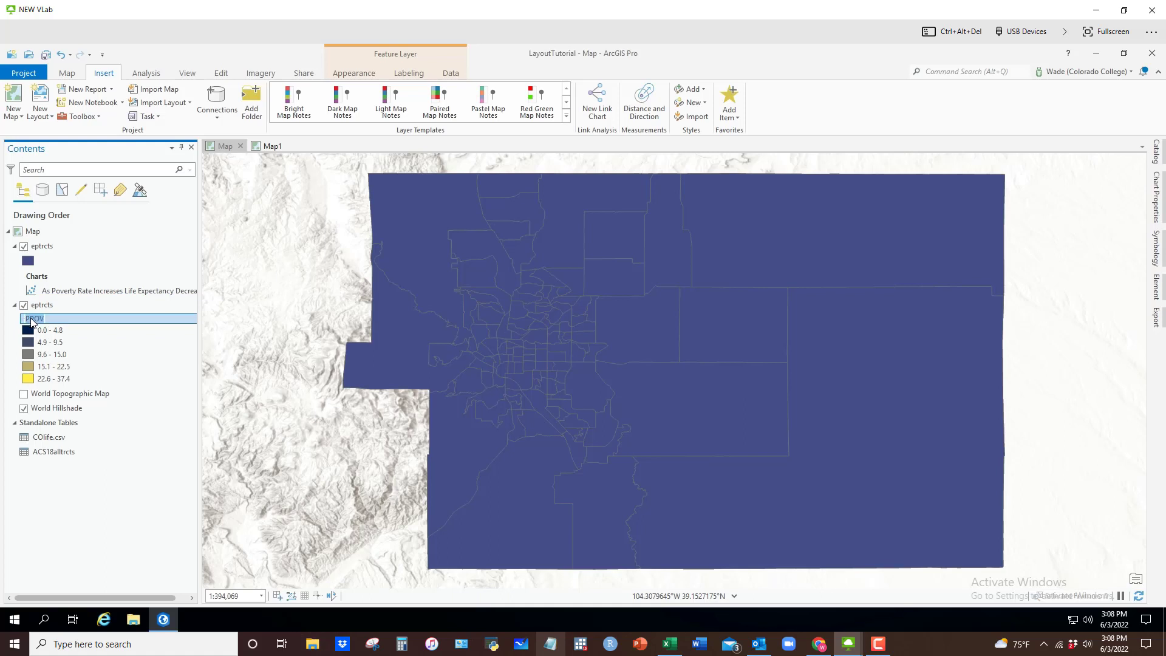
pyautogui.press('BackSpace')
pyautogui.write('Poverty Rate')
pyautogui.press('Return')
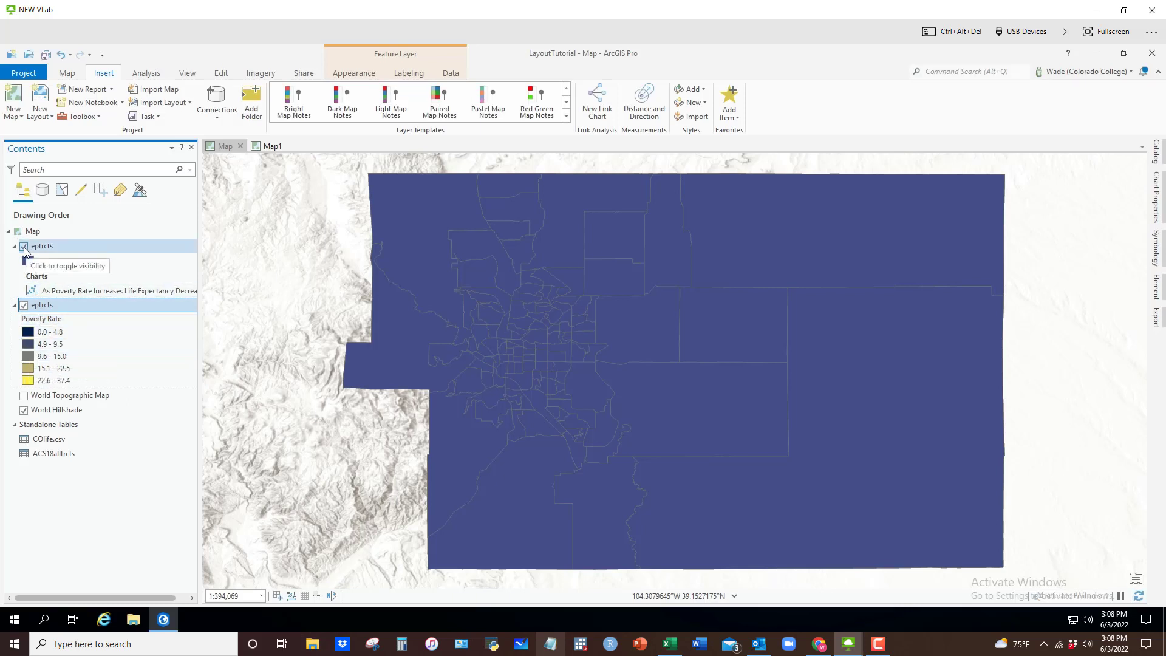
pyautogui.click(24, 246)
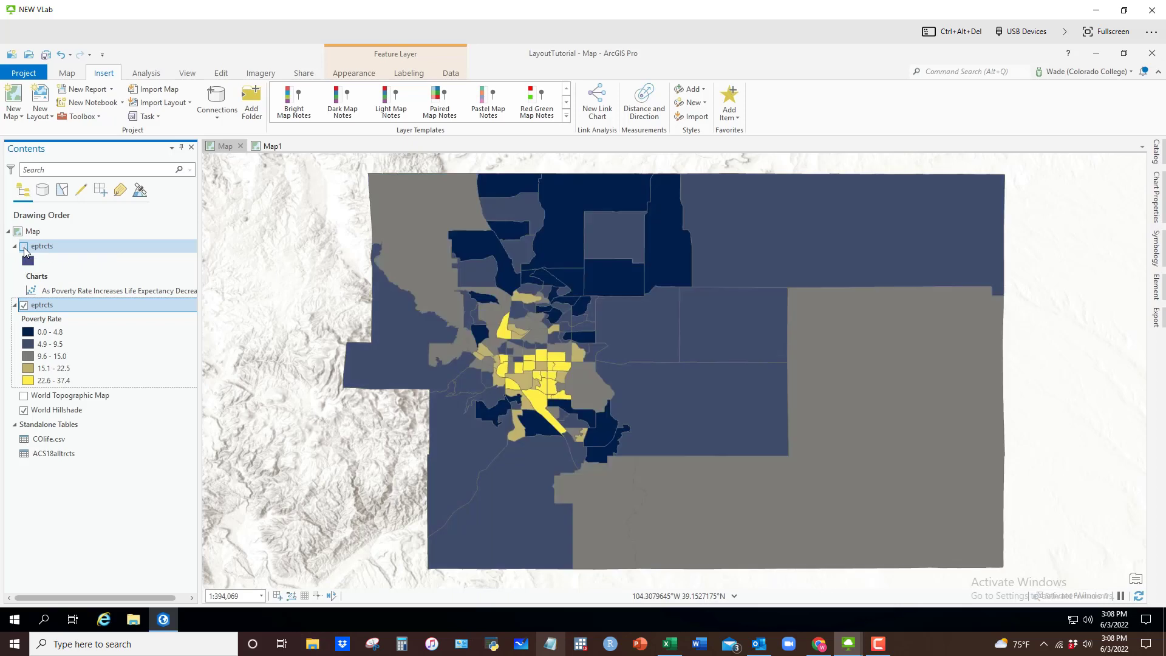
pyautogui.click(24, 246)
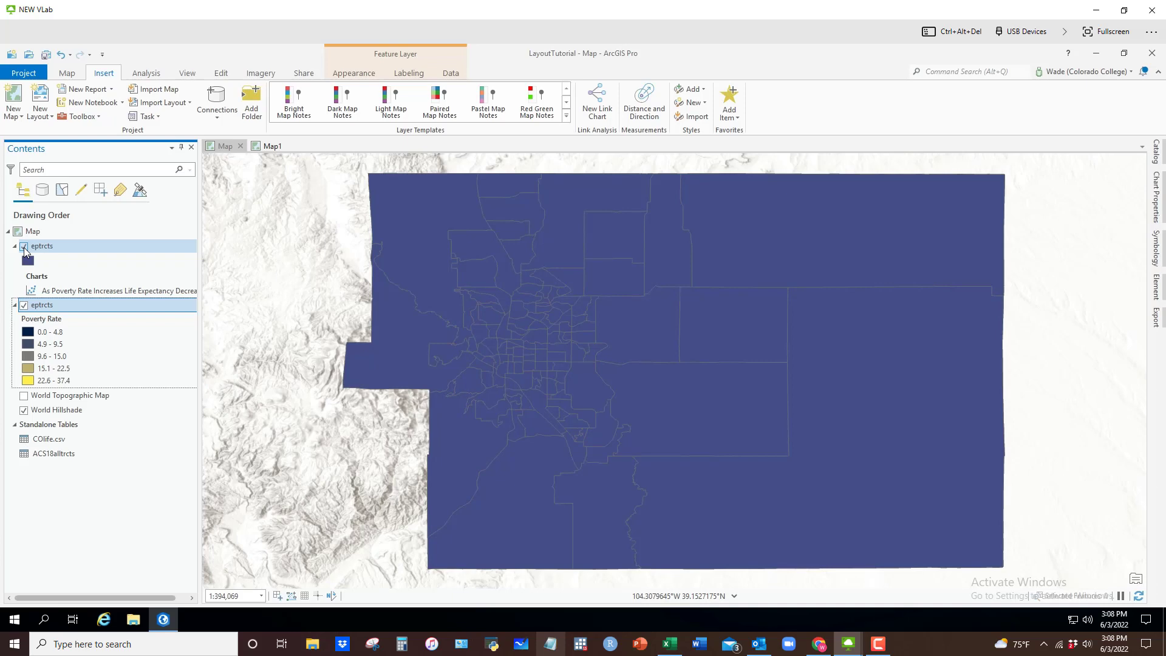
# Symbolize Map1's eptrcts layer with Graduated Colors on the life field.
pyautogui.click(269, 146)
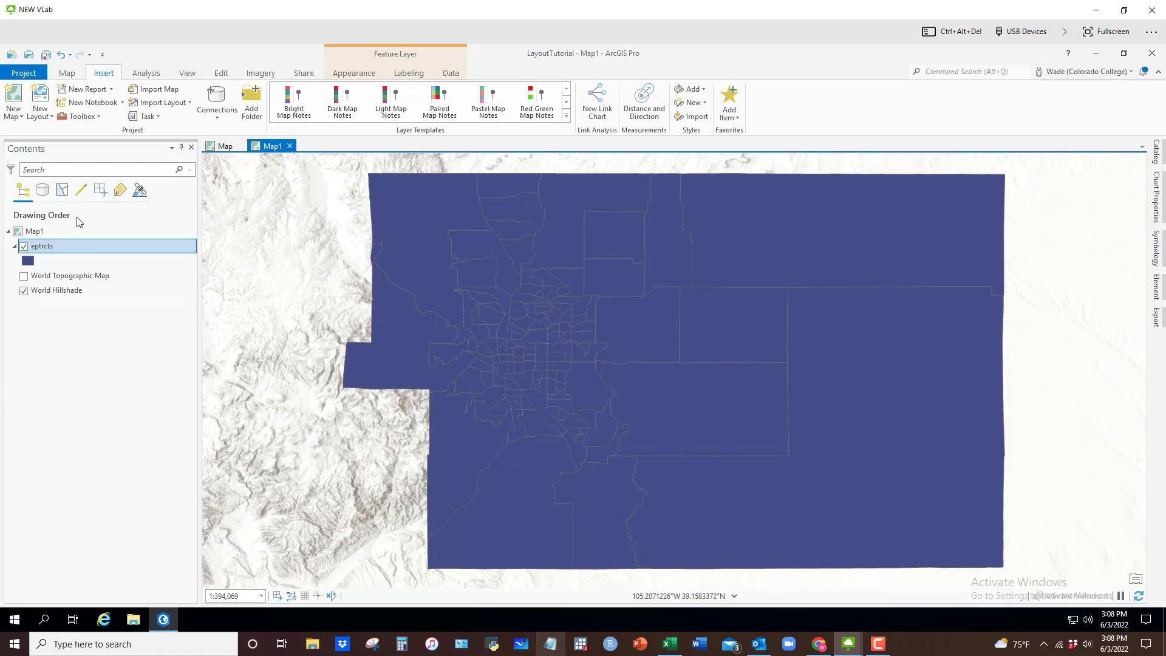
pyautogui.click(44, 249)
pyautogui.rightClick(43, 249)
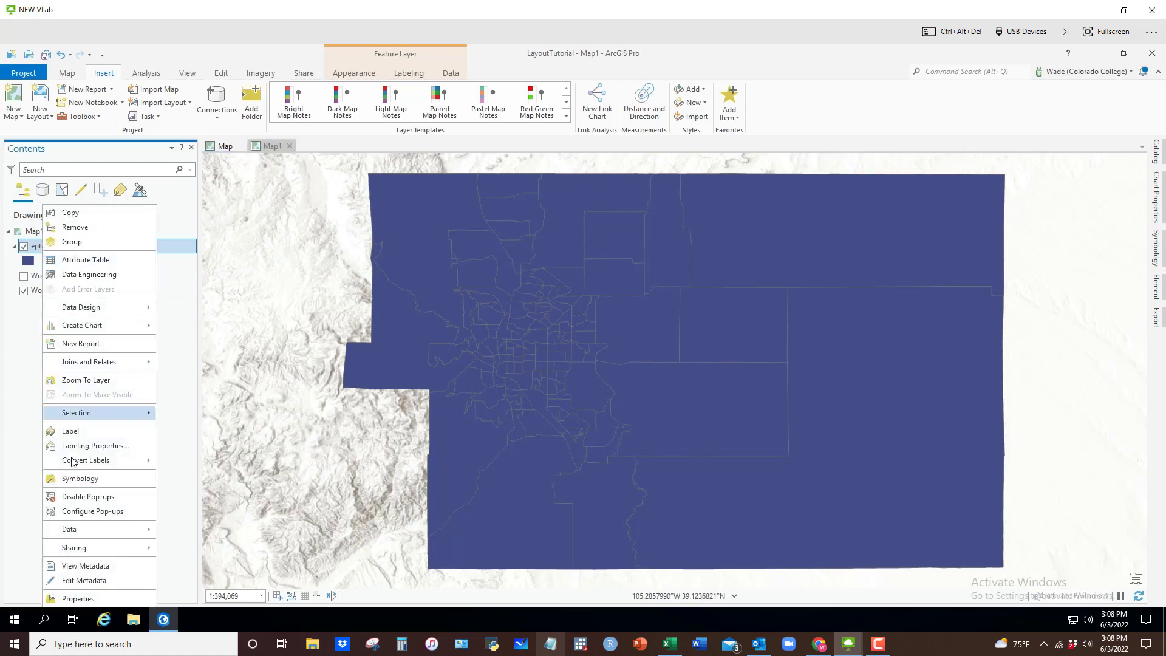
pyautogui.press('Return')
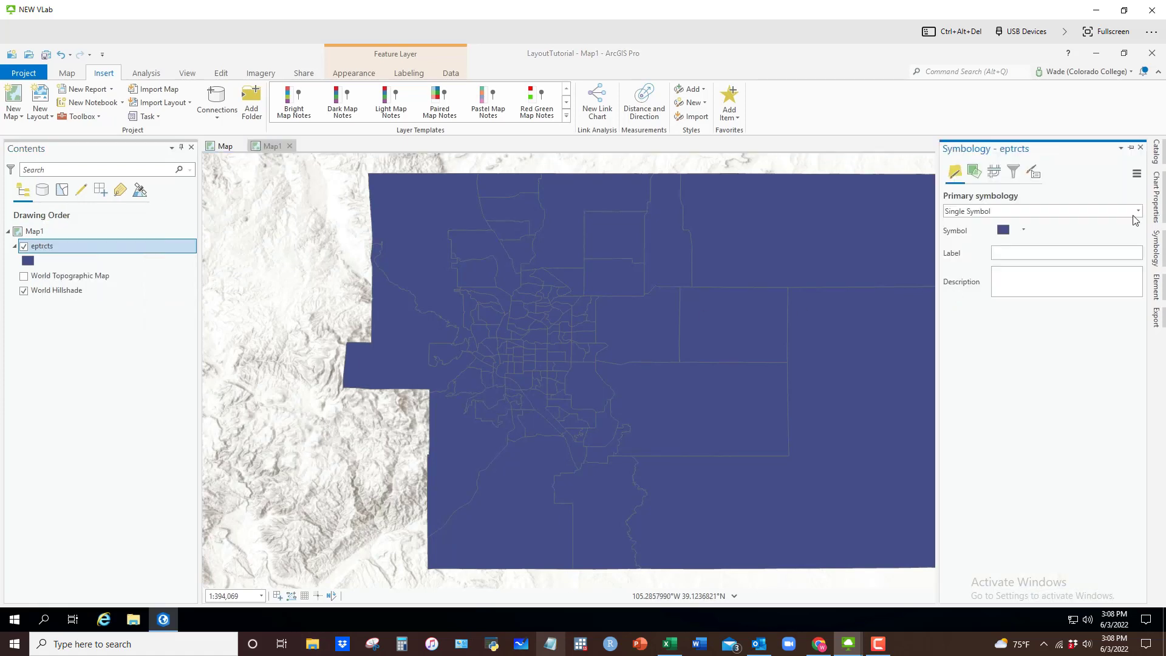
pyautogui.click(1139, 212)
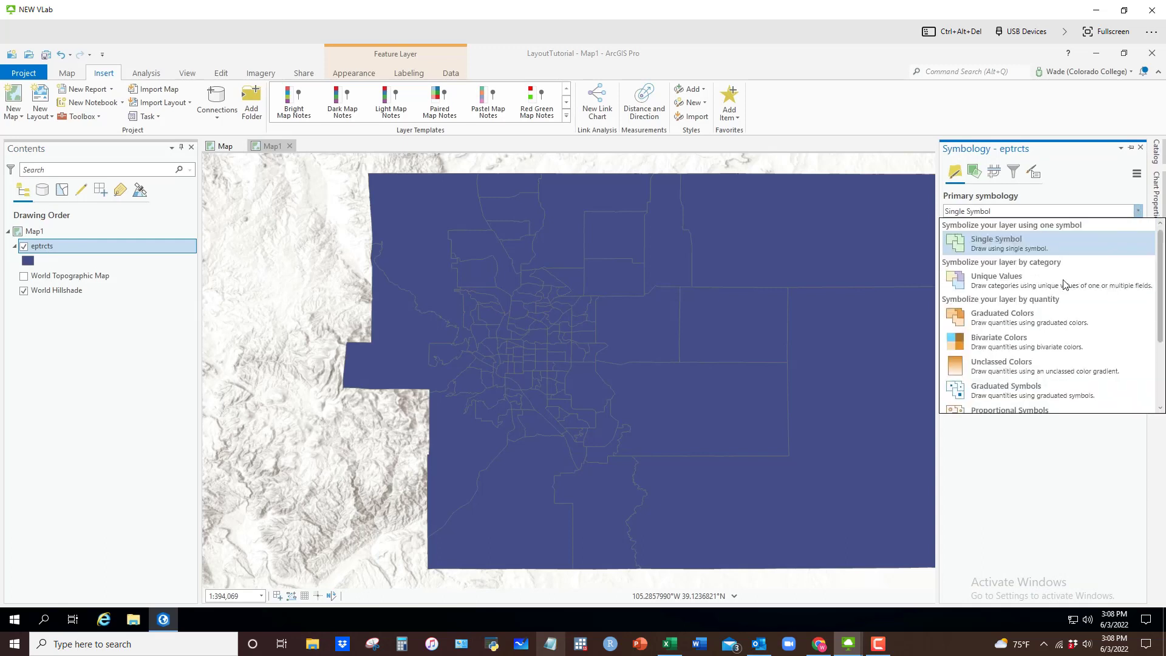
pyautogui.click(1024, 317)
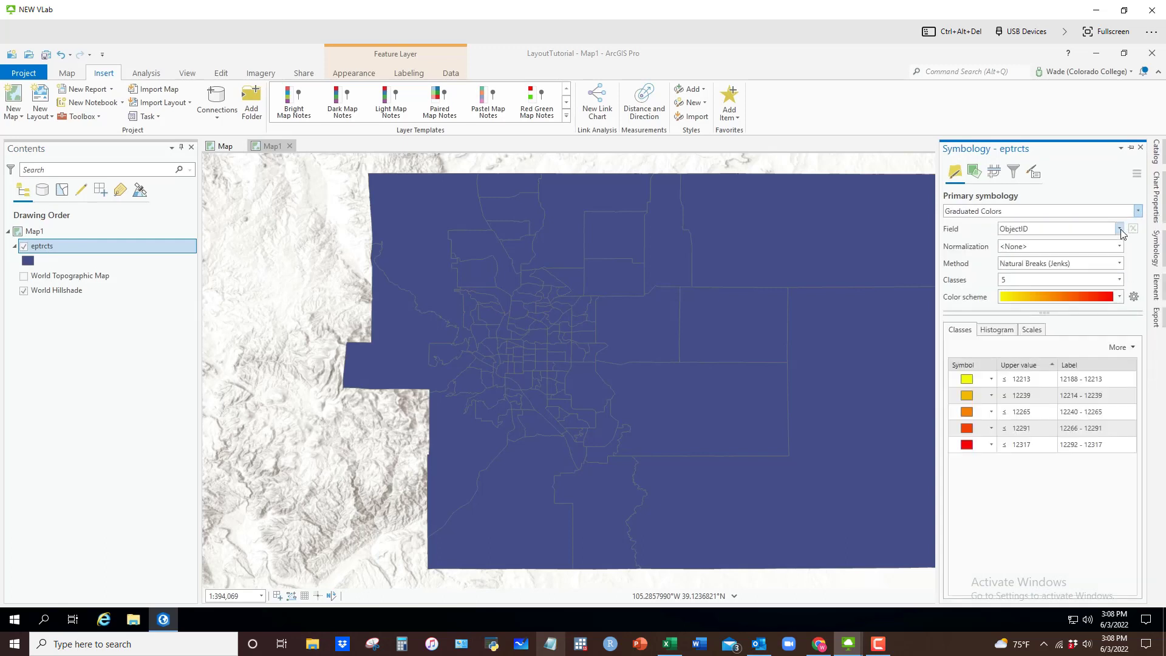
pyautogui.click(1119, 229)
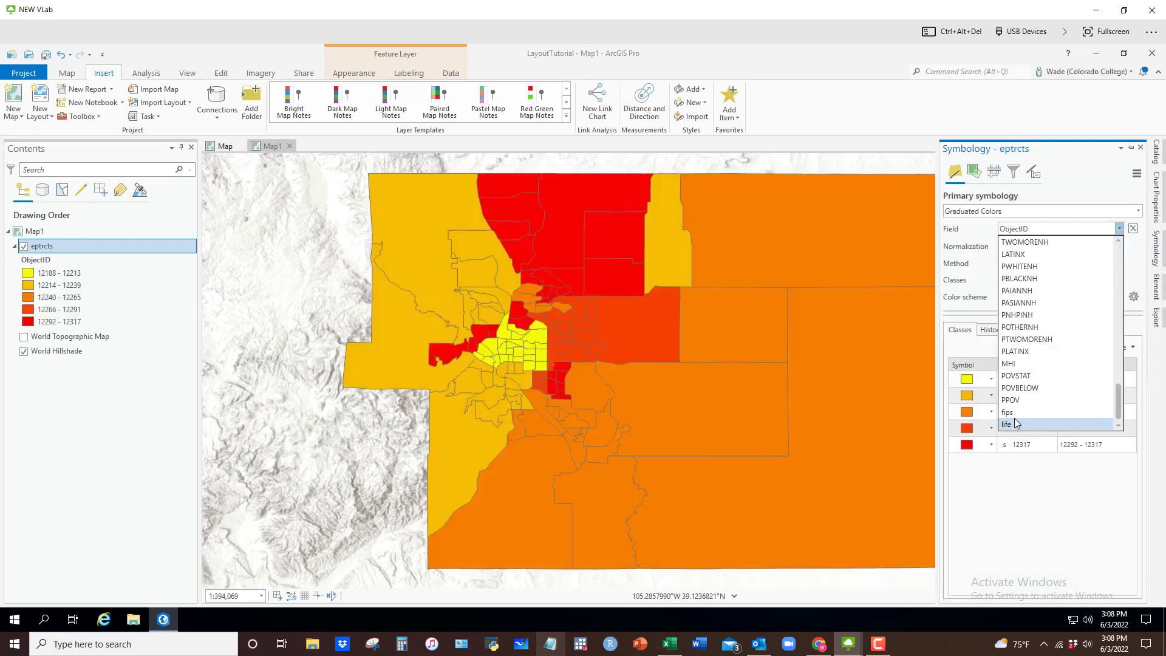
pyautogui.click(1013, 425)
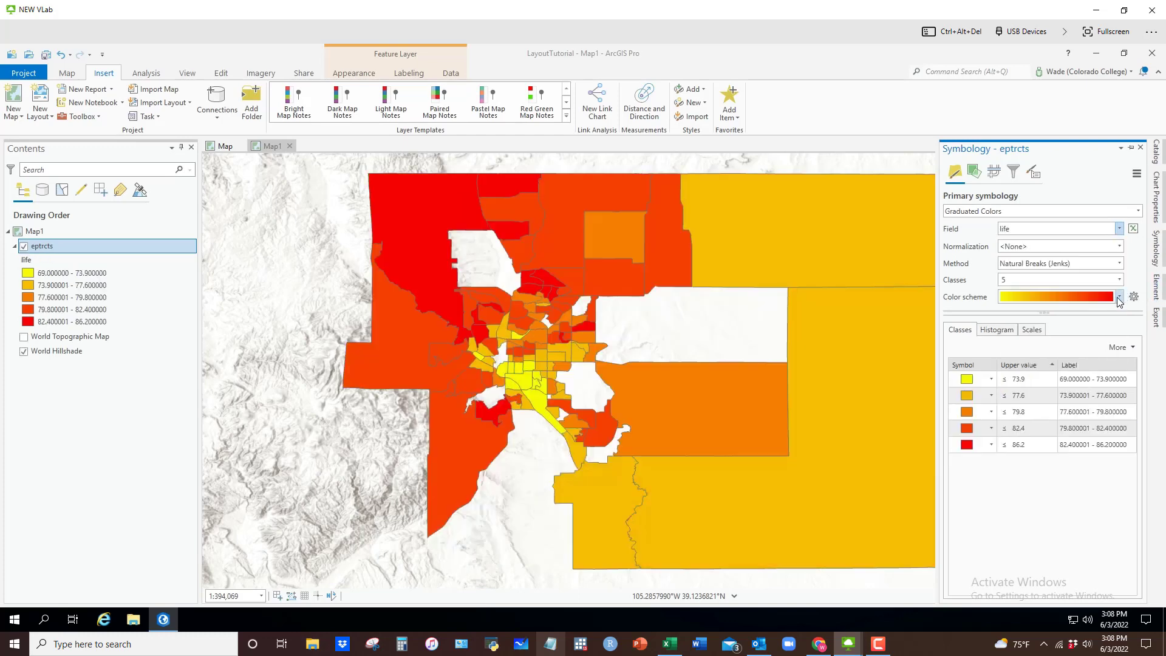
# Apply a dark blue-to-yellow scheme with reversed class order and one-decimal labels.
pyautogui.click(1122, 298)
pyautogui.click(1081, 322)
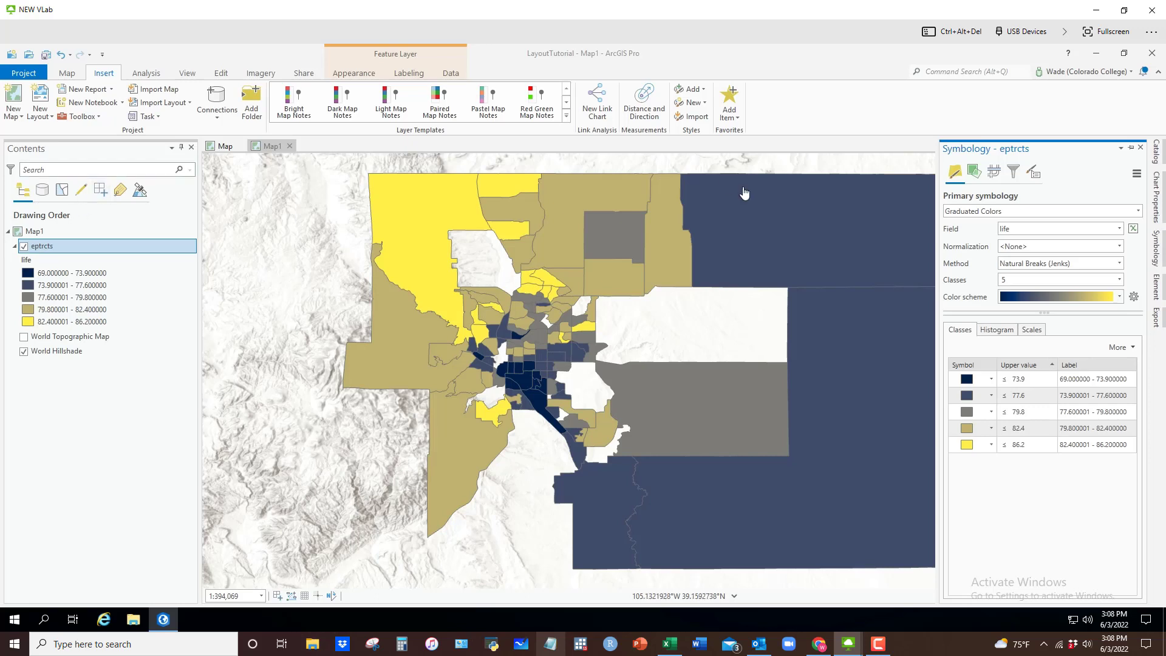
pyautogui.click(1133, 349)
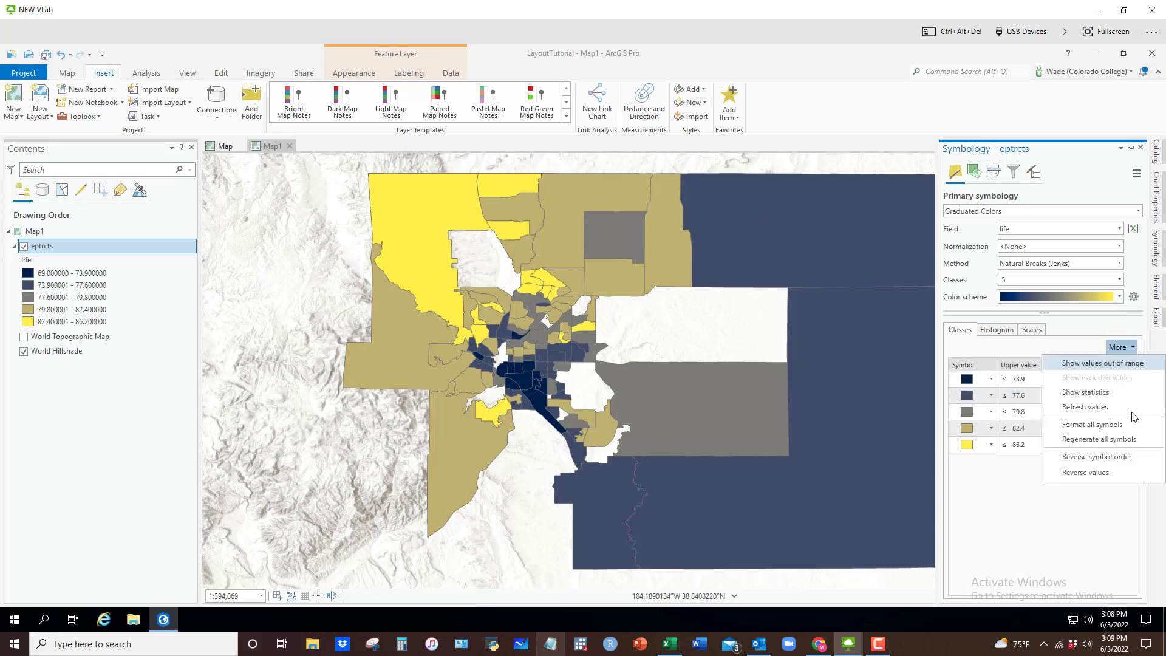
pyautogui.click(1115, 463)
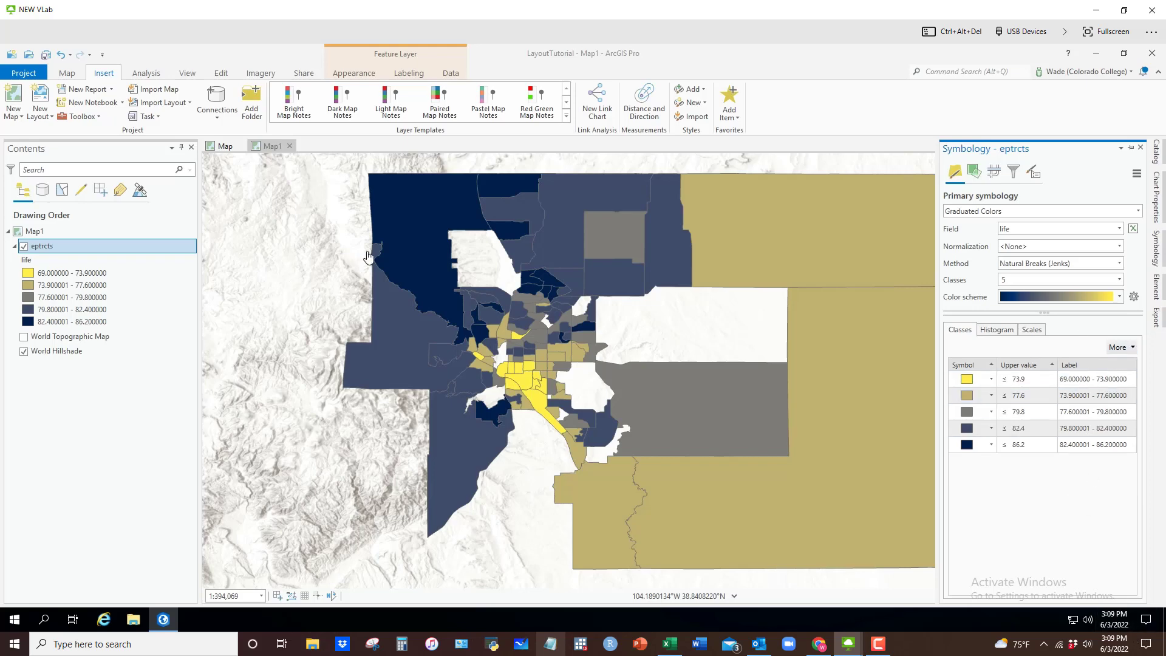
pyautogui.click(1035, 173)
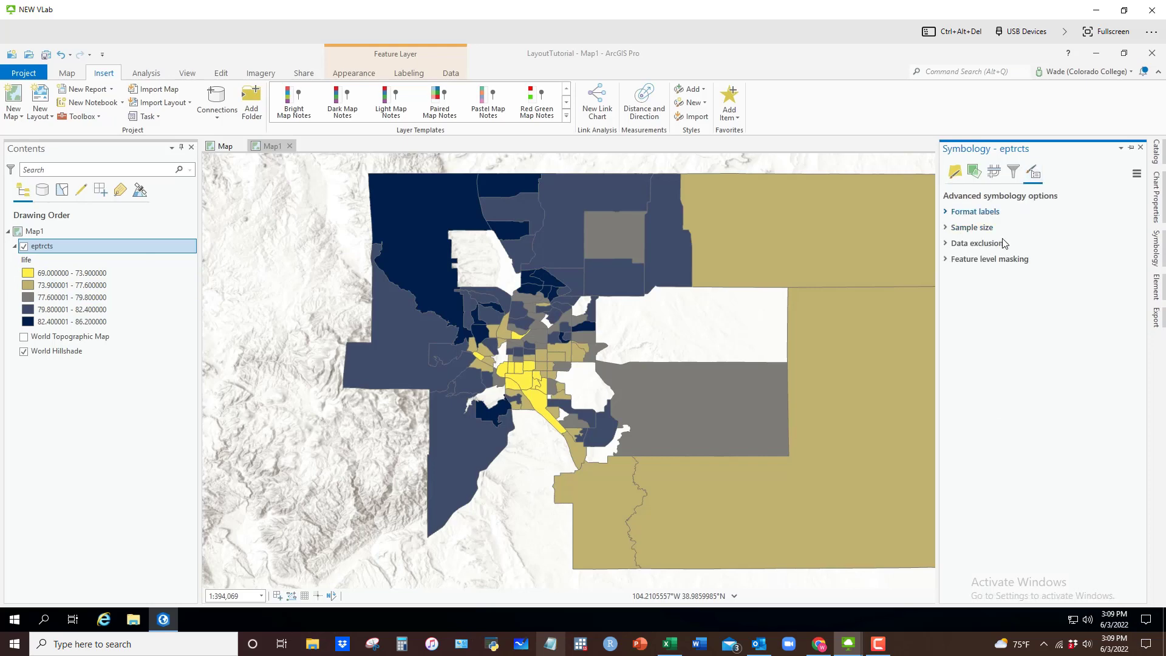
pyautogui.click(975, 212)
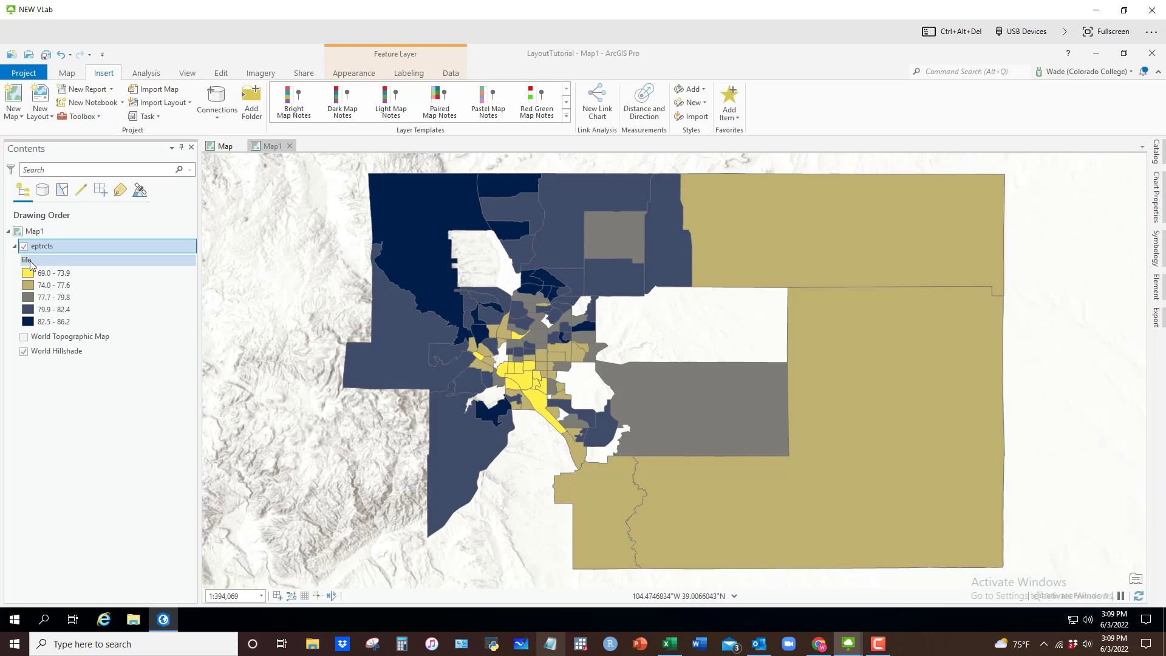
# Rename the life legend heading to 'Life Expectancy'.
pyautogui.click(30, 263)
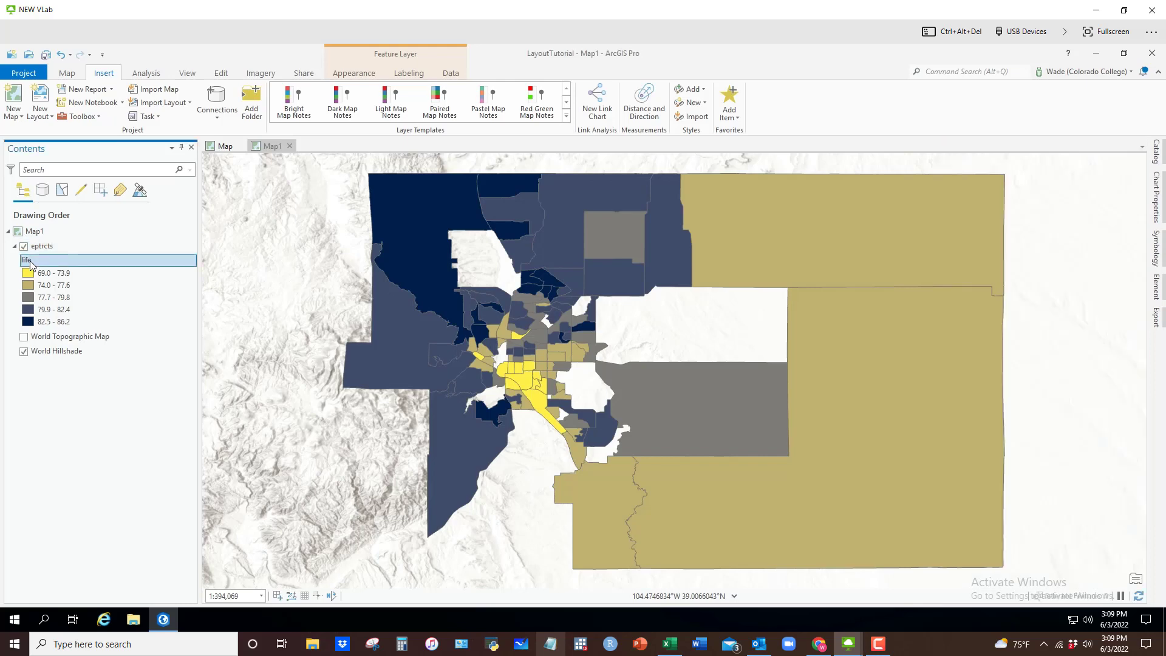
pyautogui.click(30, 262)
pyautogui.press('BackSpace')
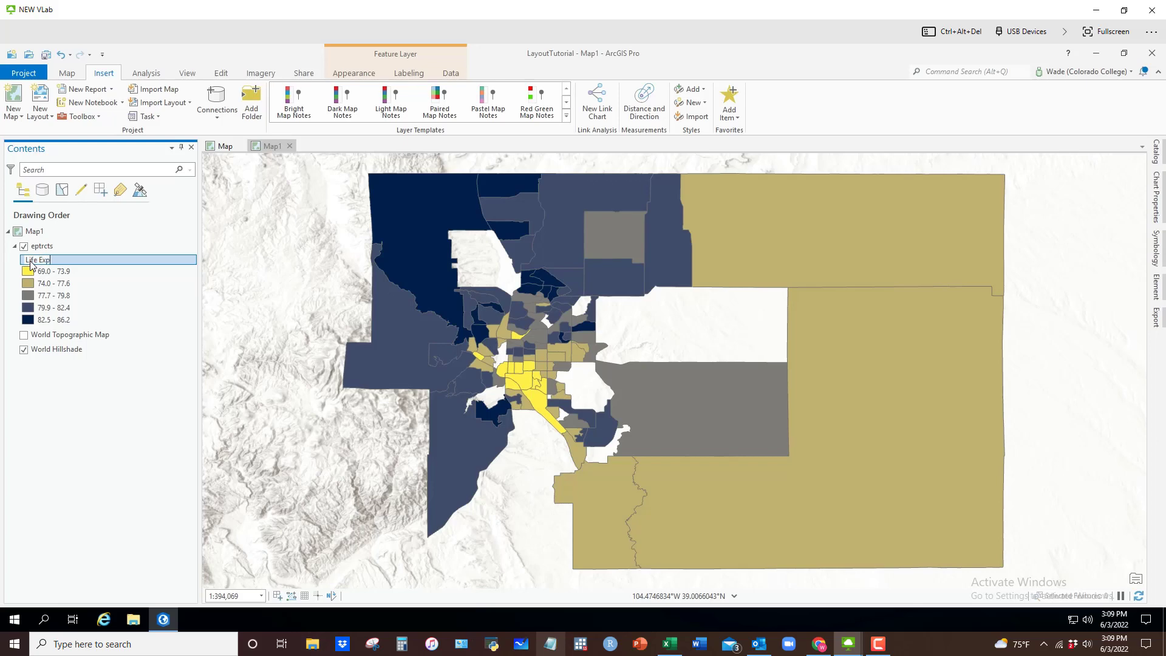
pyautogui.write('Life Expectancy')
pyautogui.press('Return')
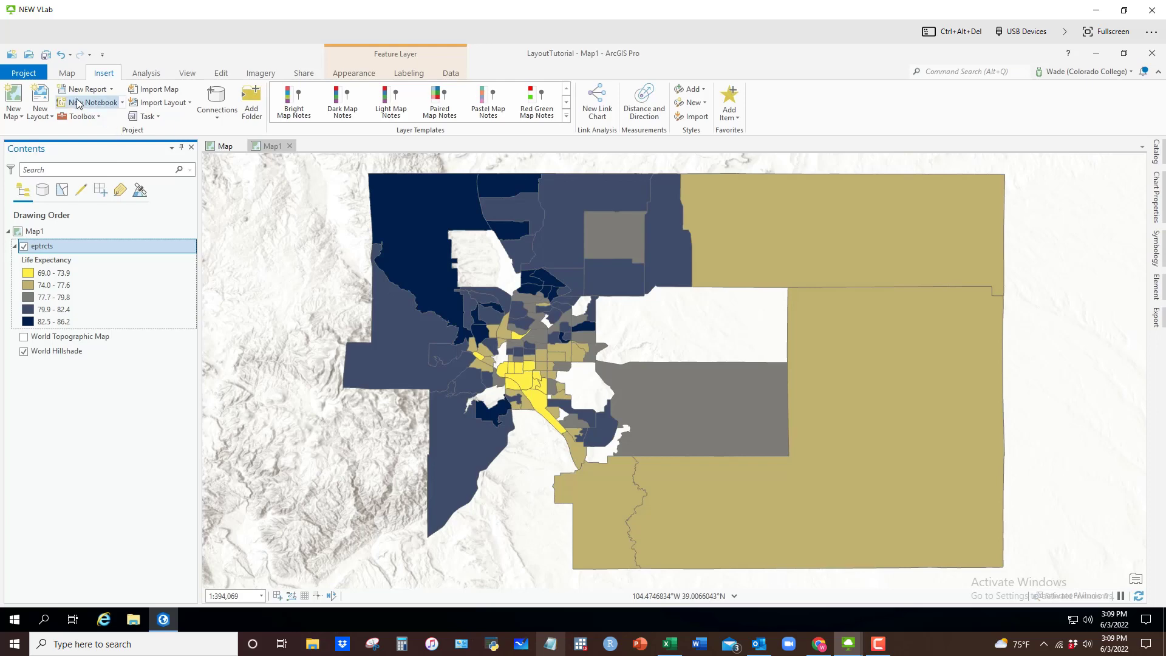
# Add a new ANSI Landscape Letter 8.5 x 11 layout.
pyautogui.click(43, 119)
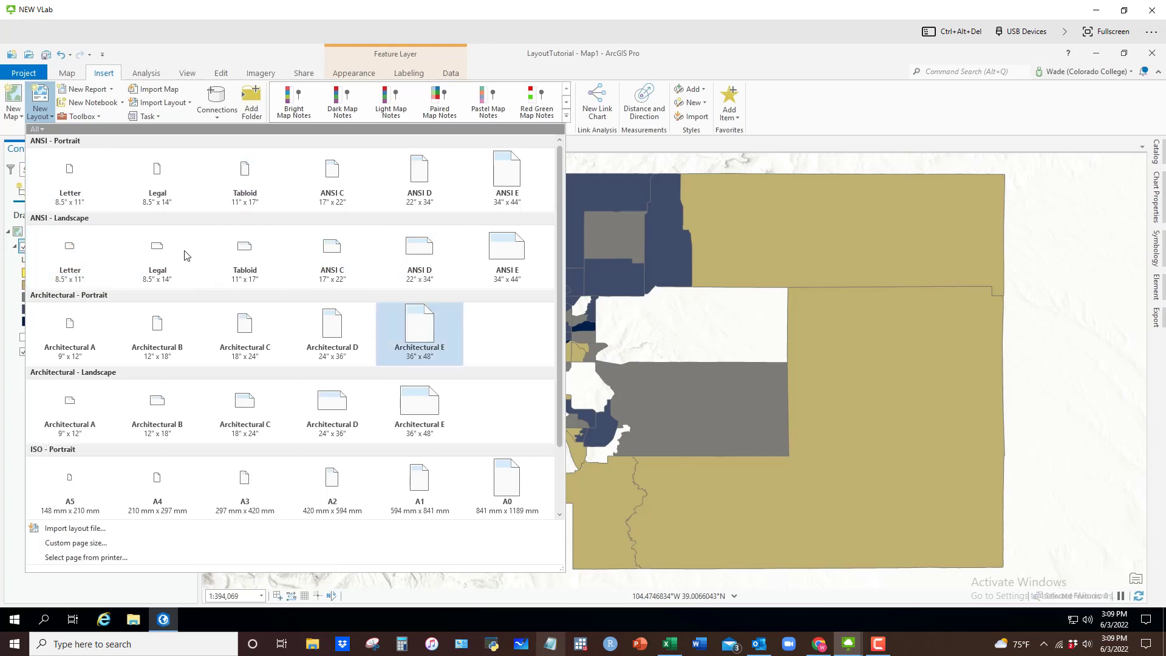
pyautogui.click(71, 260)
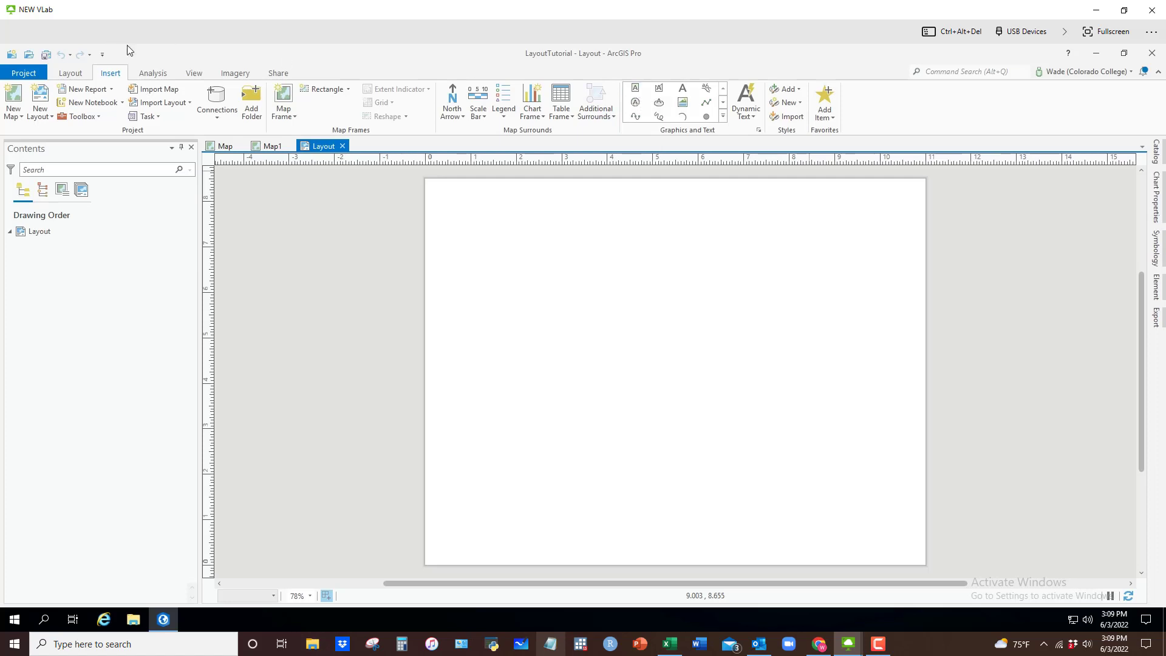
# Draw a rectangle text box across the page top reading 'title of the poster project'.
pyautogui.click(634, 93)
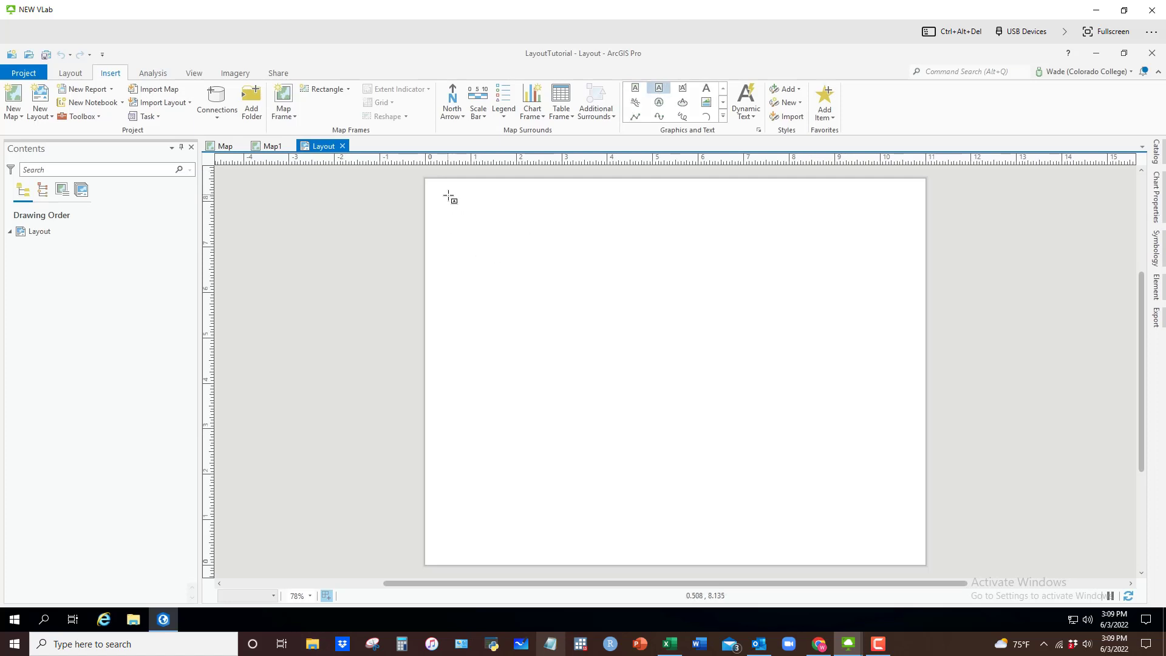
pyautogui.moveTo(447, 195); pyautogui.dragTo(553, 244)
pyautogui.moveTo(634, 245); pyautogui.dragTo(906, 226)
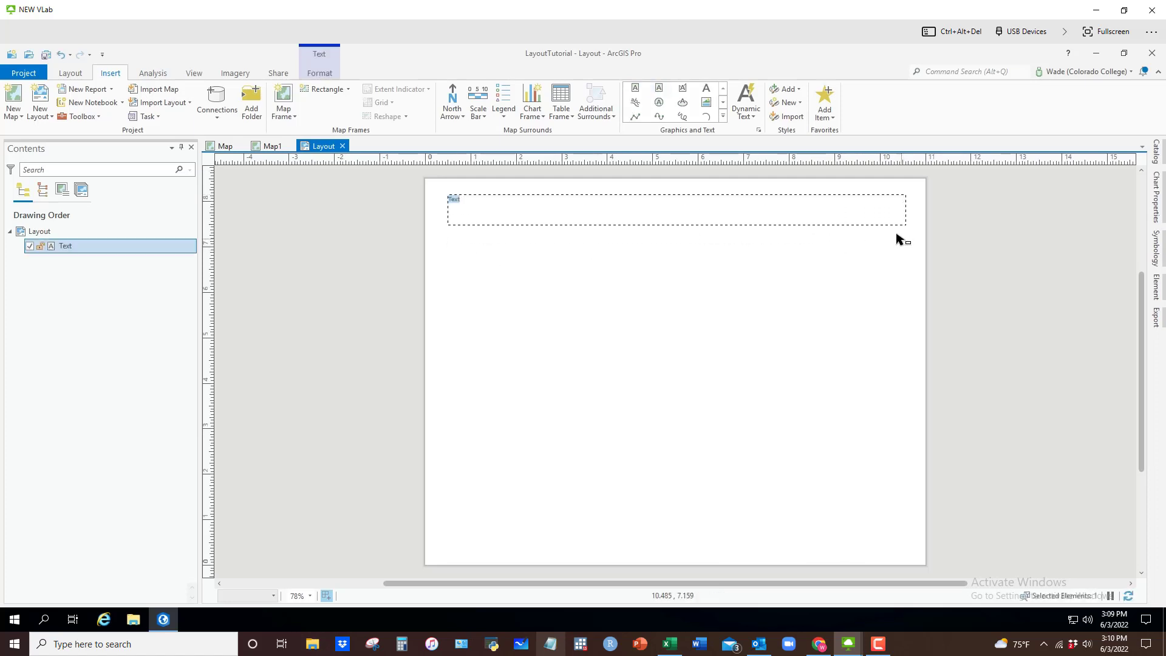
pyautogui.write('title of the poster project')
pyautogui.click(664, 251)
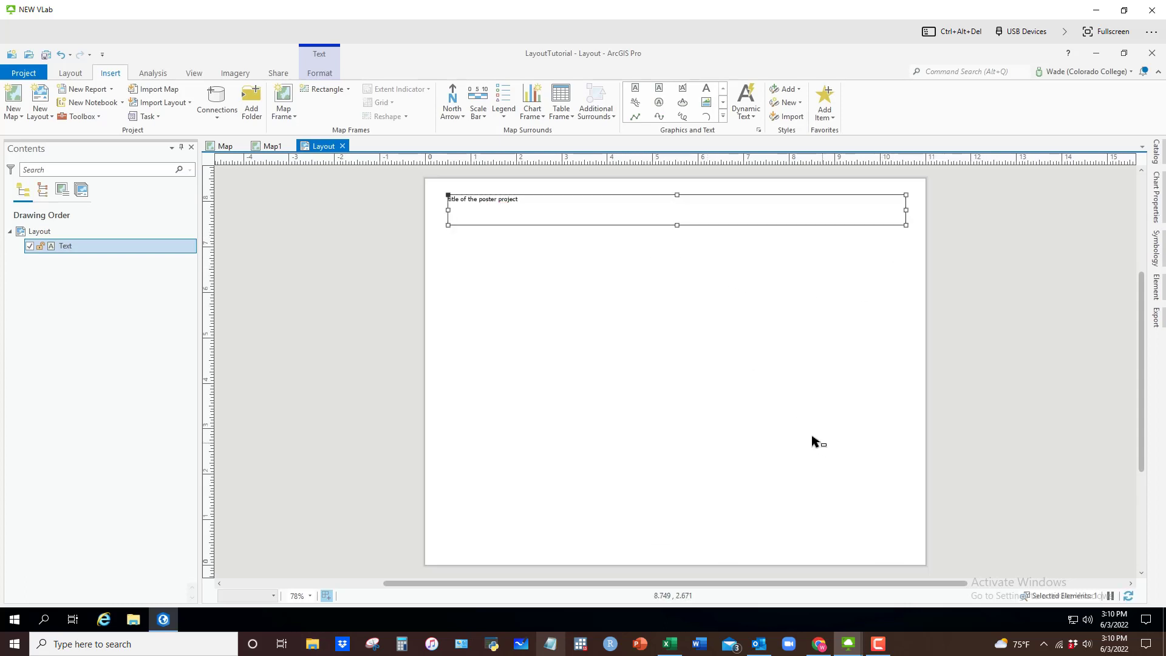
# Set the title text's font size to 26 pt.
pyautogui.rightClick(646, 207)
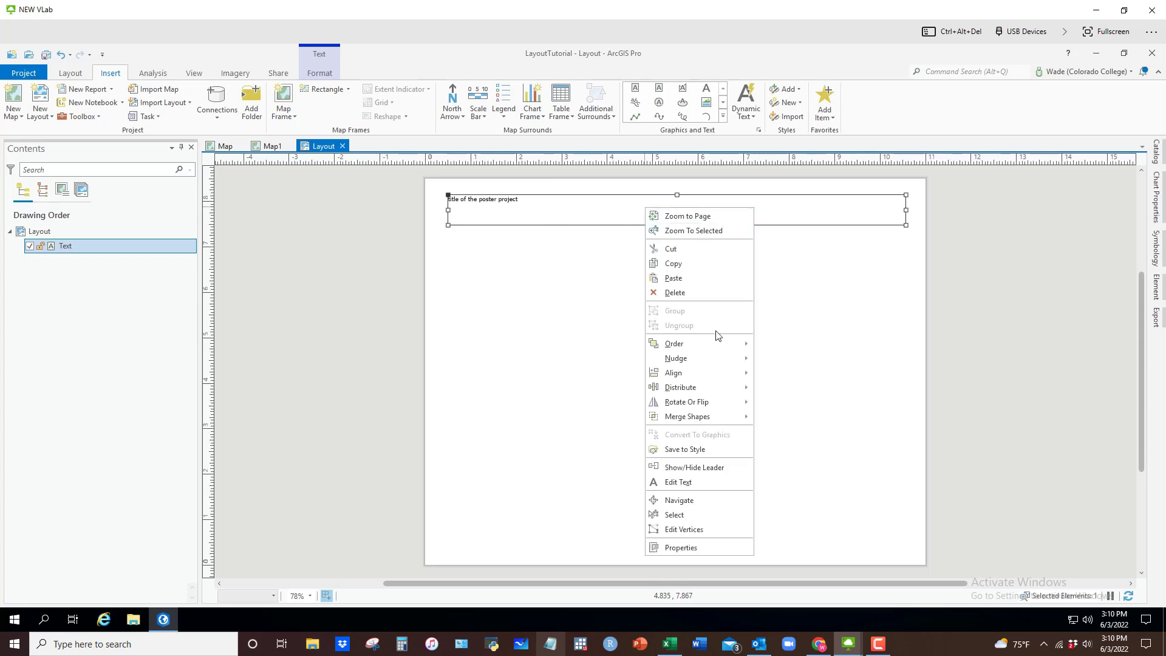
pyautogui.click(692, 546)
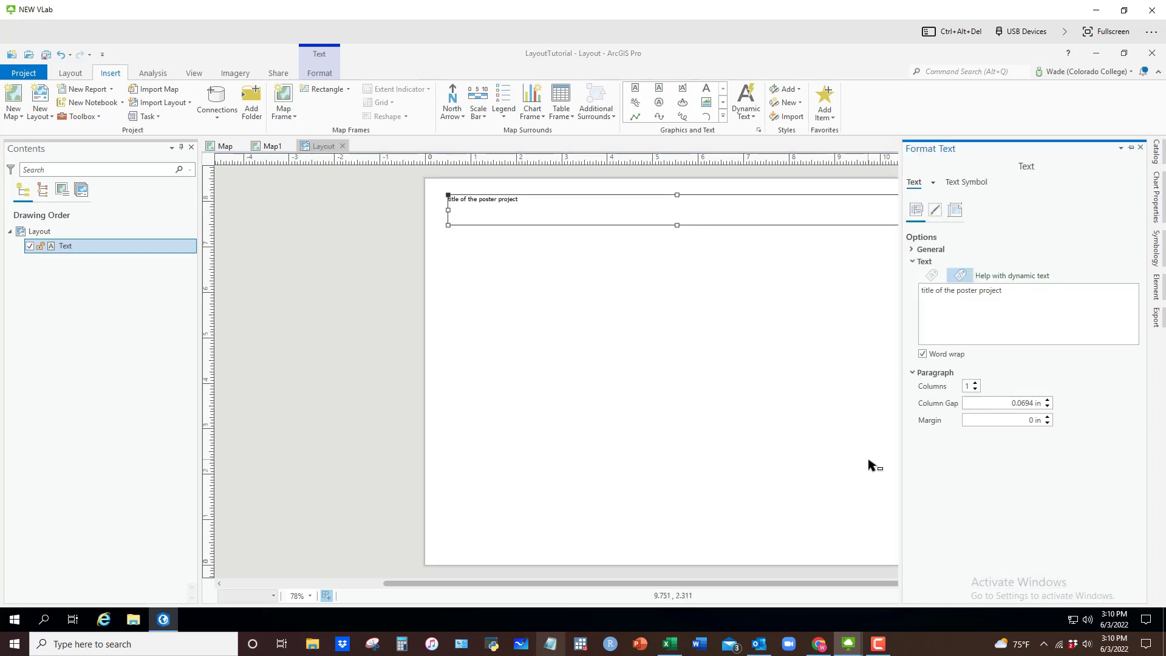
pyautogui.click(913, 249)
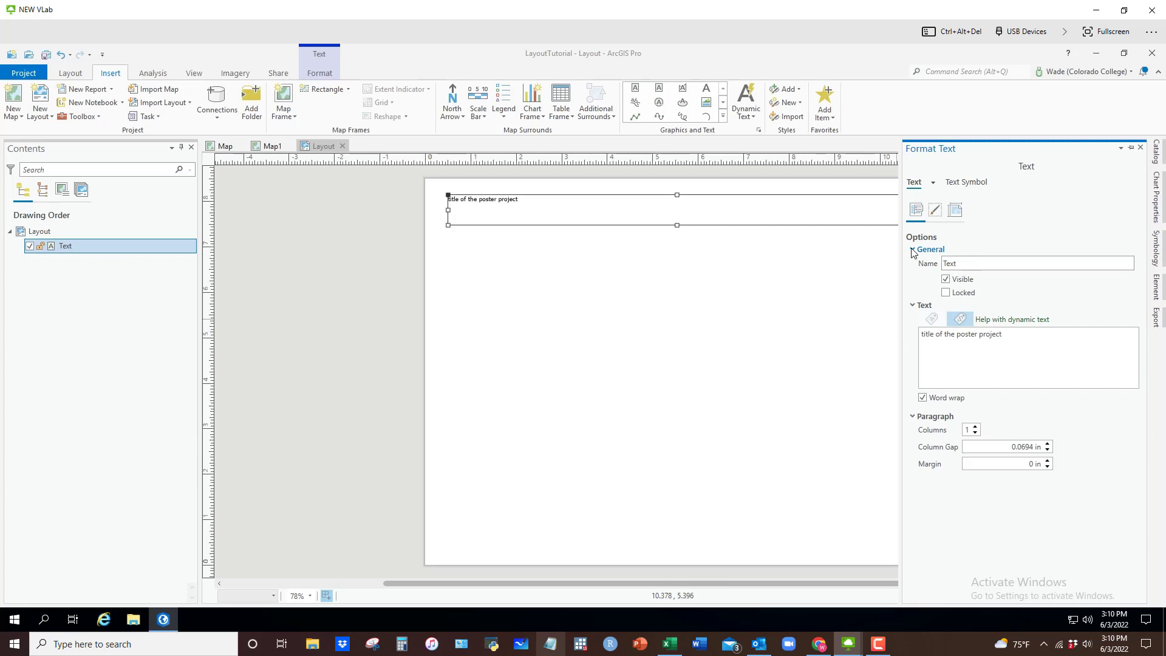
pyautogui.click(961, 184)
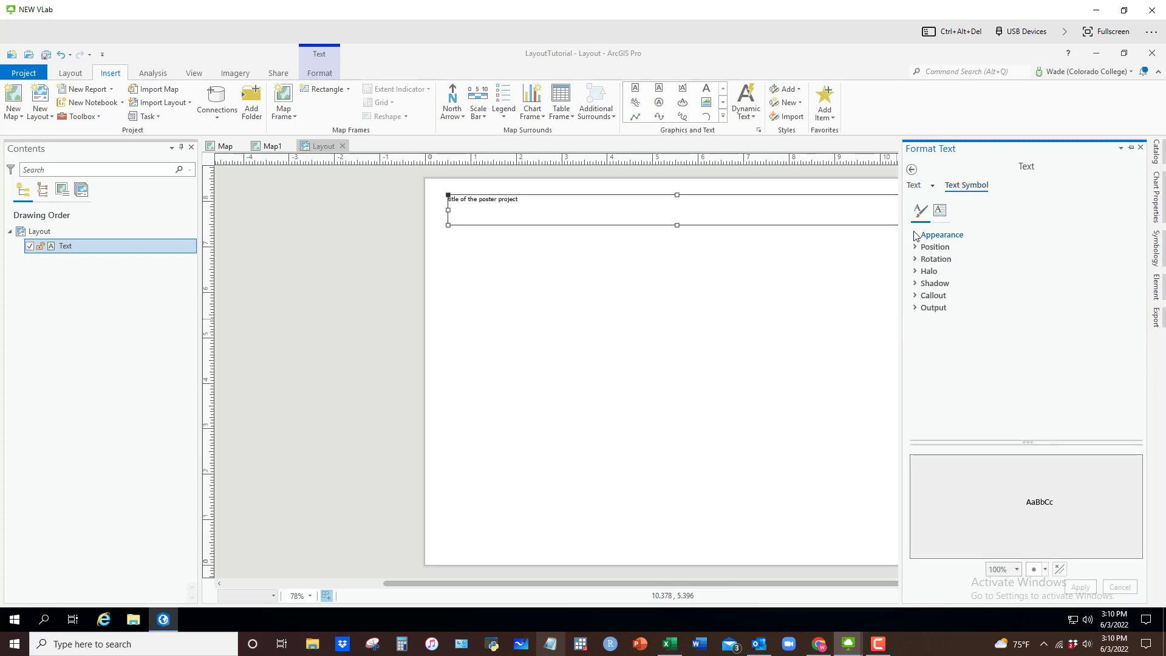
pyautogui.click(916, 235)
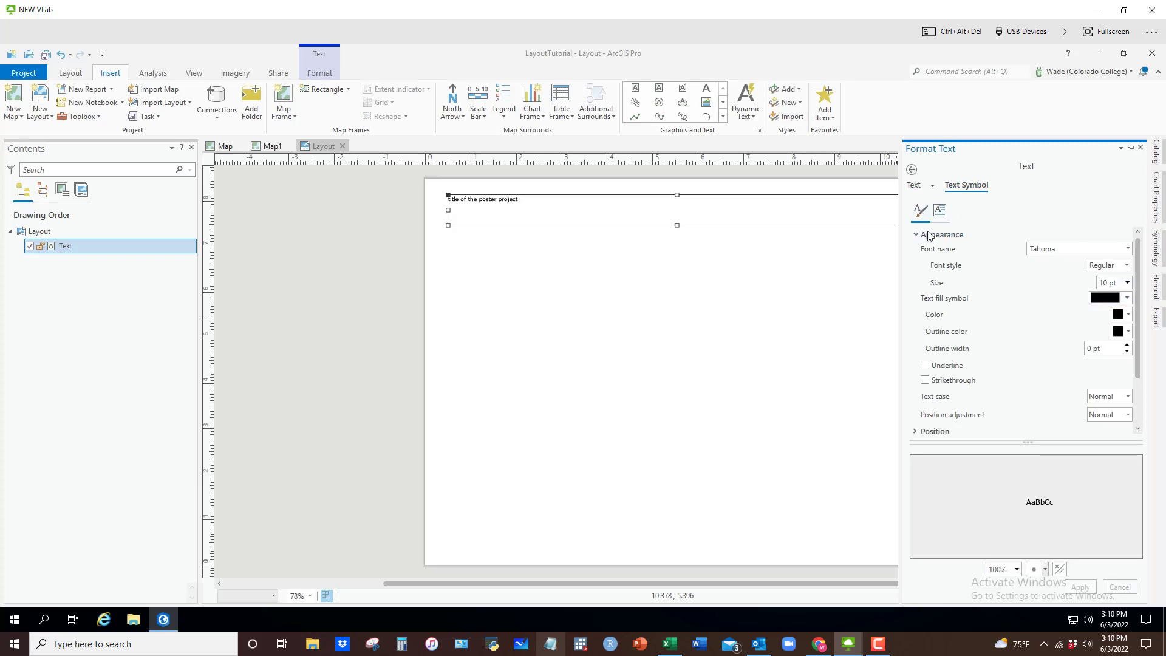
pyautogui.click(1128, 282)
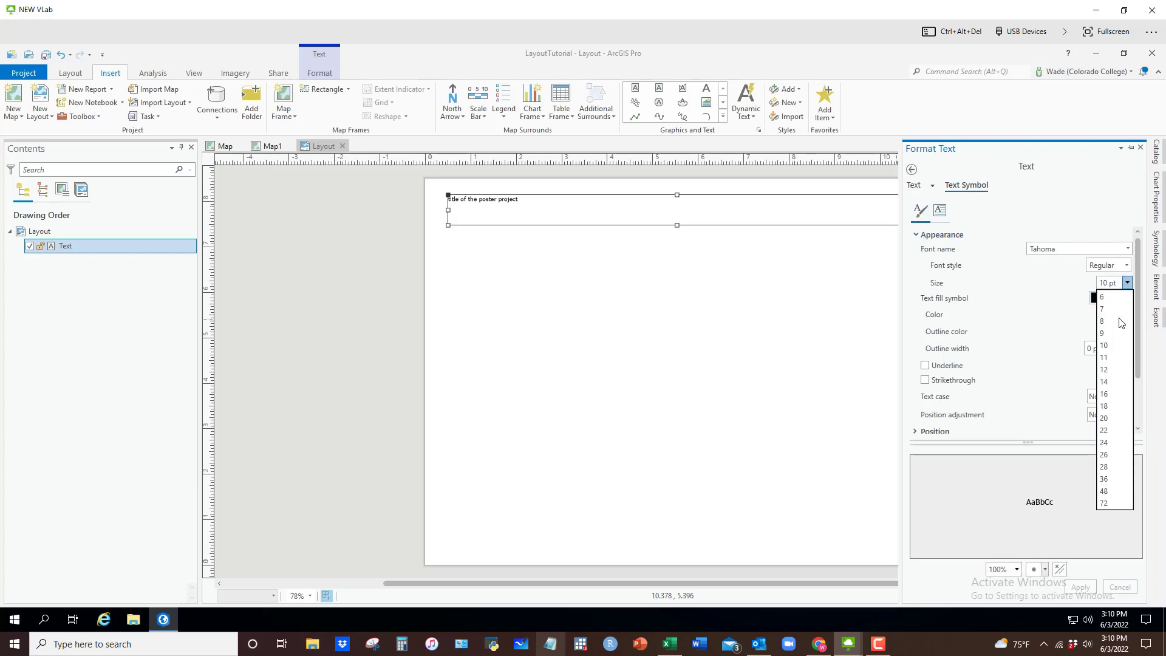
pyautogui.click(1104, 455)
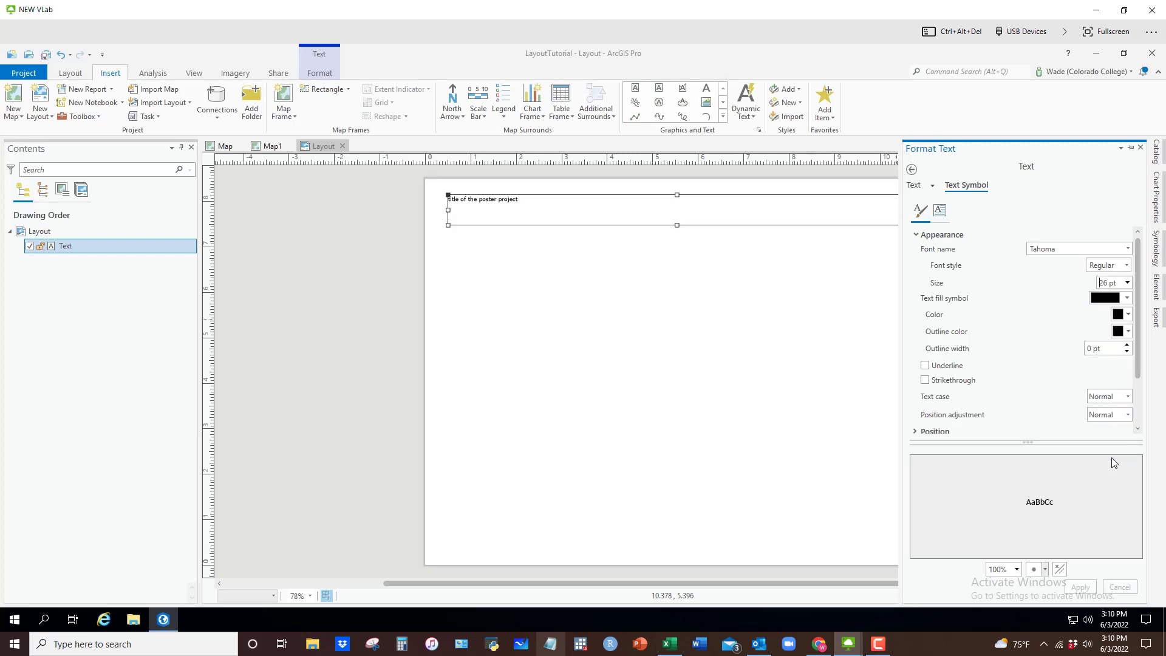
pyautogui.click(1082, 587)
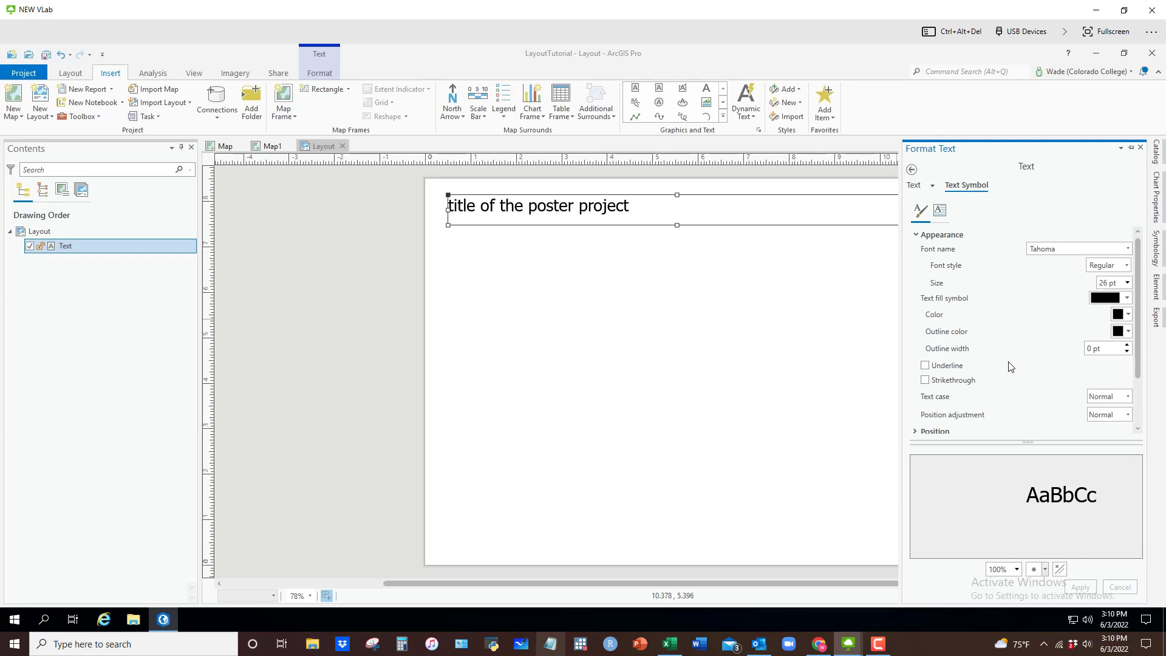
# Centre the title text horizontally.
pyautogui.scroll(-2, 1010, 365)
pyautogui.click(917, 369)
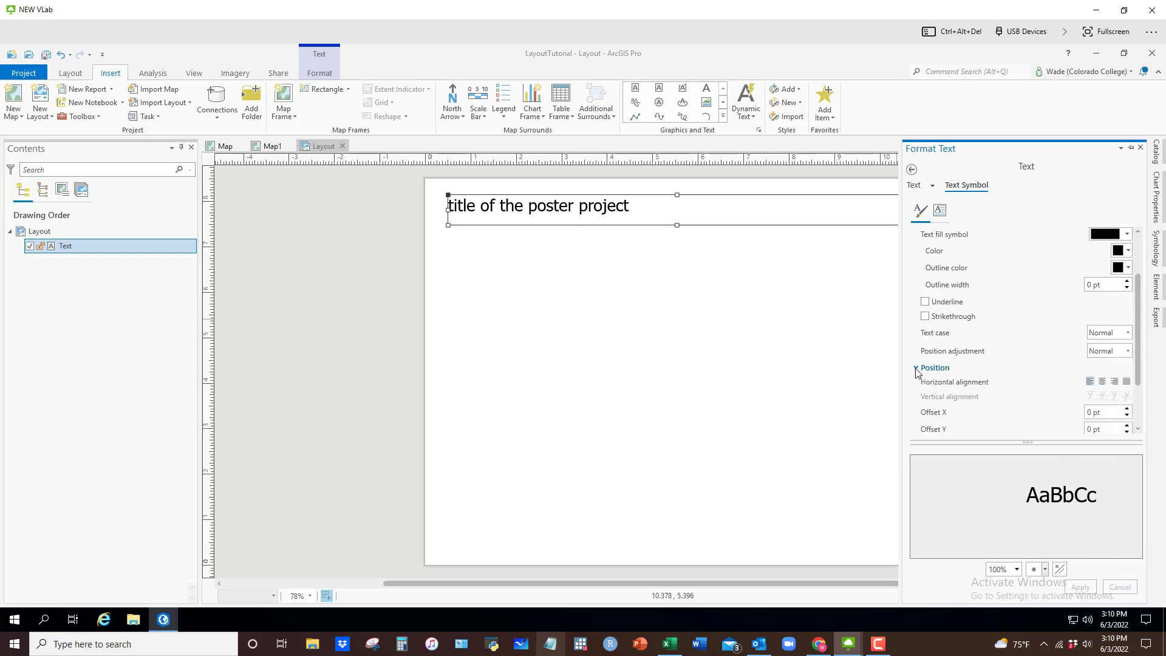
pyautogui.click(1103, 382)
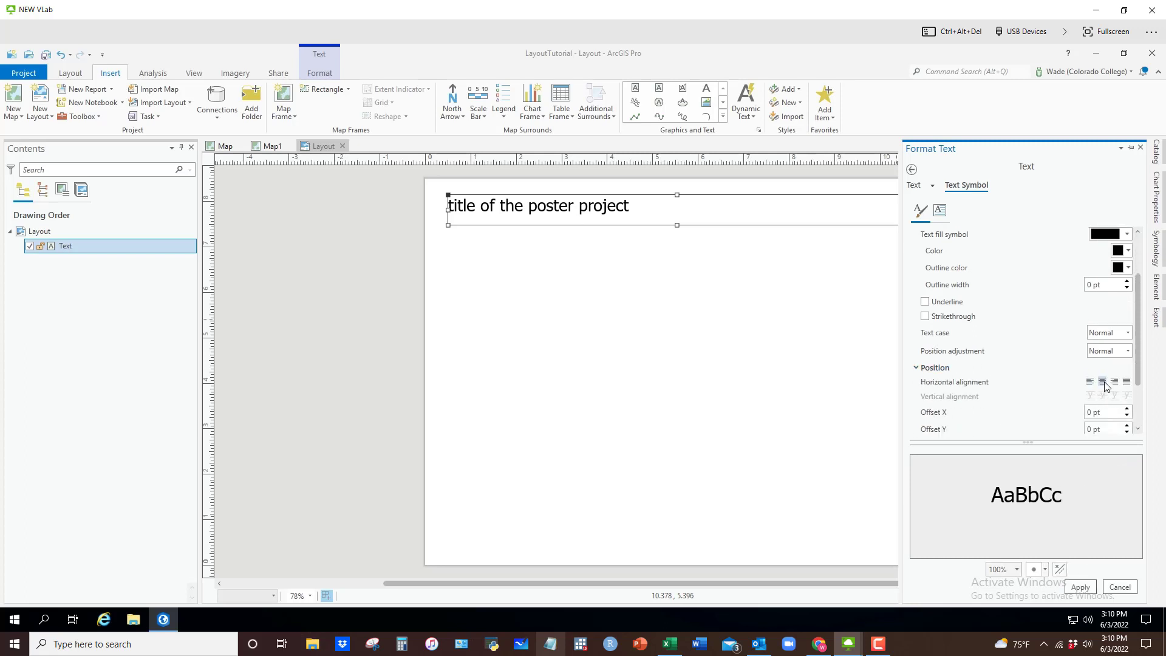
pyautogui.click(1082, 587)
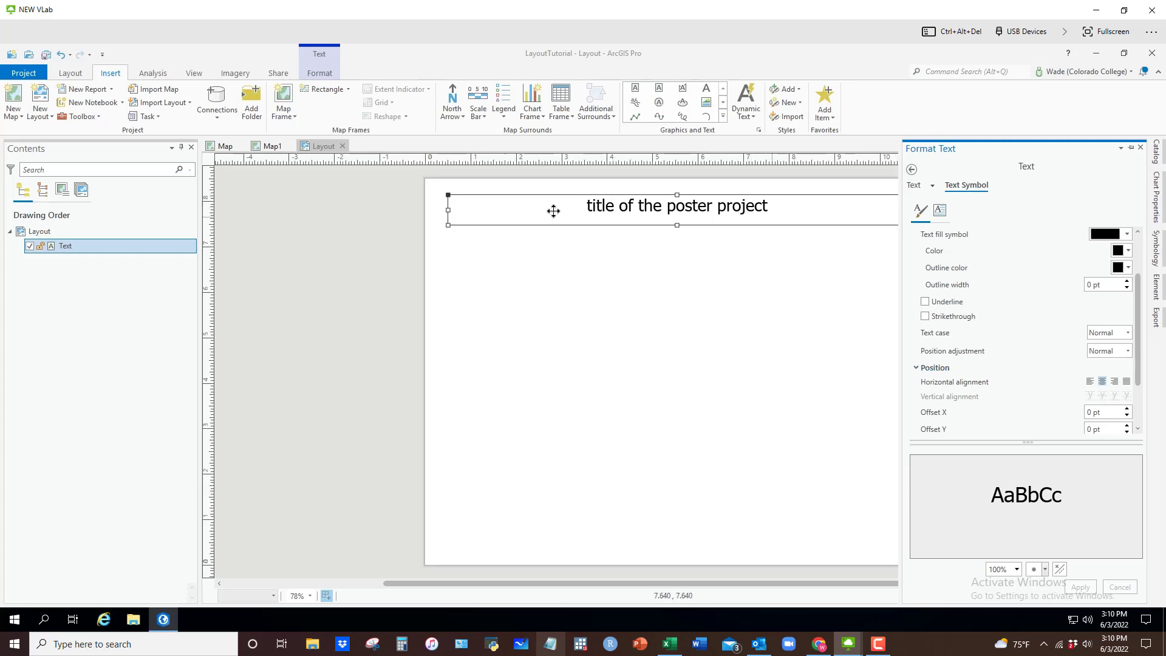
# Try light grey for the title colour, then discard it to keep black text.
pyautogui.click(1131, 254)
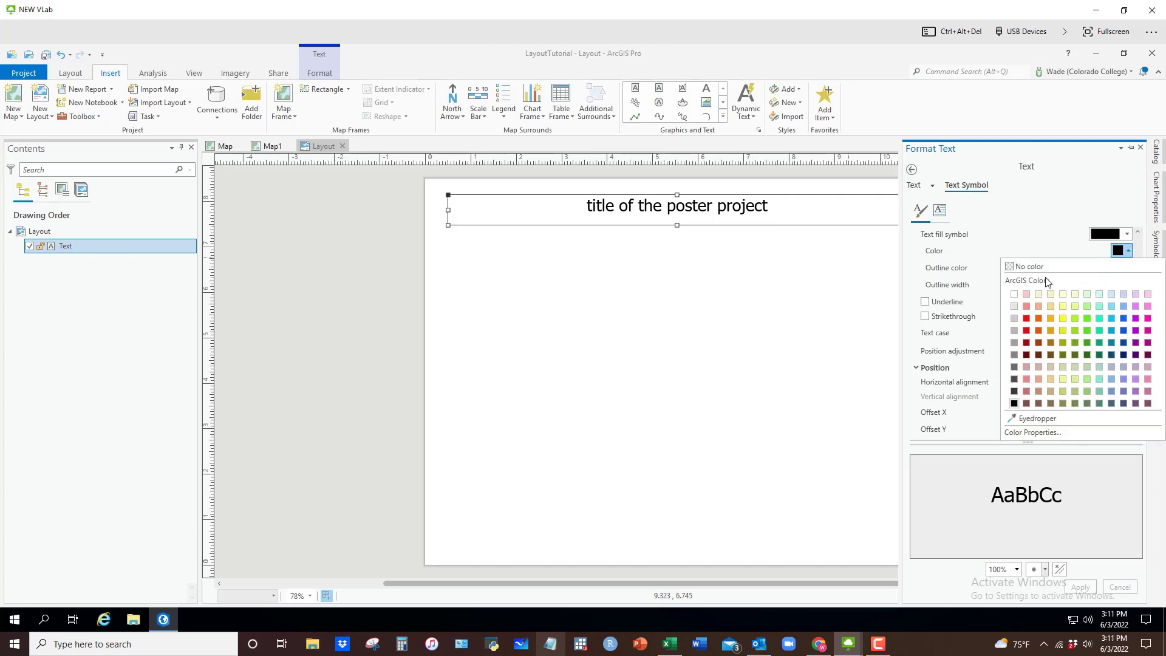
pyautogui.click(1012, 306)
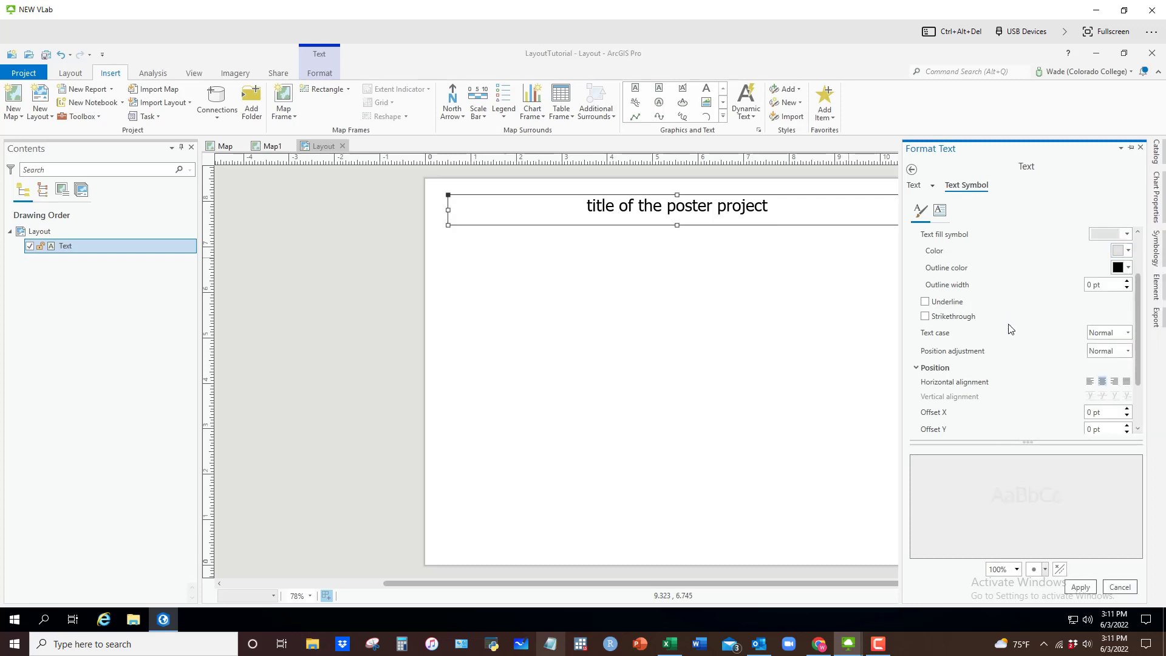
pyautogui.click(928, 183)
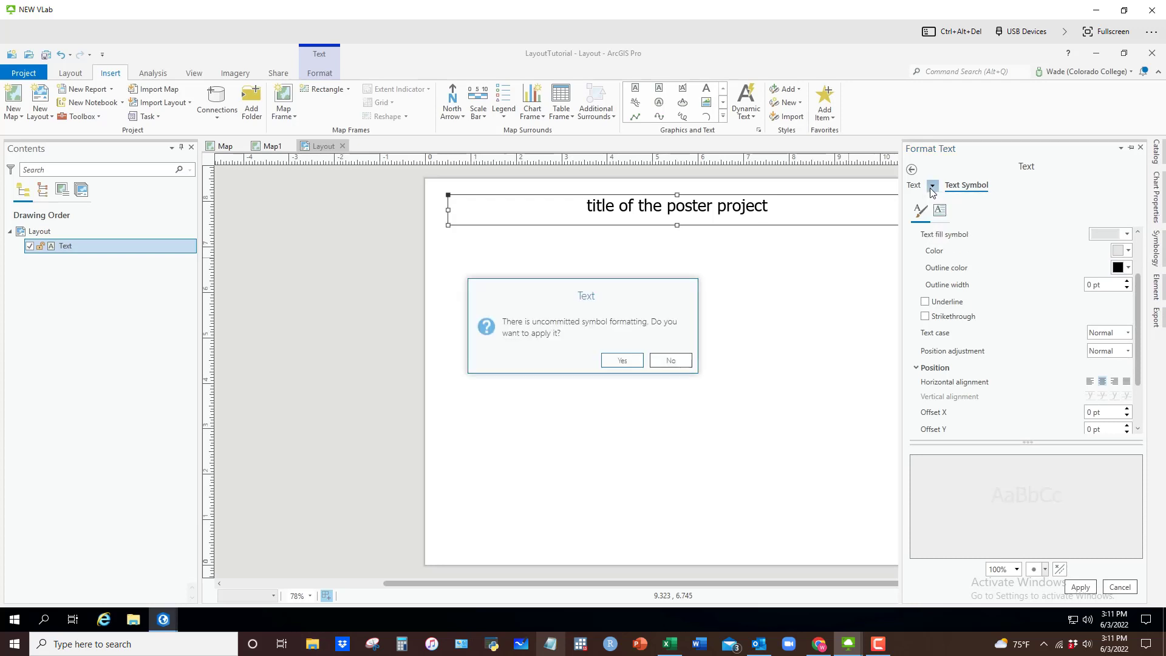
pyautogui.click(690, 360)
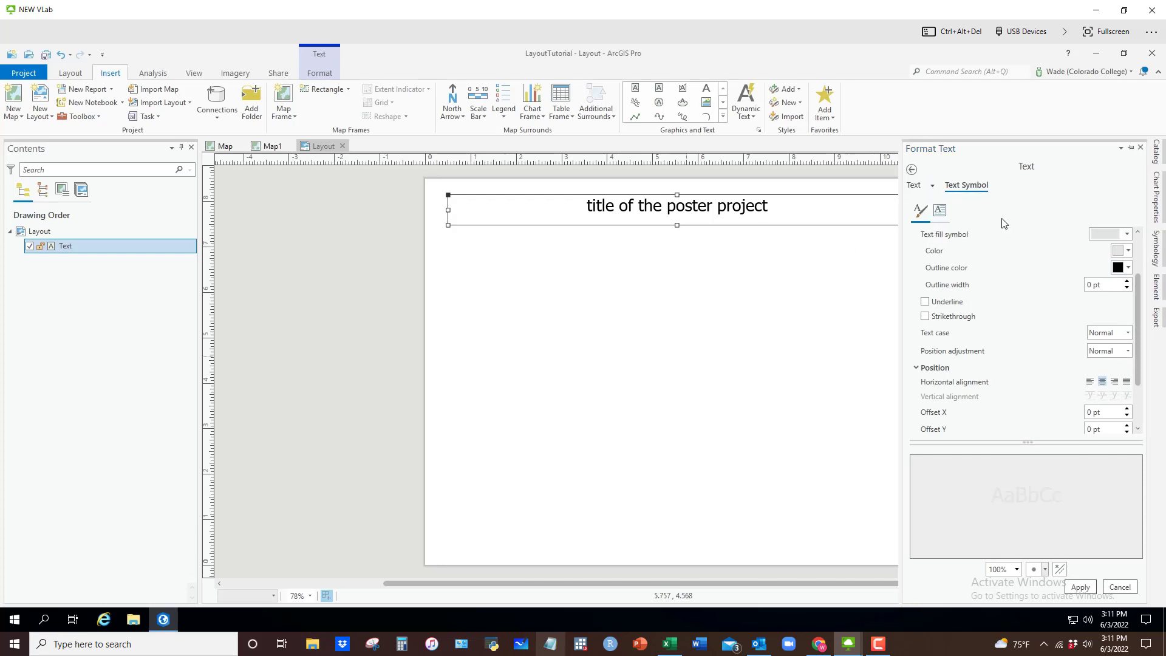
pyautogui.click(914, 186)
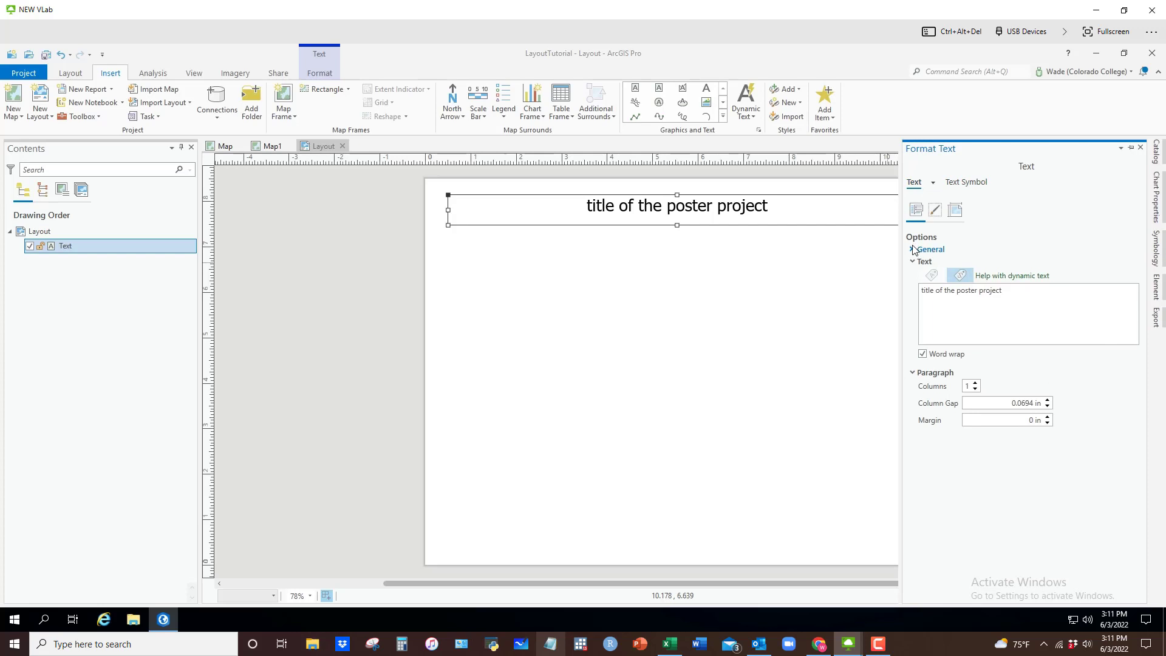
# Give the title text box a dark blue background.
pyautogui.click(934, 212)
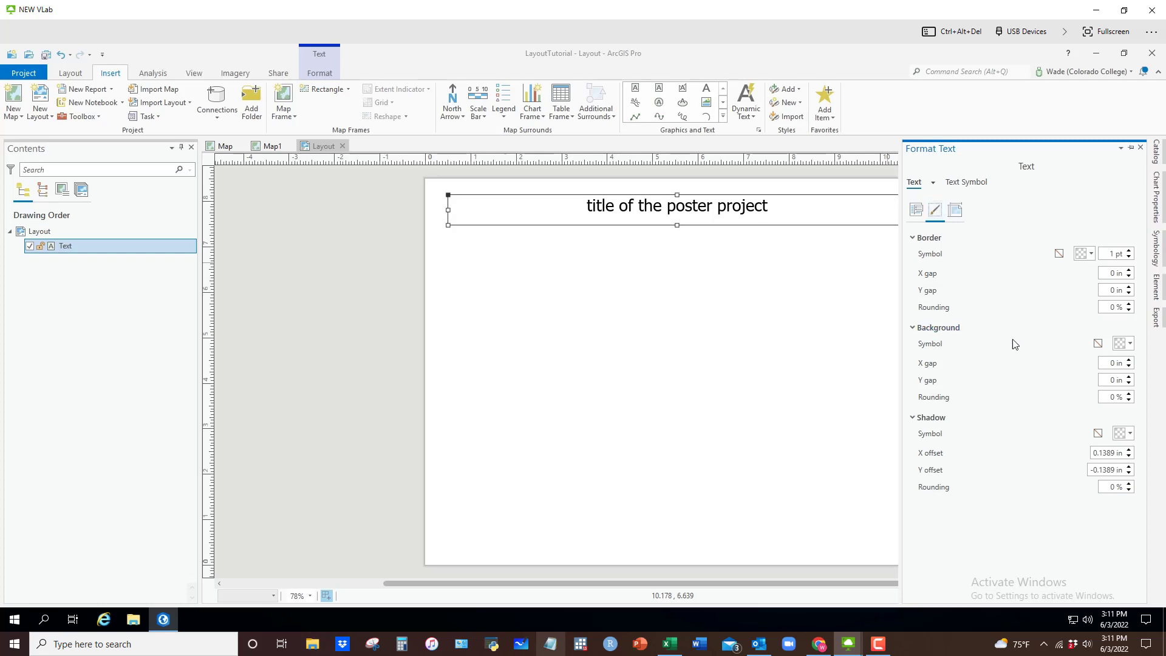
pyautogui.click(1131, 345)
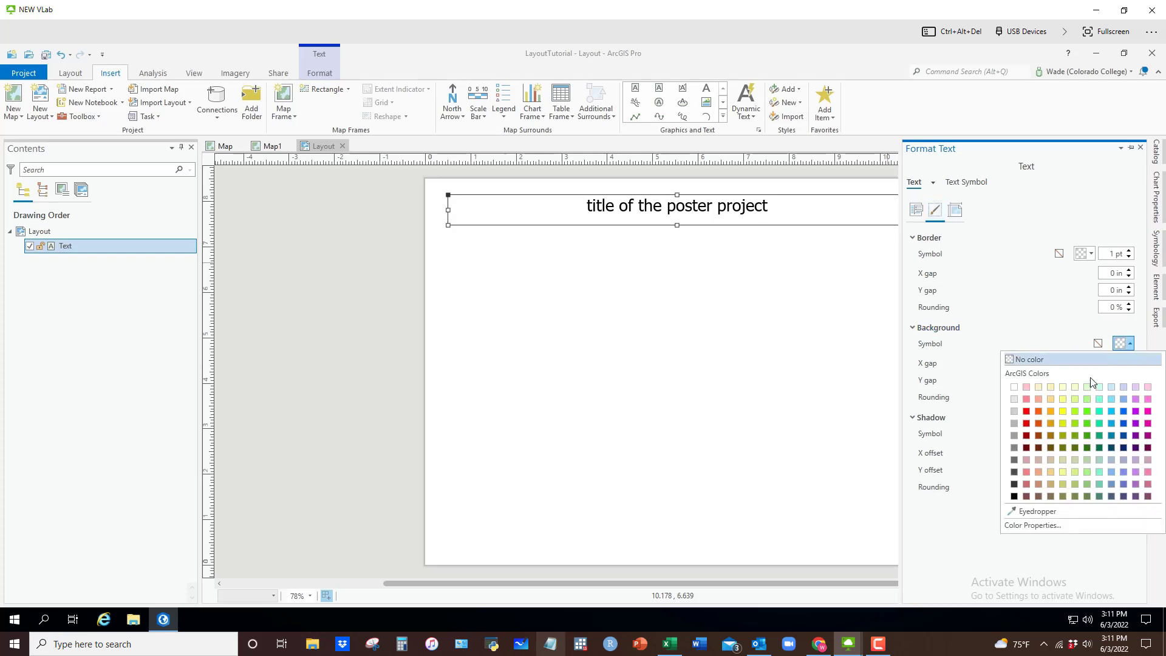
pyautogui.click(1124, 497)
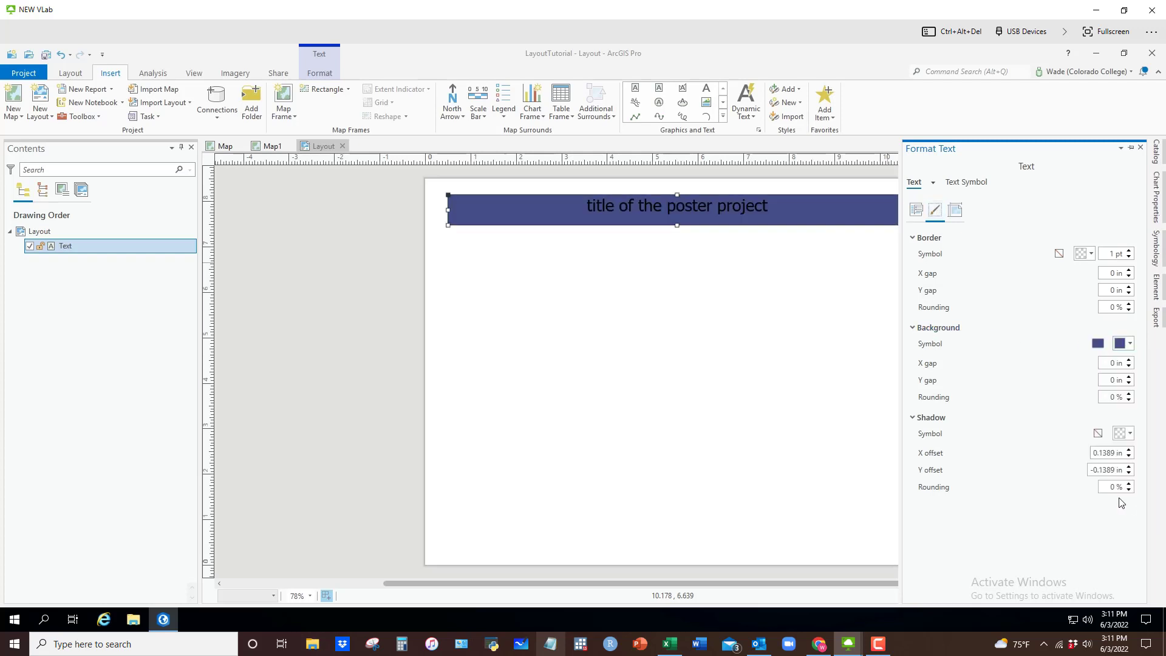
# Make the title text white, apply it, and close the formatting pane.
pyautogui.click(970, 183)
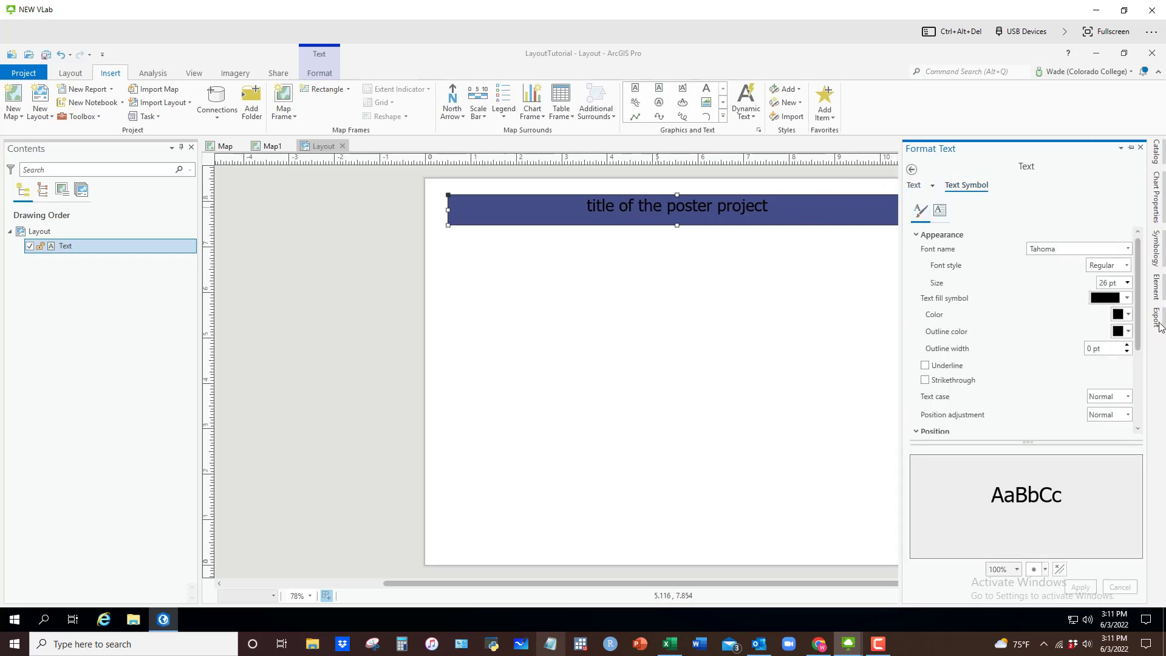
pyautogui.click(1128, 314)
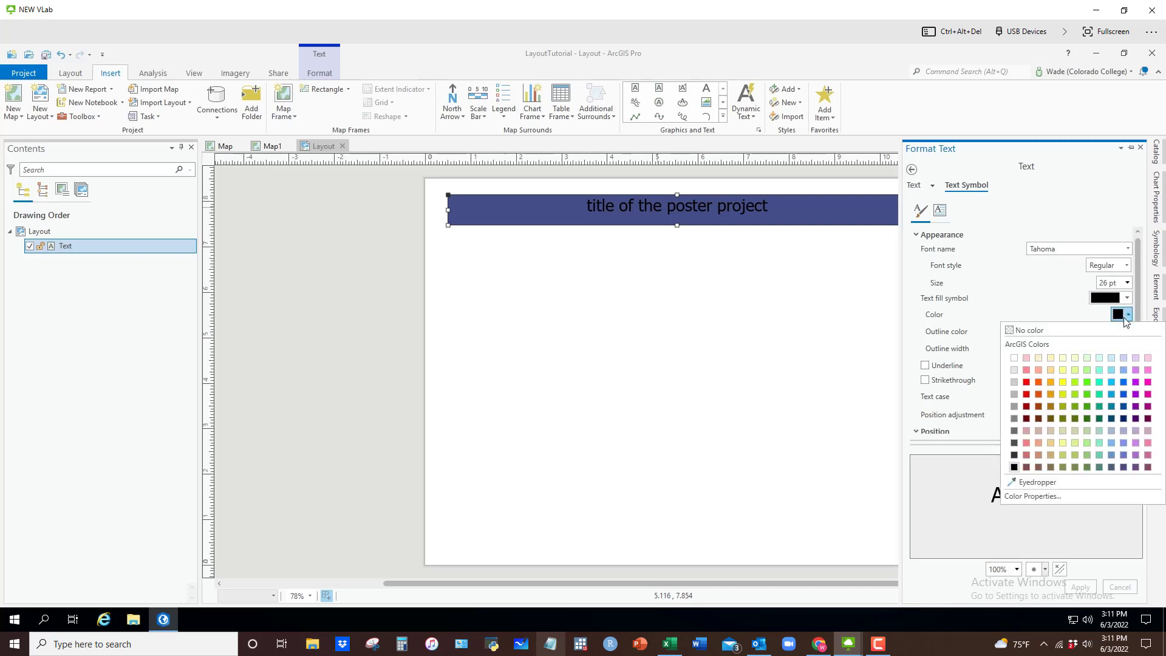
pyautogui.click(1018, 377)
pyautogui.click(1080, 587)
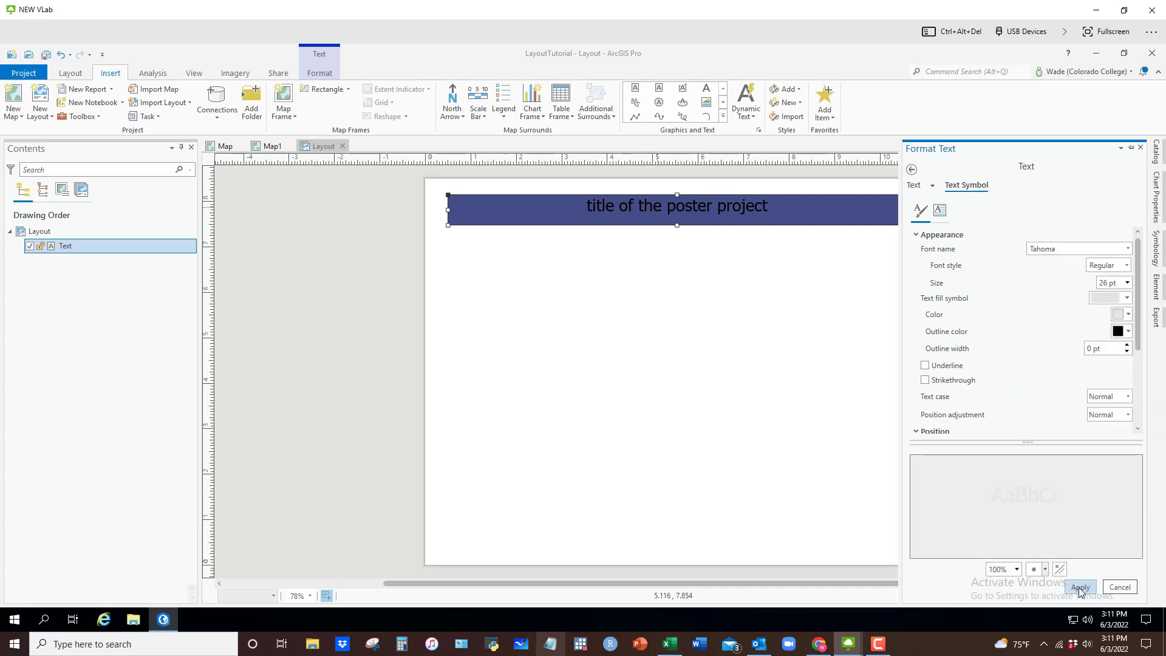
pyautogui.click(914, 183)
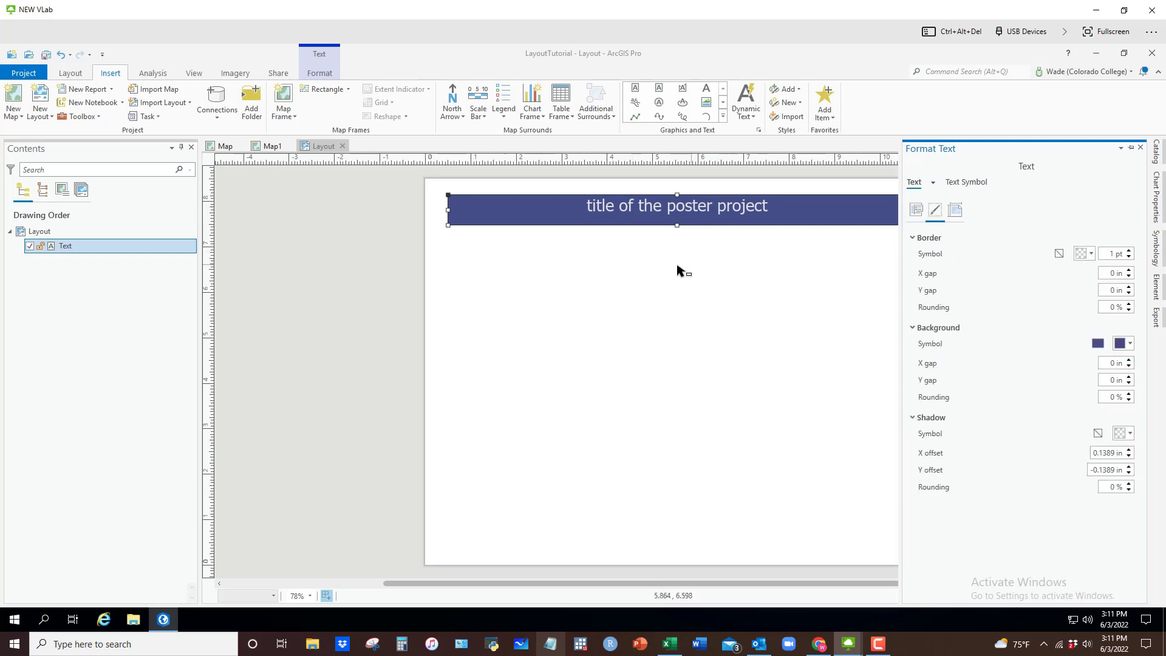
pyautogui.click(553, 283)
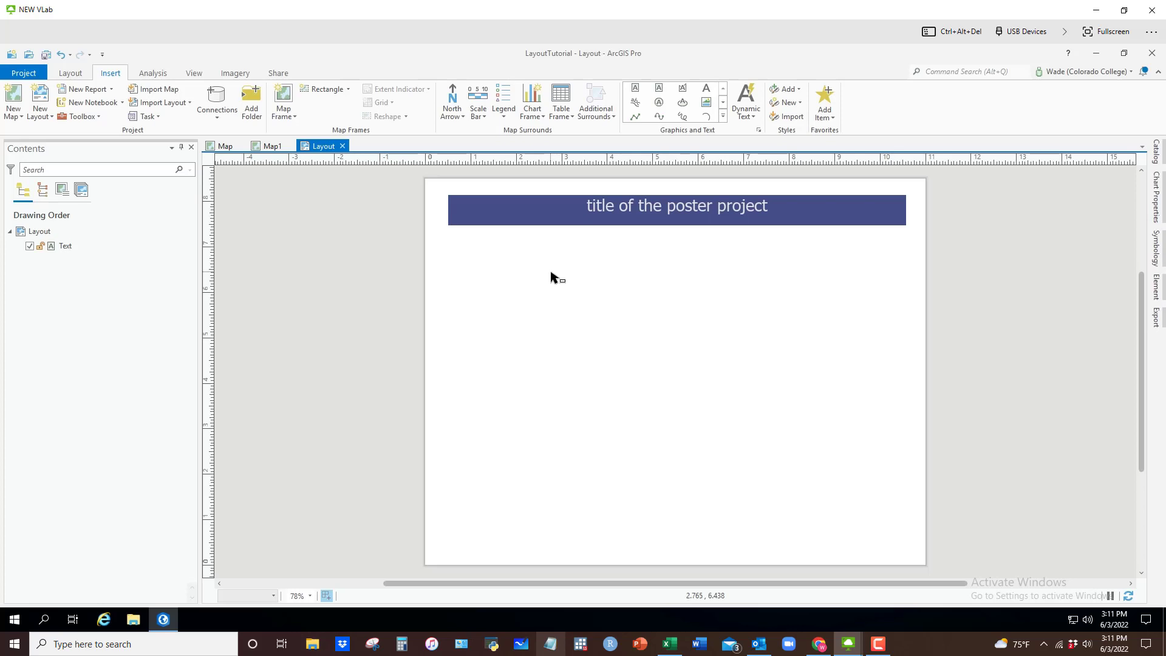
# Insert a Map1 (1:394,069) map frame on the right half below the title banner.
pyautogui.click(283, 116)
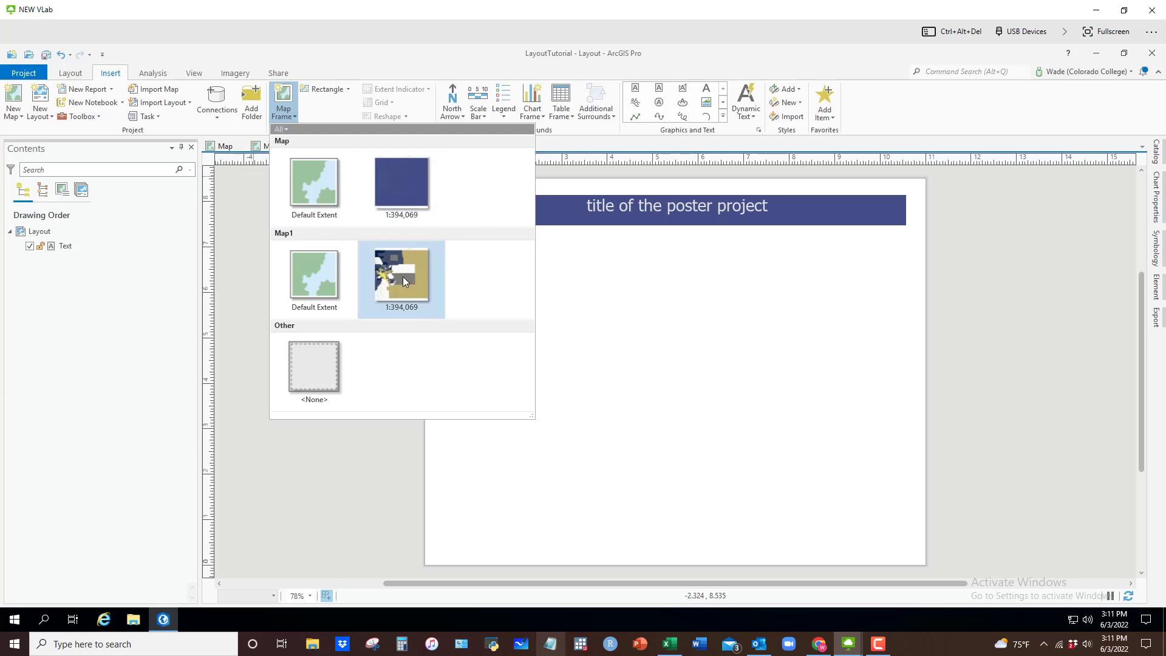
pyautogui.click(399, 181)
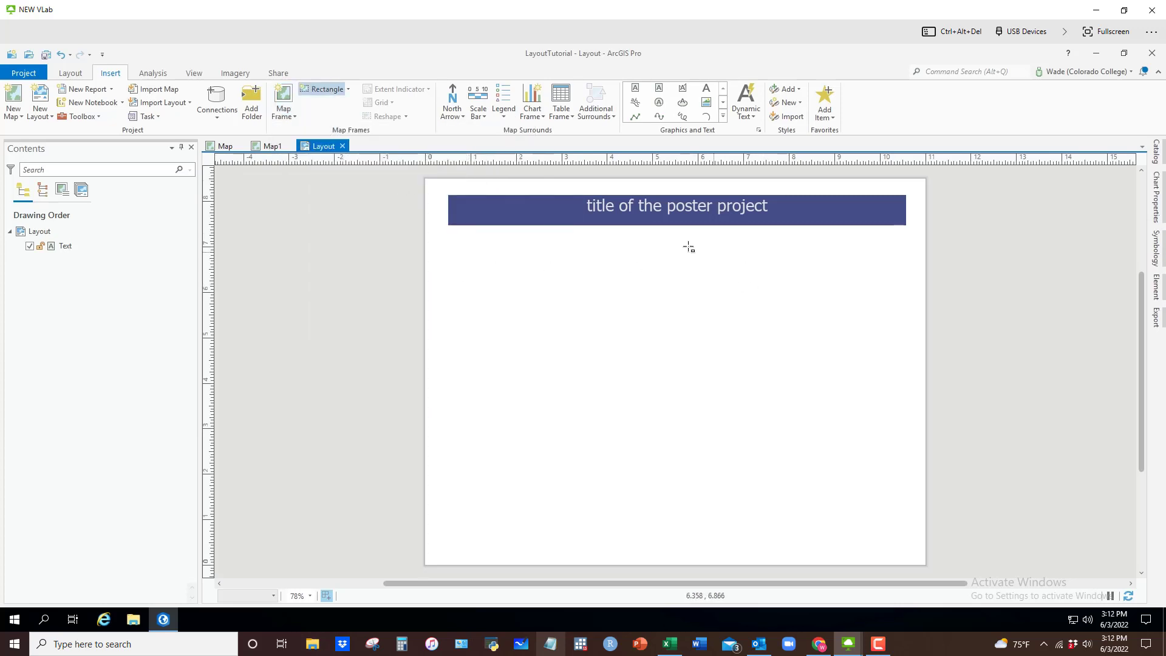
pyautogui.moveTo(681, 244); pyautogui.dragTo(906, 374)
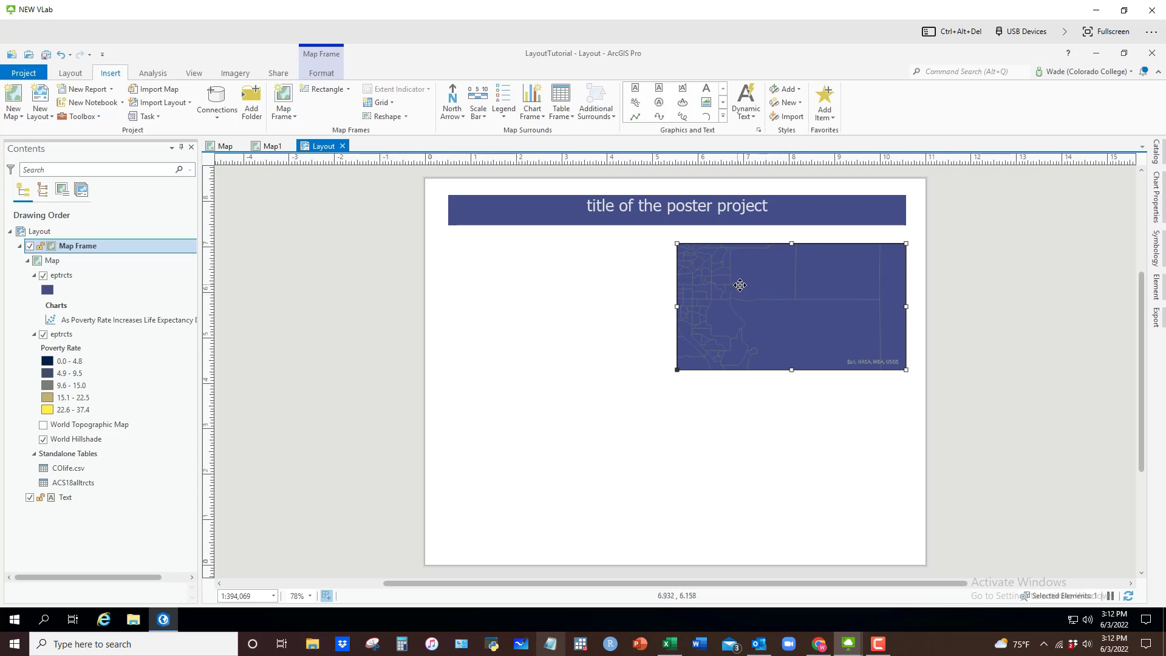
pyautogui.click(70, 74)
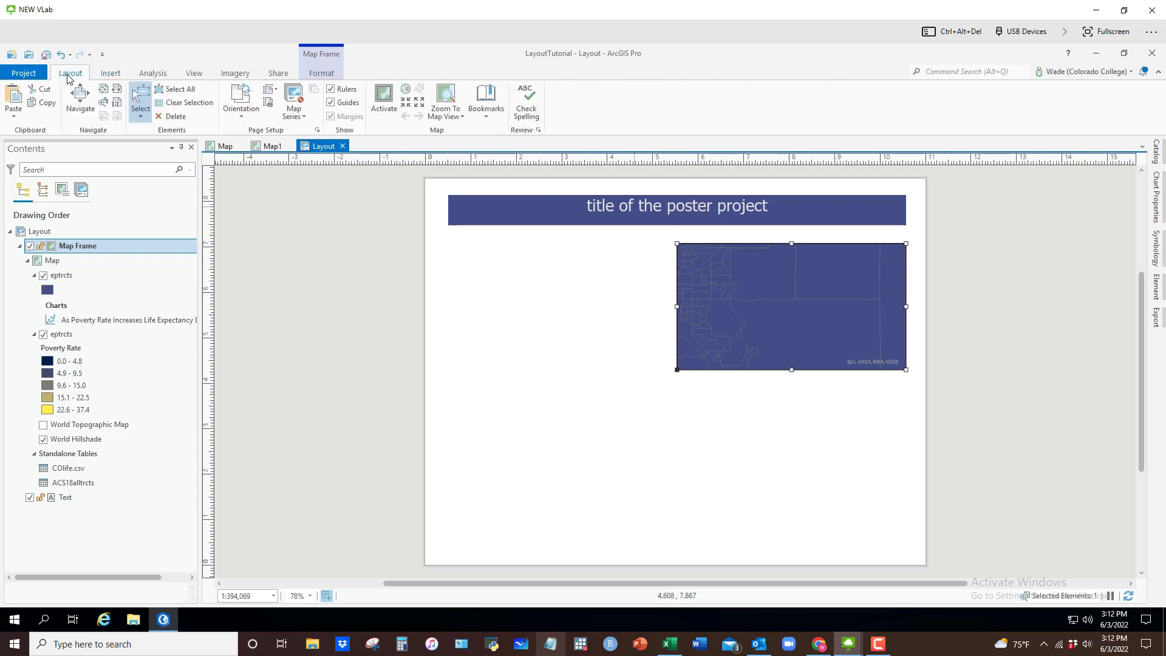
# Activate the map frame, pan and zoom to 1:962,083 so all tracts fit, then close activation.
pyautogui.click(384, 97)
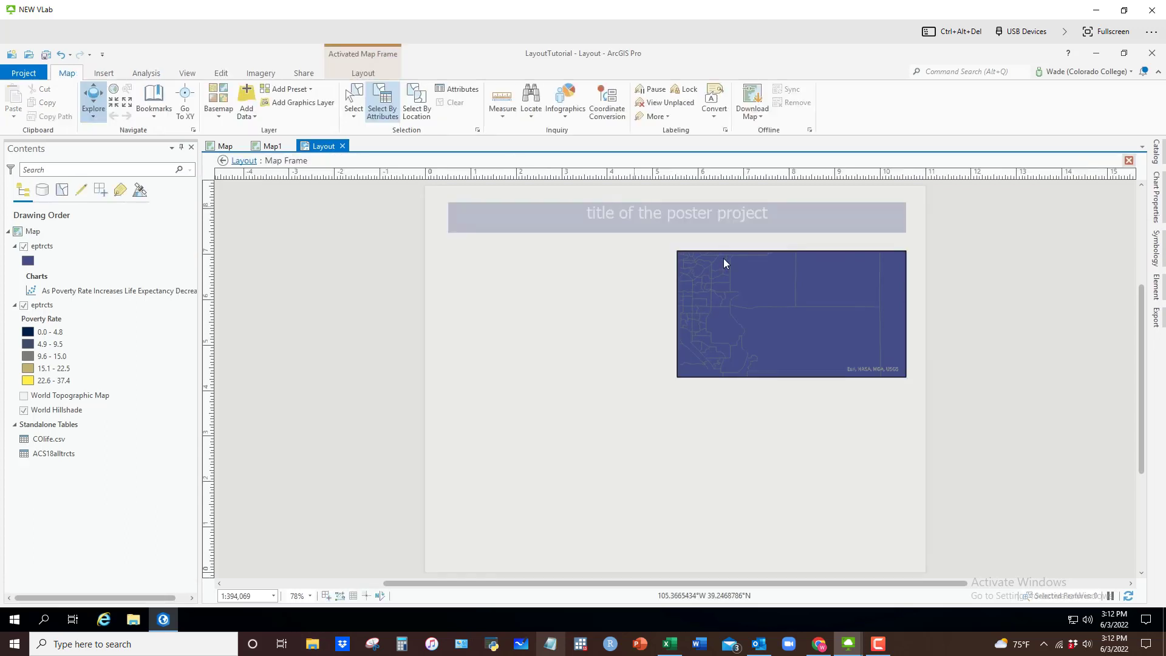
pyautogui.moveTo(741, 320); pyautogui.dragTo(838, 309)
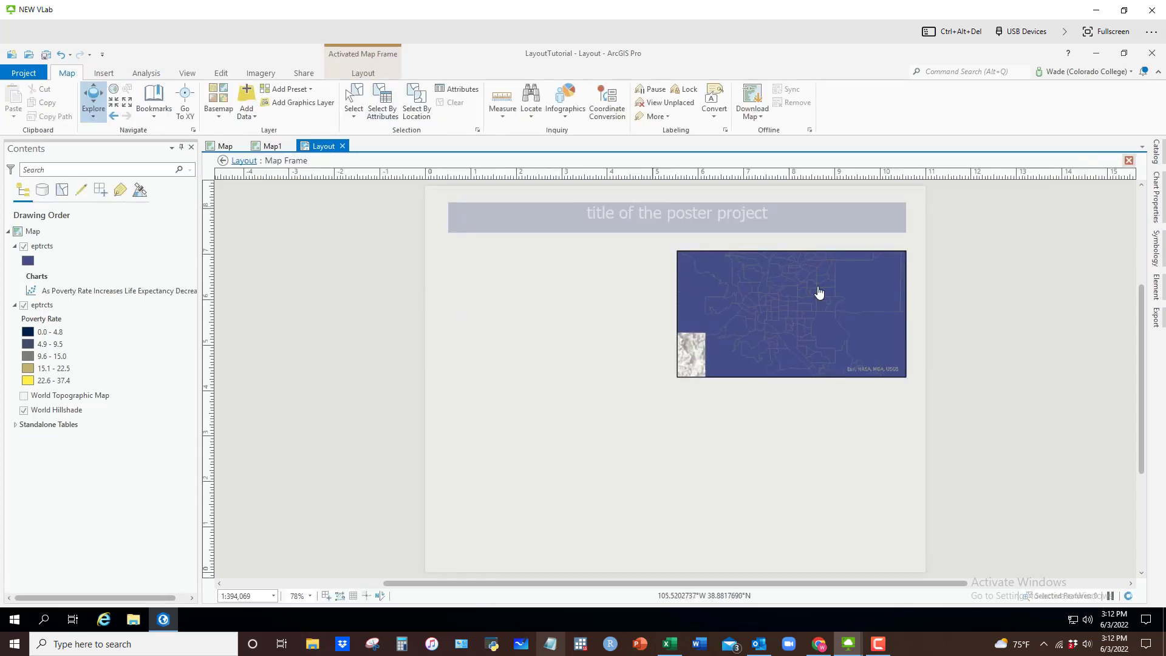
pyautogui.scroll(-2, 786, 325)
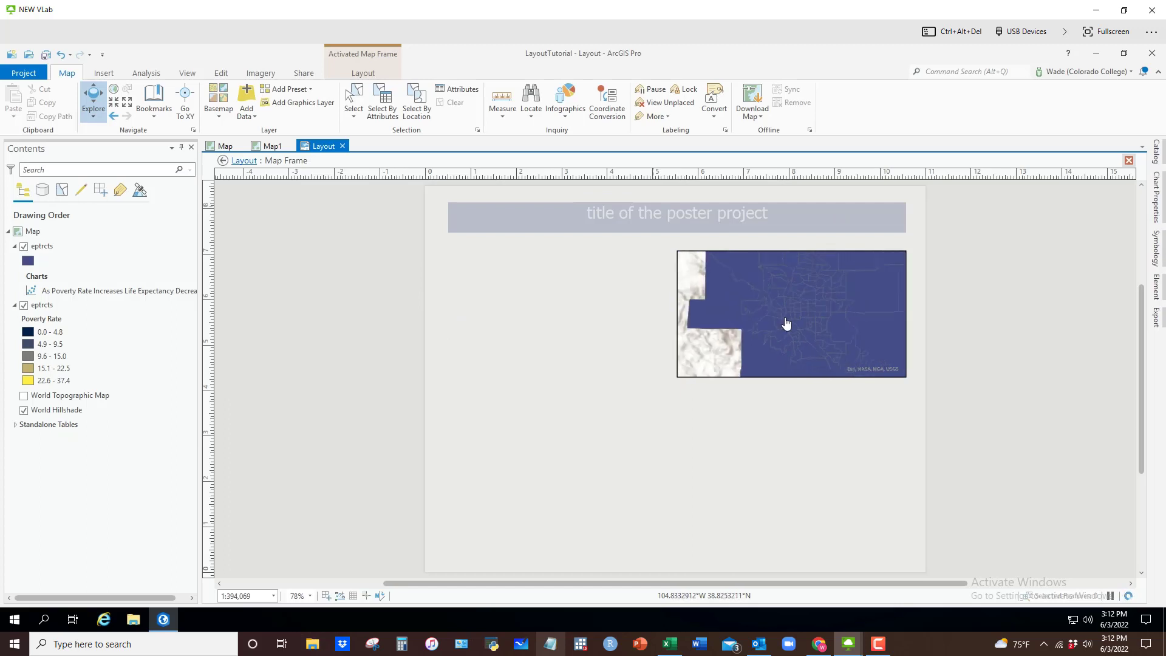
pyautogui.scroll(2, 776, 308)
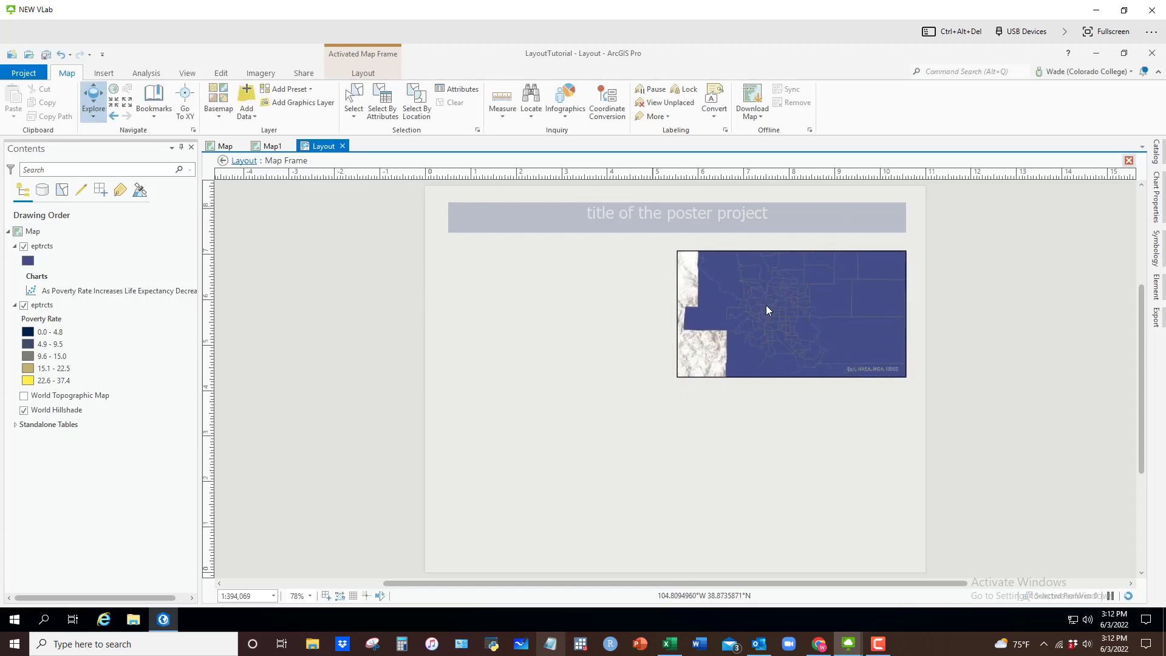
pyautogui.scroll(-2, 783, 312)
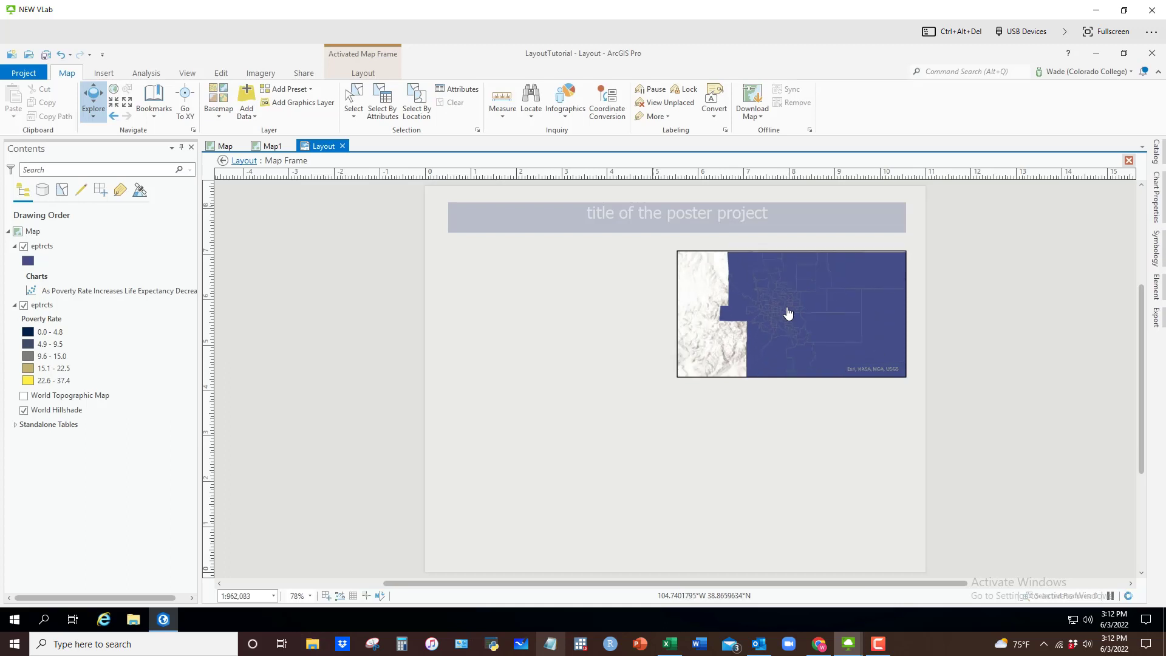
pyautogui.scroll(-2, 783, 308)
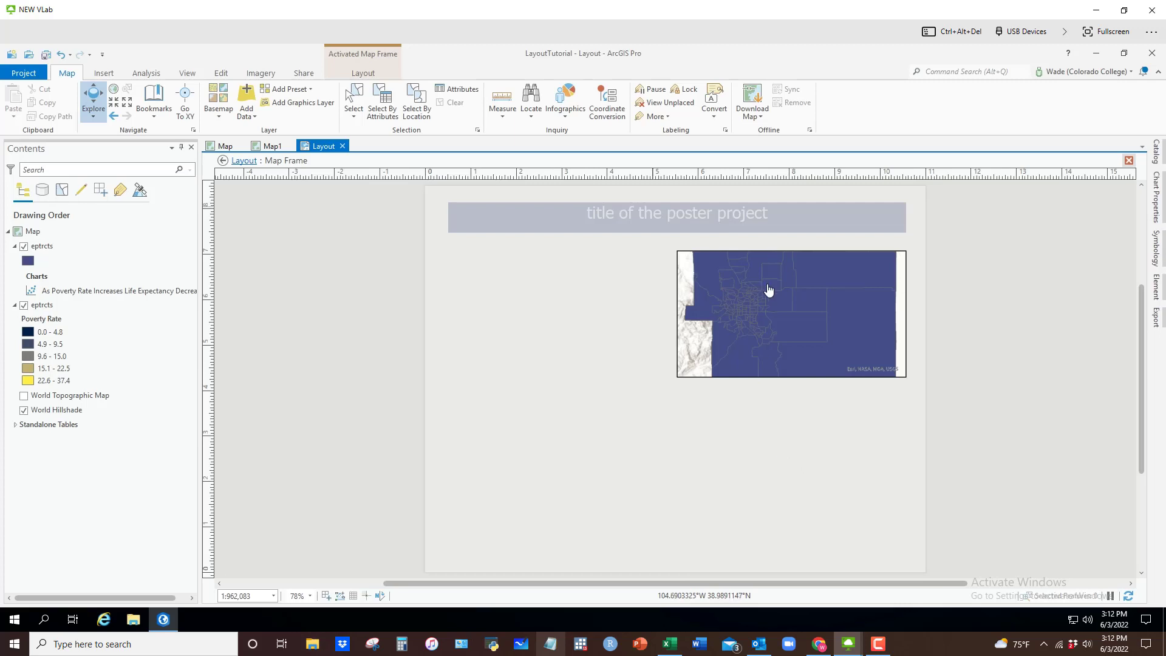
pyautogui.click(352, 75)
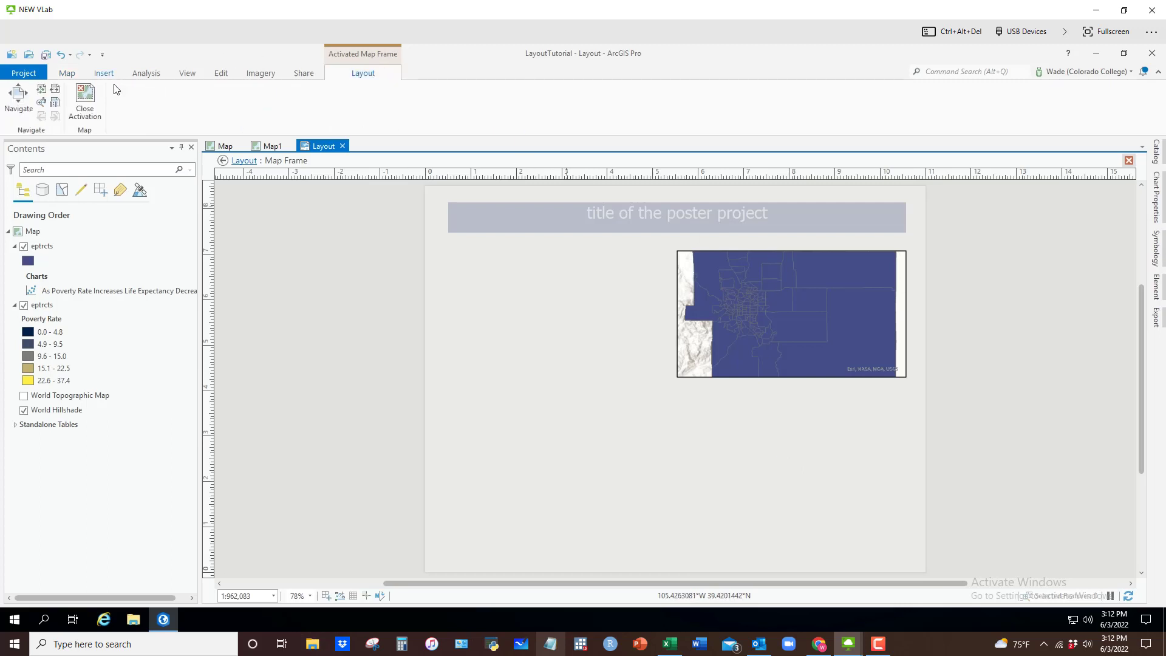
pyautogui.click(85, 98)
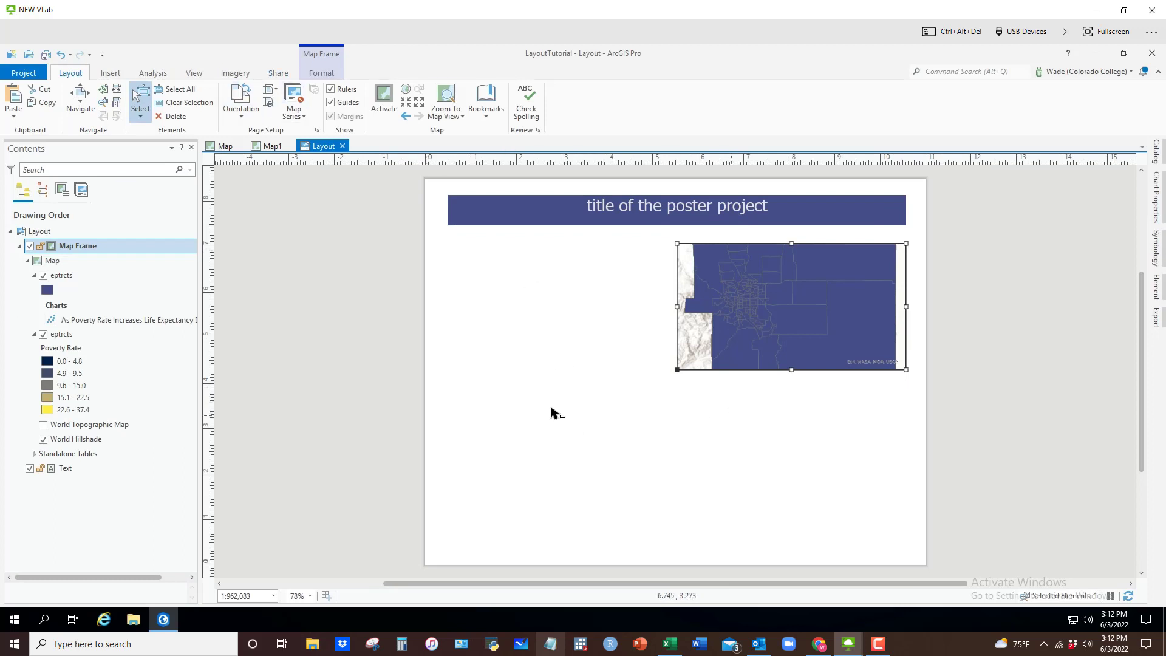
pyautogui.click(841, 450)
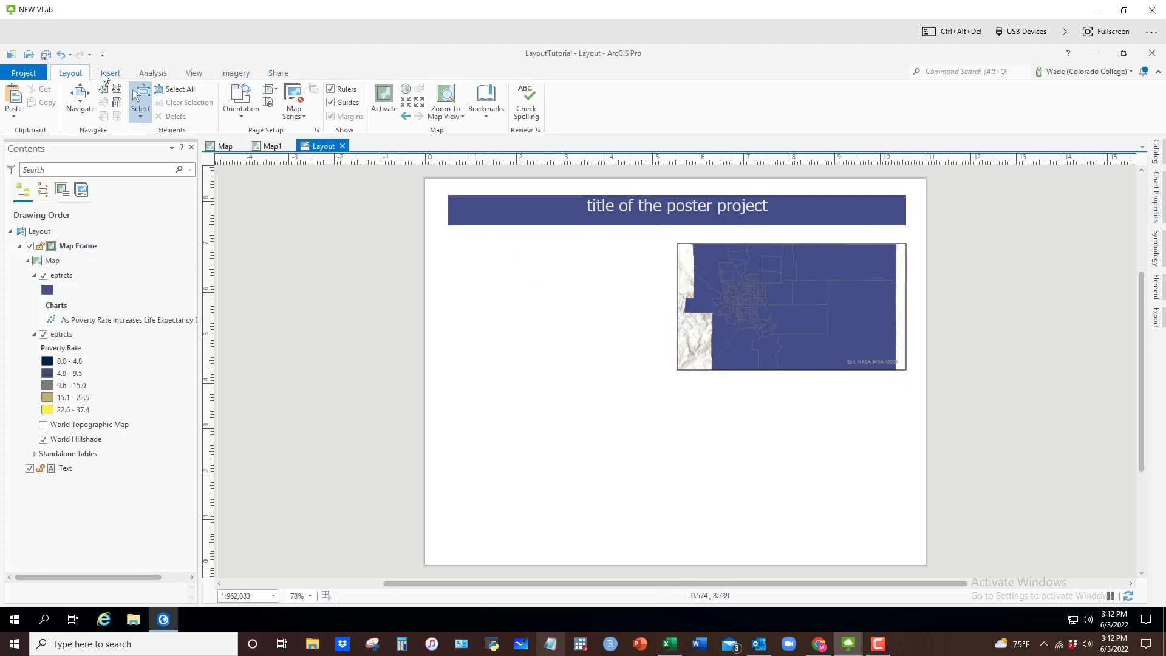
# Insert a second Map1 map frame below the first one.
pyautogui.click(105, 73)
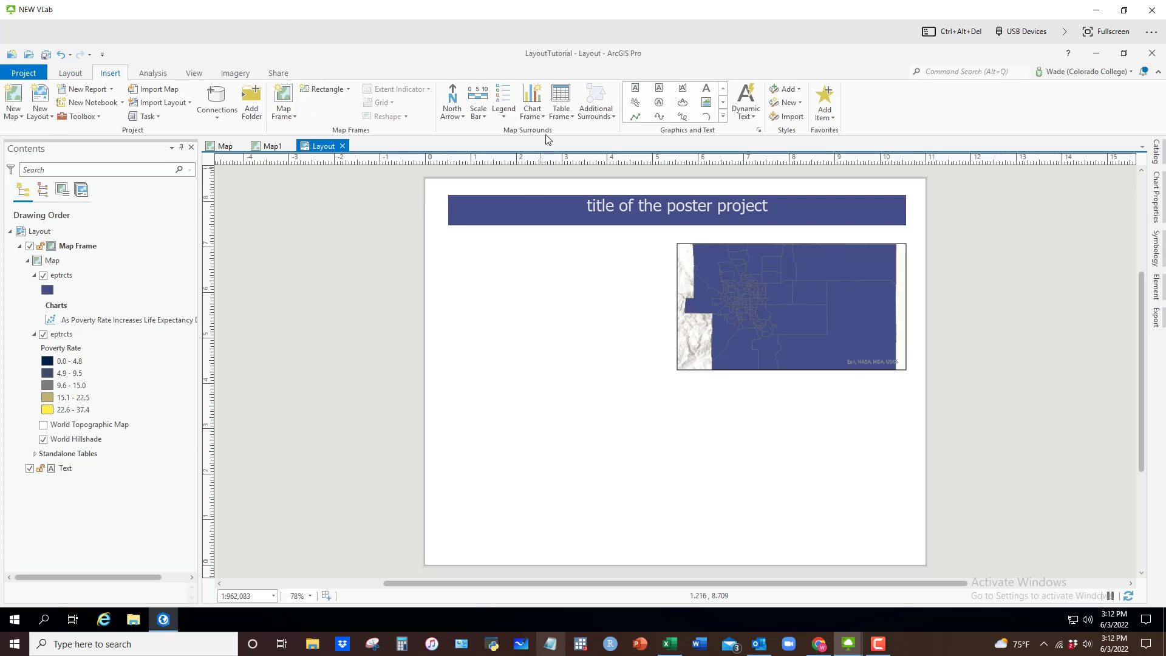
pyautogui.click(287, 114)
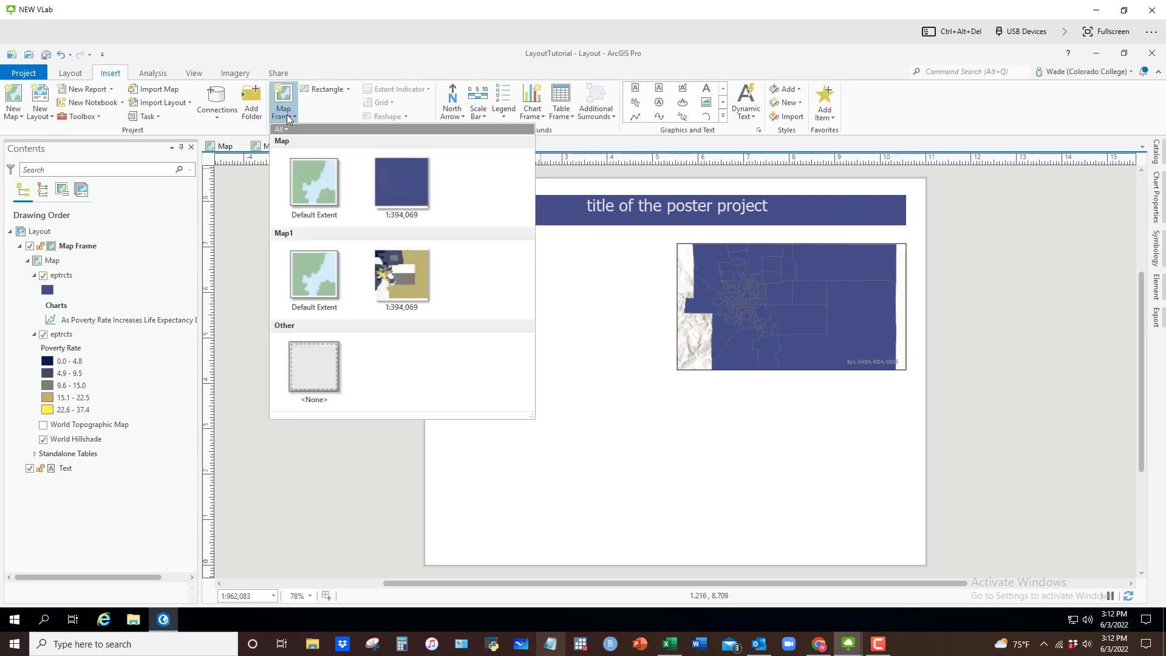
pyautogui.click(410, 280)
pyautogui.moveTo(678, 392); pyautogui.dragTo(908, 521)
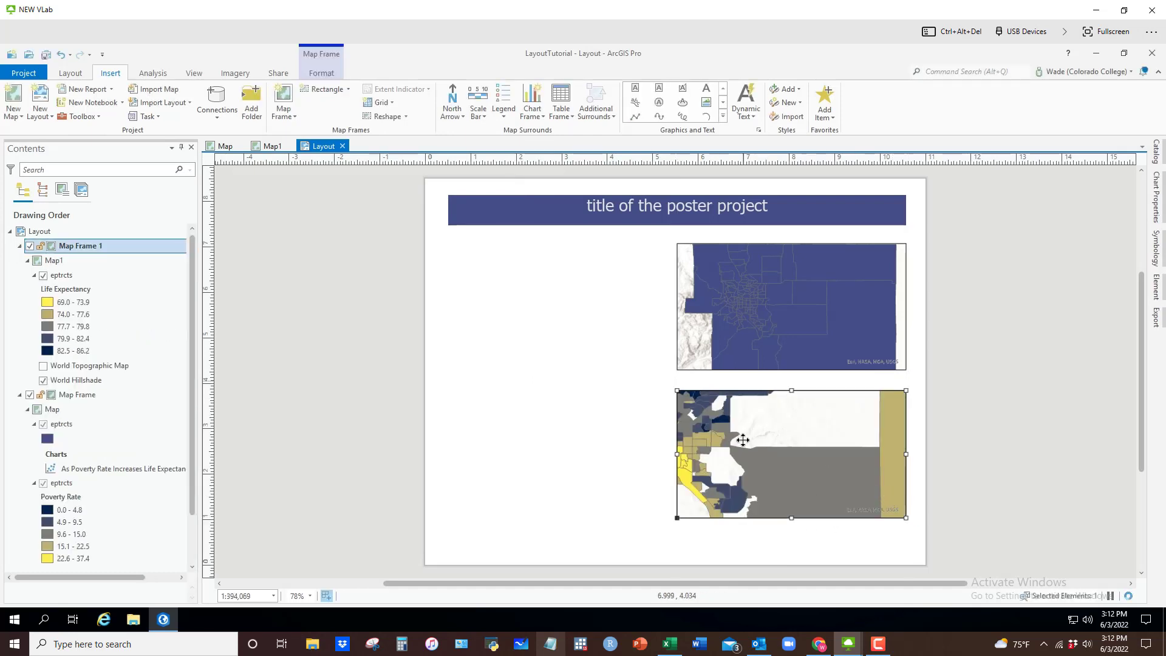
# Activate the lower frame and pan and zoom out to about 1:962,083, then close activation.
pyautogui.click(71, 72)
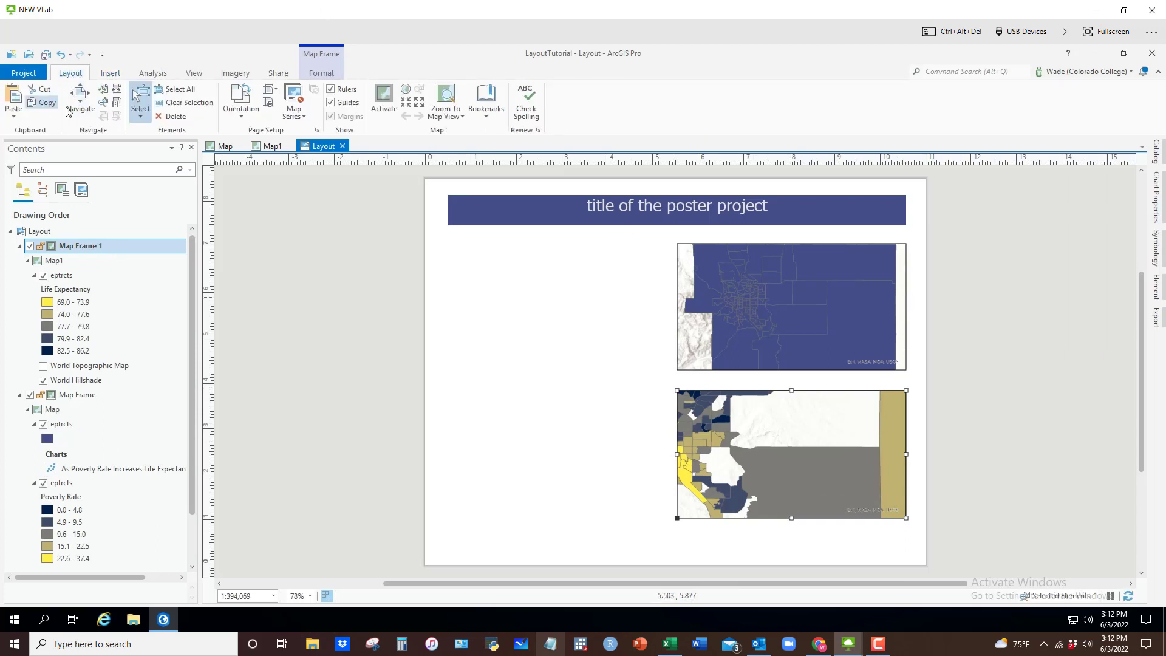
pyautogui.click(384, 100)
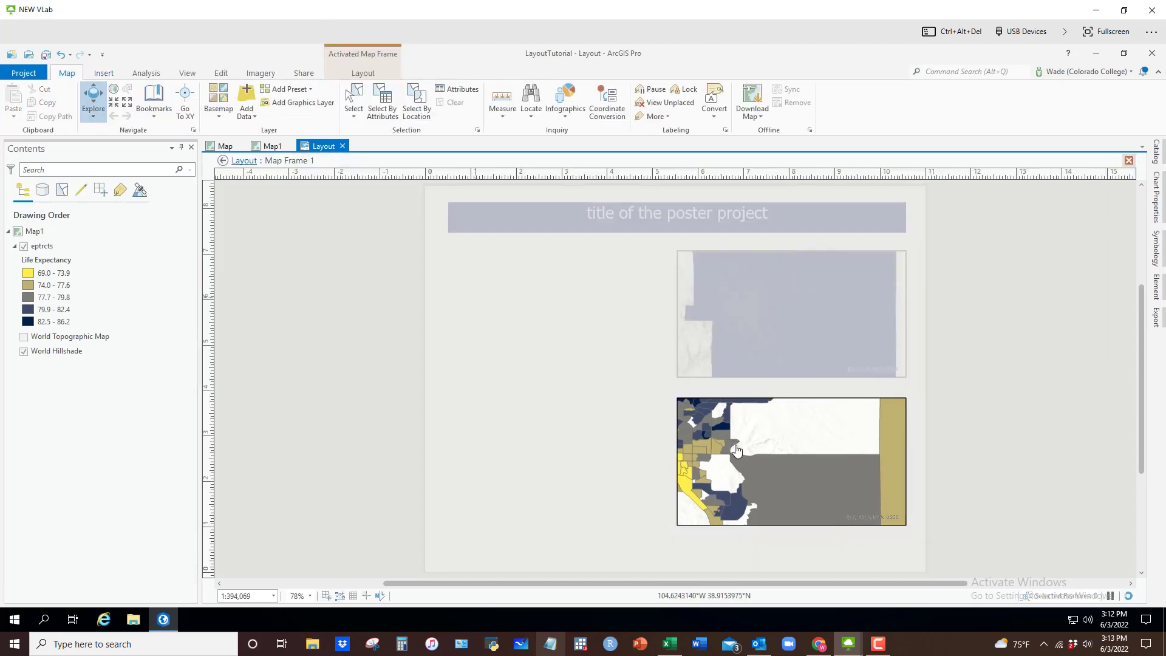
pyautogui.moveTo(733, 455); pyautogui.dragTo(818, 457)
pyautogui.scroll(-2, 818, 457)
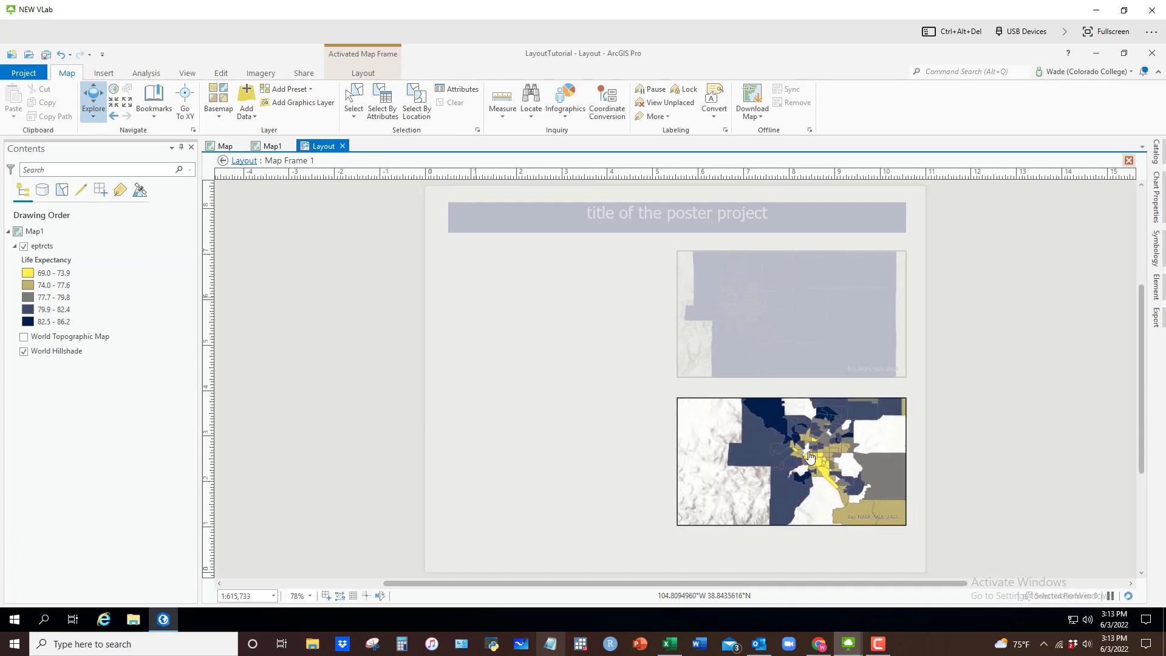
pyautogui.scroll(-2, 812, 457)
pyautogui.moveTo(811, 457); pyautogui.dragTo(743, 453)
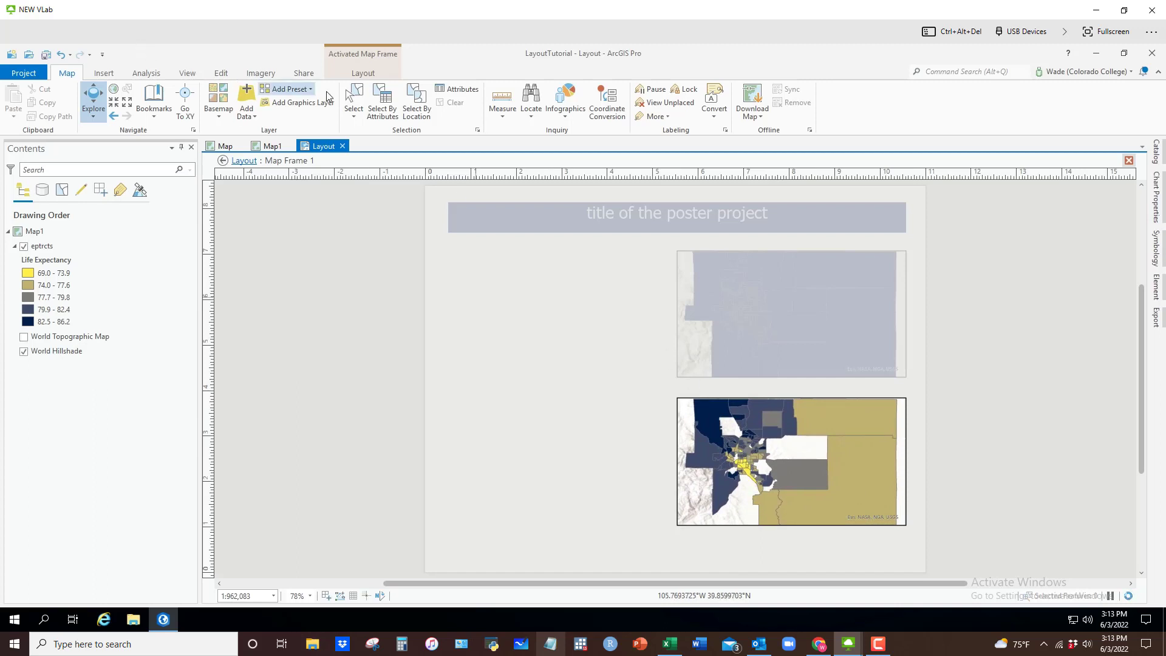
pyautogui.click(364, 73)
pyautogui.click(86, 101)
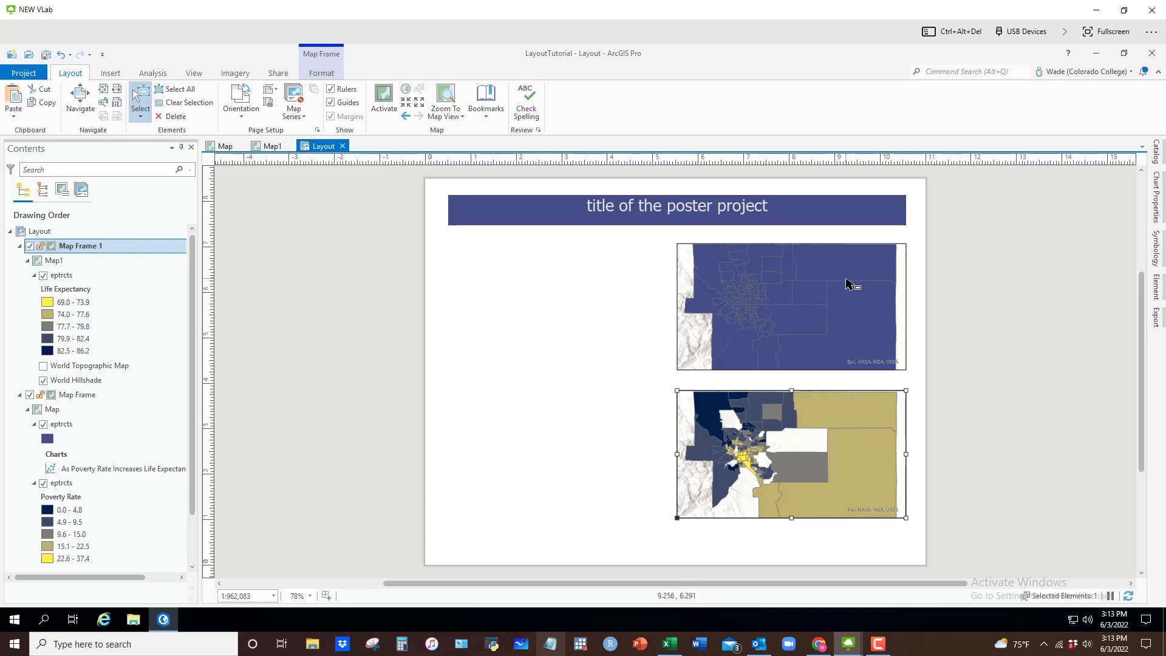
pyautogui.click(553, 401)
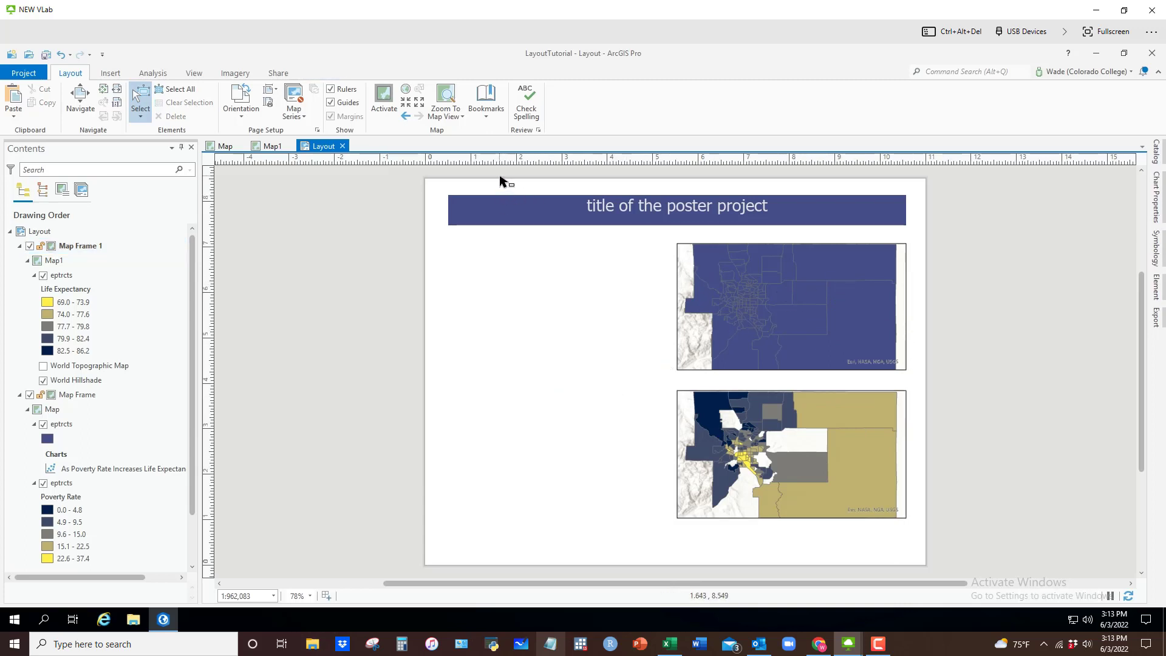
pyautogui.click(111, 74)
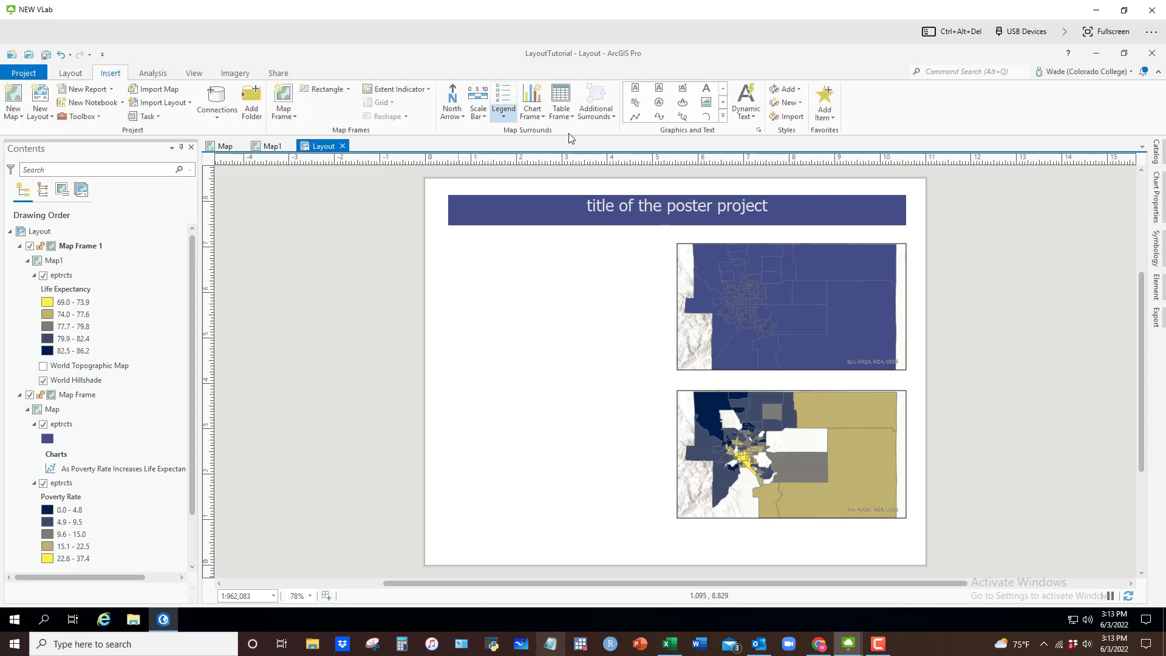
pyautogui.click(534, 115)
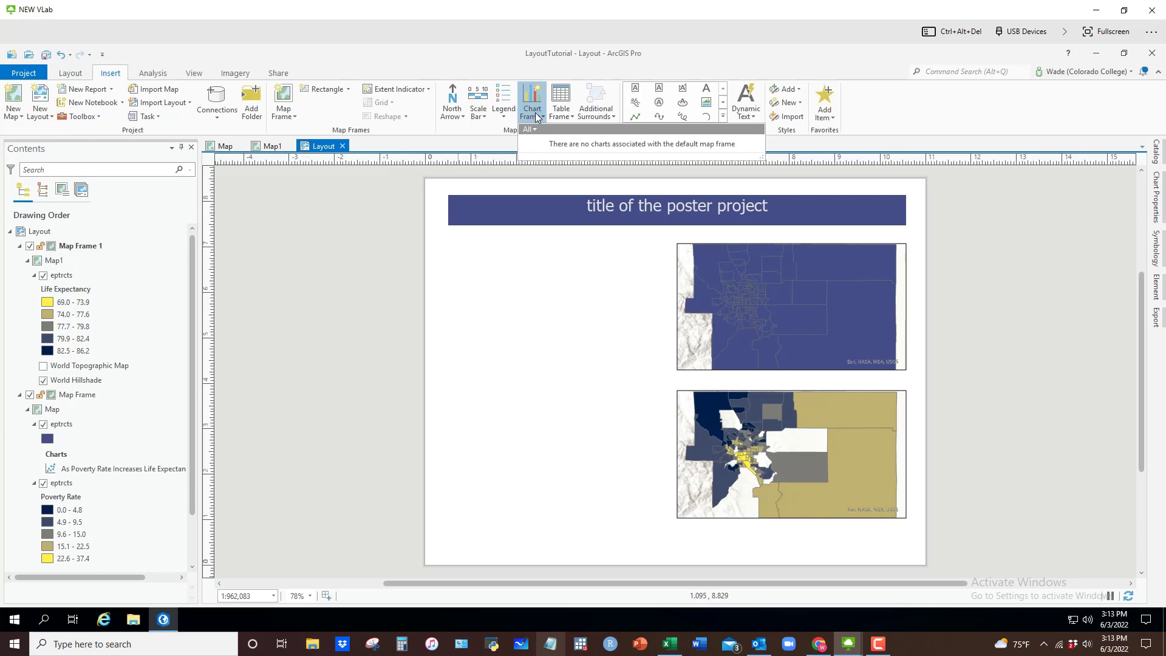
pyautogui.click(223, 146)
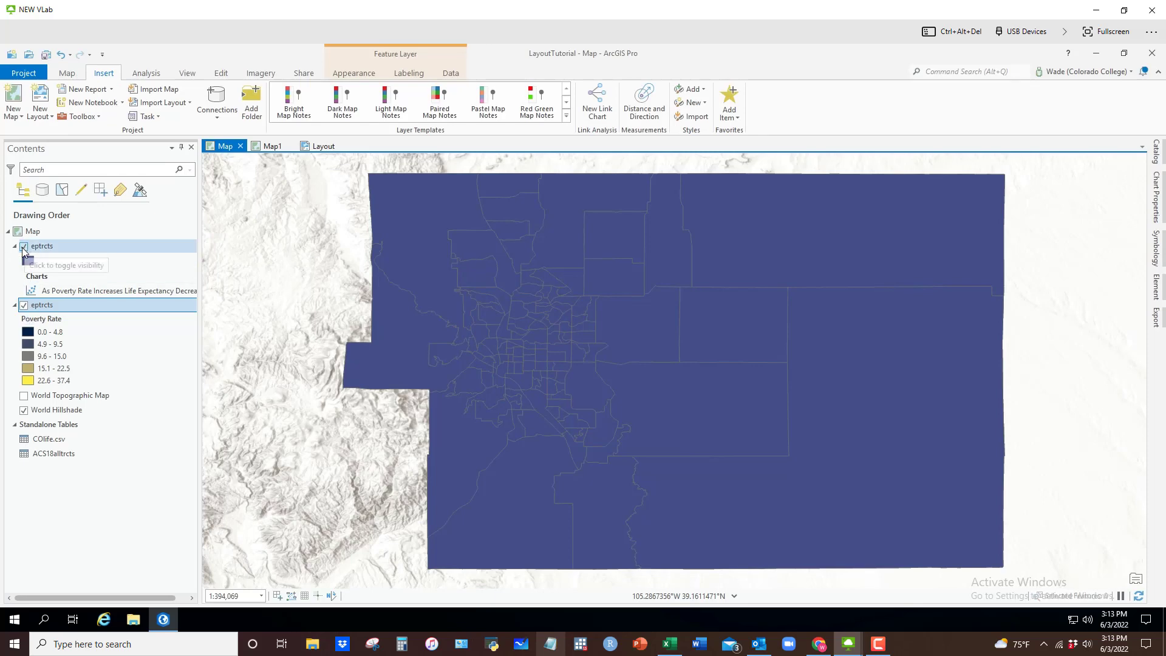
pyautogui.click(24, 247)
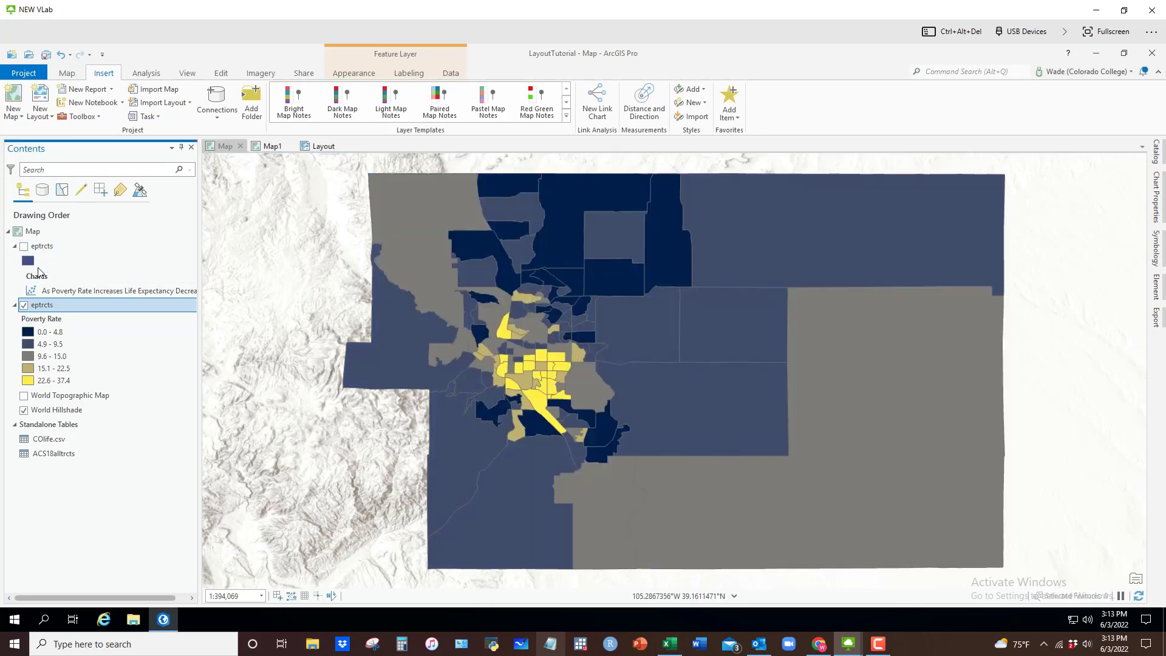
pyautogui.click(25, 247)
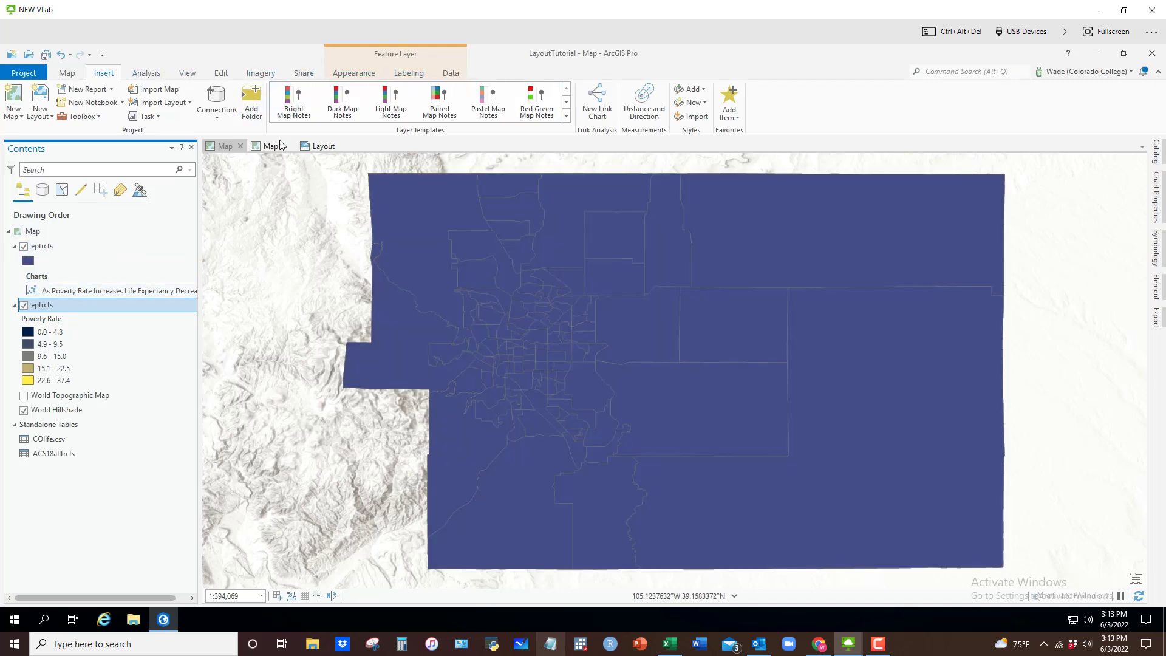
pyautogui.click(337, 146)
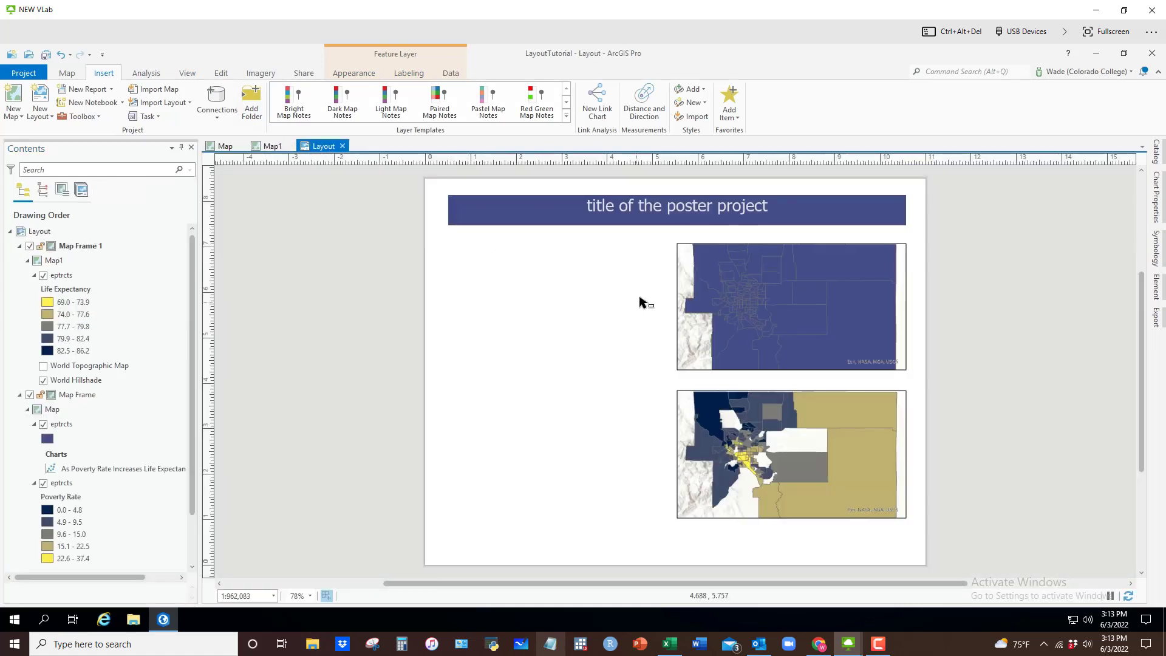
pyautogui.click(540, 117)
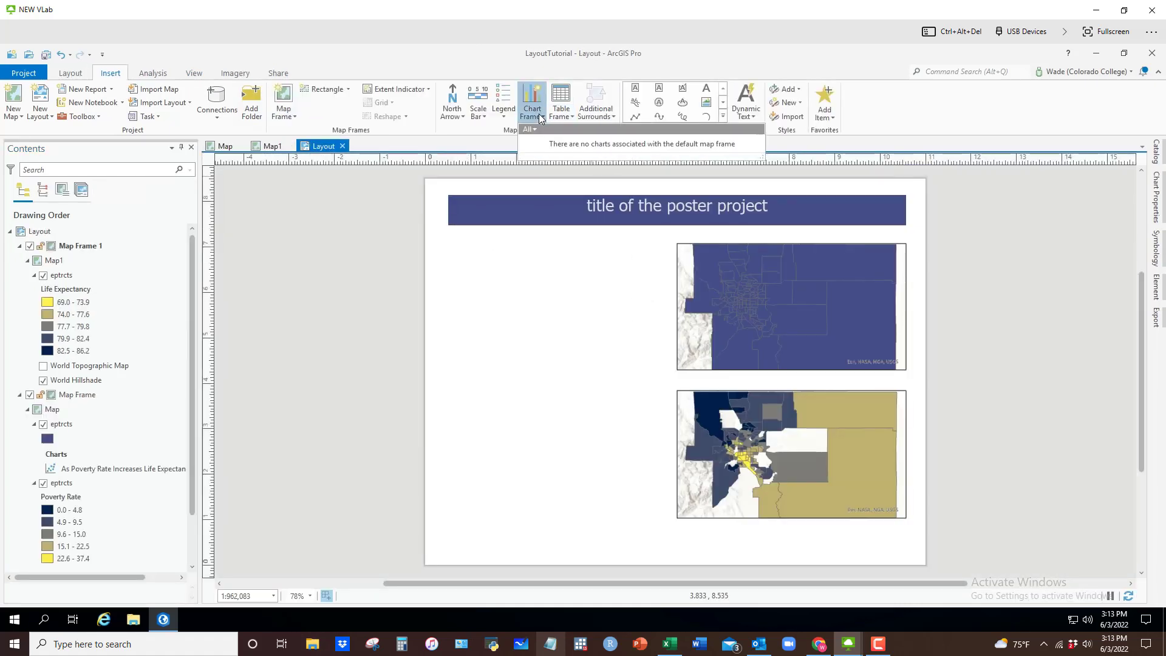
pyautogui.click(625, 365)
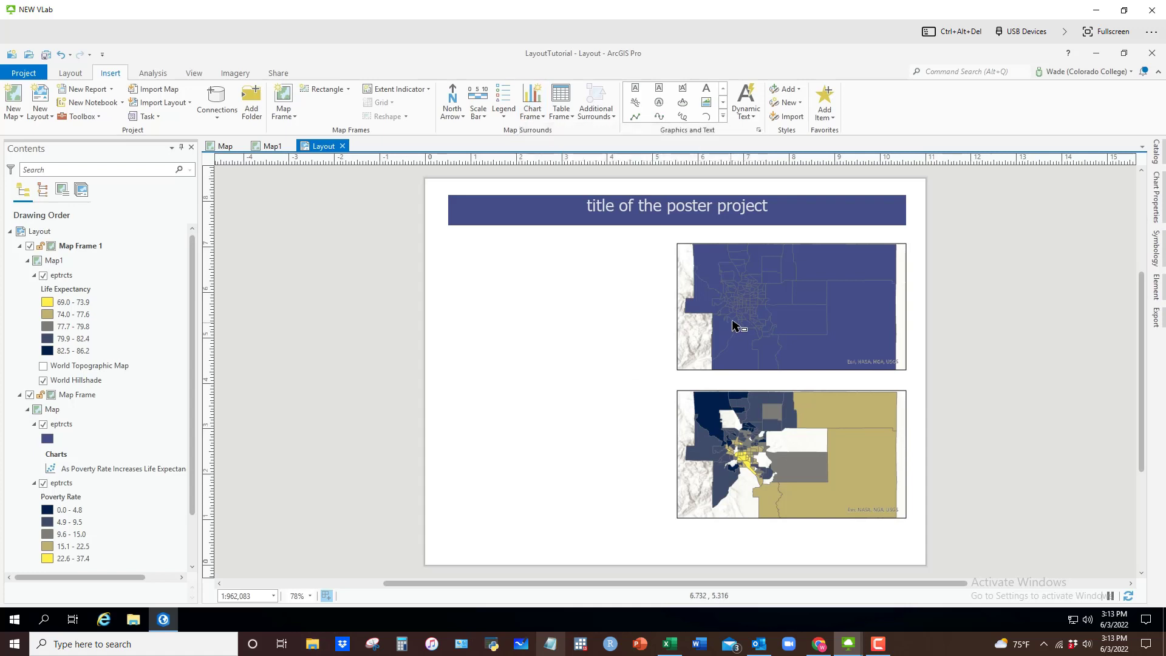
pyautogui.click(737, 326)
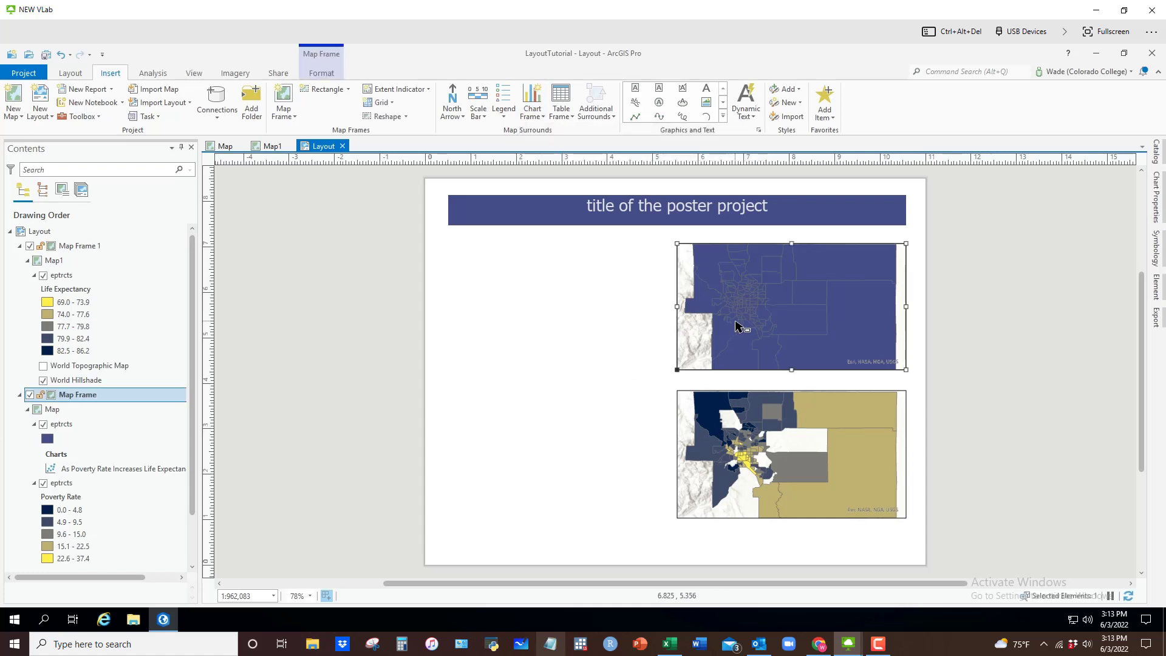
# Insert a chart frame of poverty rate vs life expectancy left of the lower map frame.
pyautogui.click(532, 115)
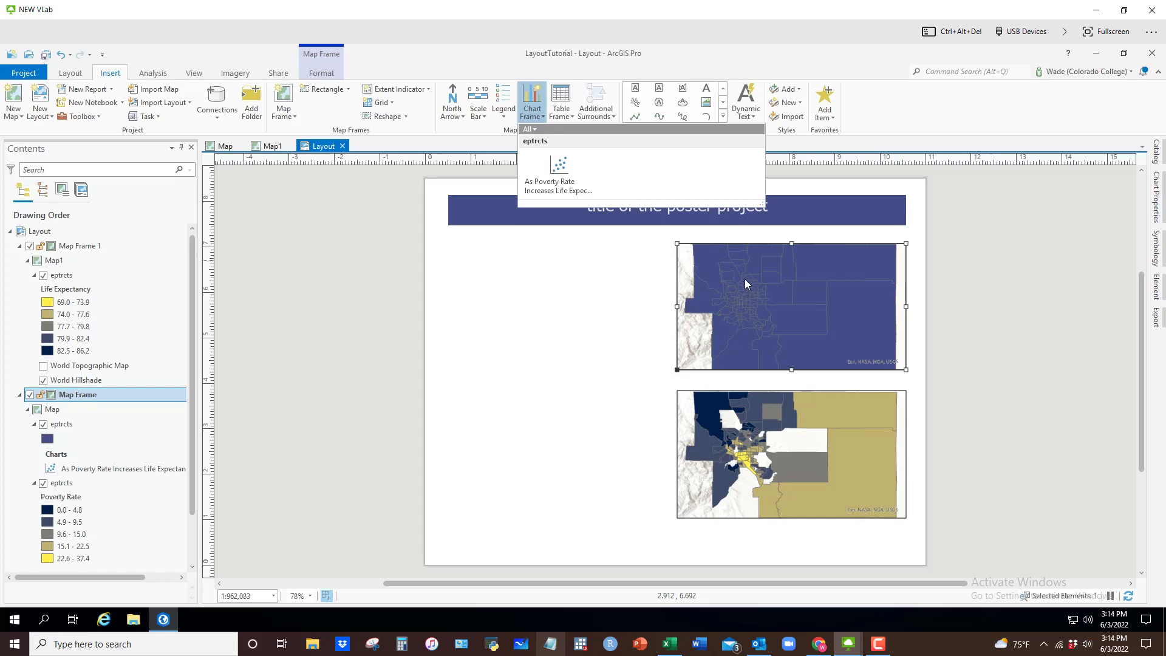
pyautogui.click(556, 171)
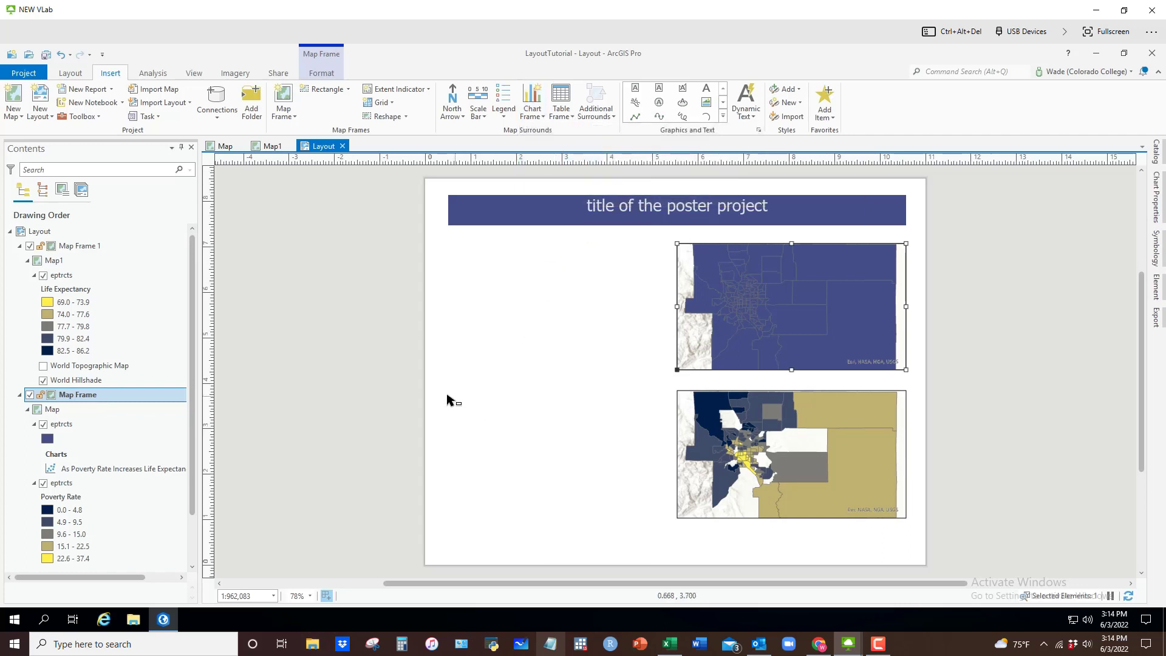
pyautogui.moveTo(448, 391); pyautogui.dragTo(674, 518)
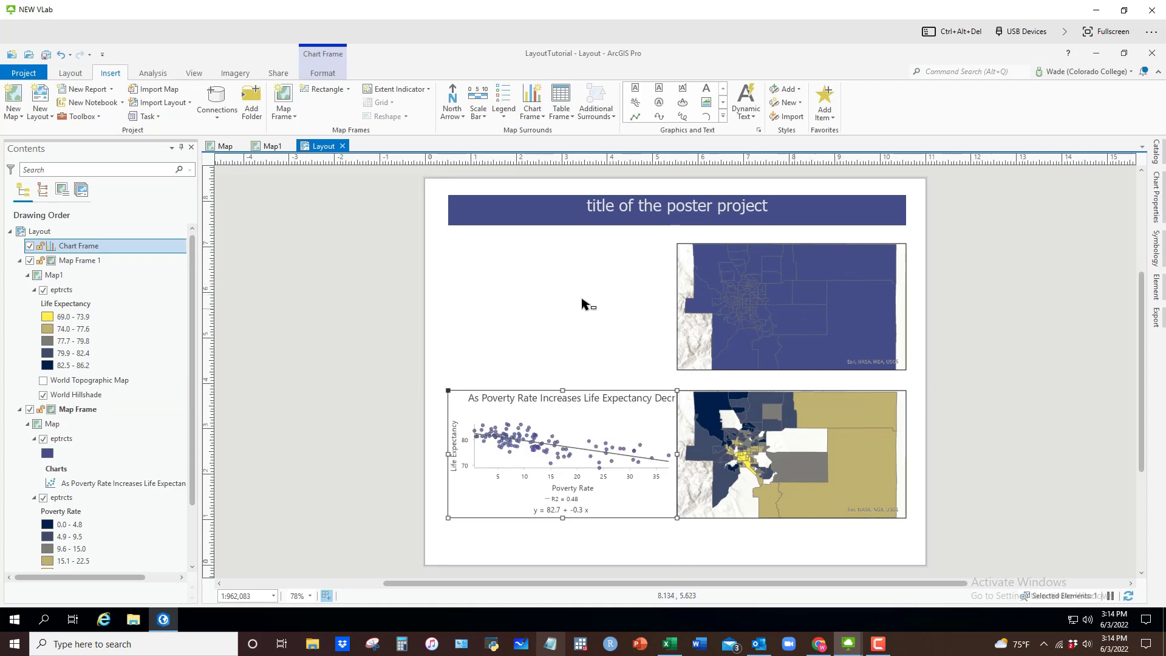
pyautogui.click(549, 300)
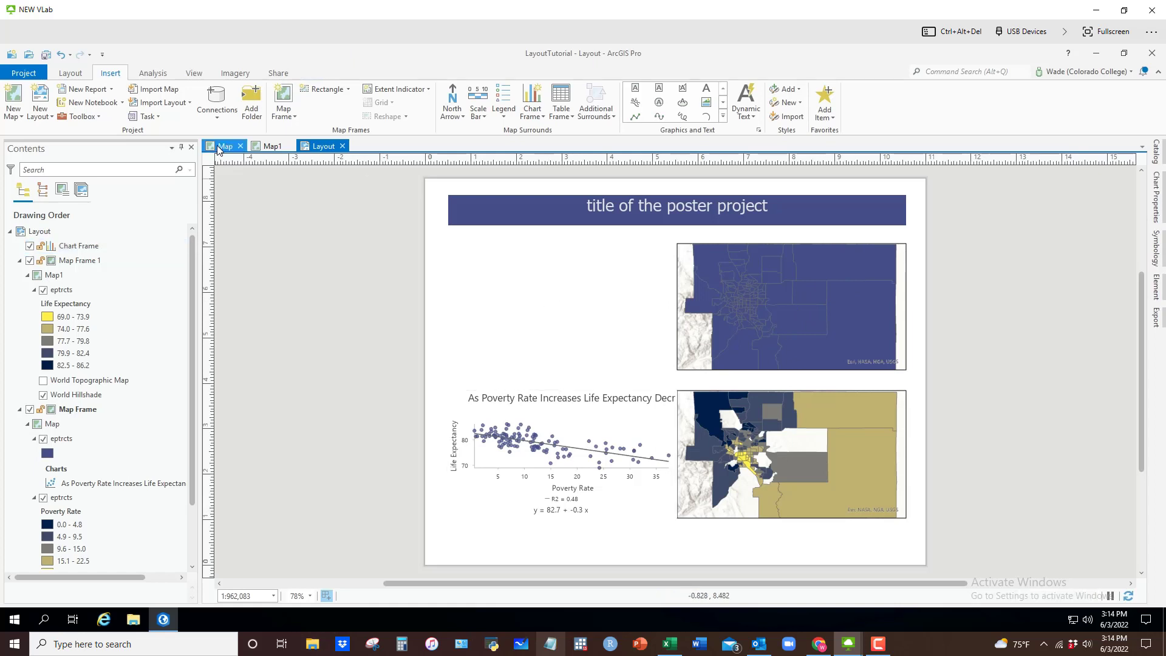
# Set the top eptrcts layer's fill to No color in the Map view.
pyautogui.click(220, 147)
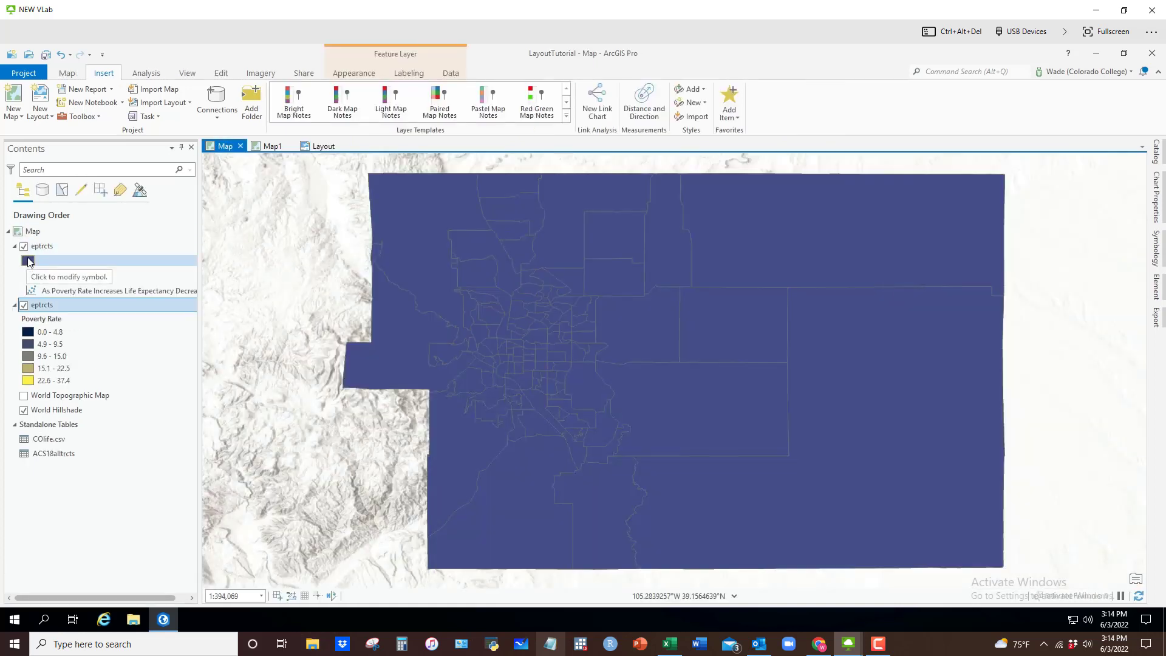
pyautogui.rightClick(28, 261)
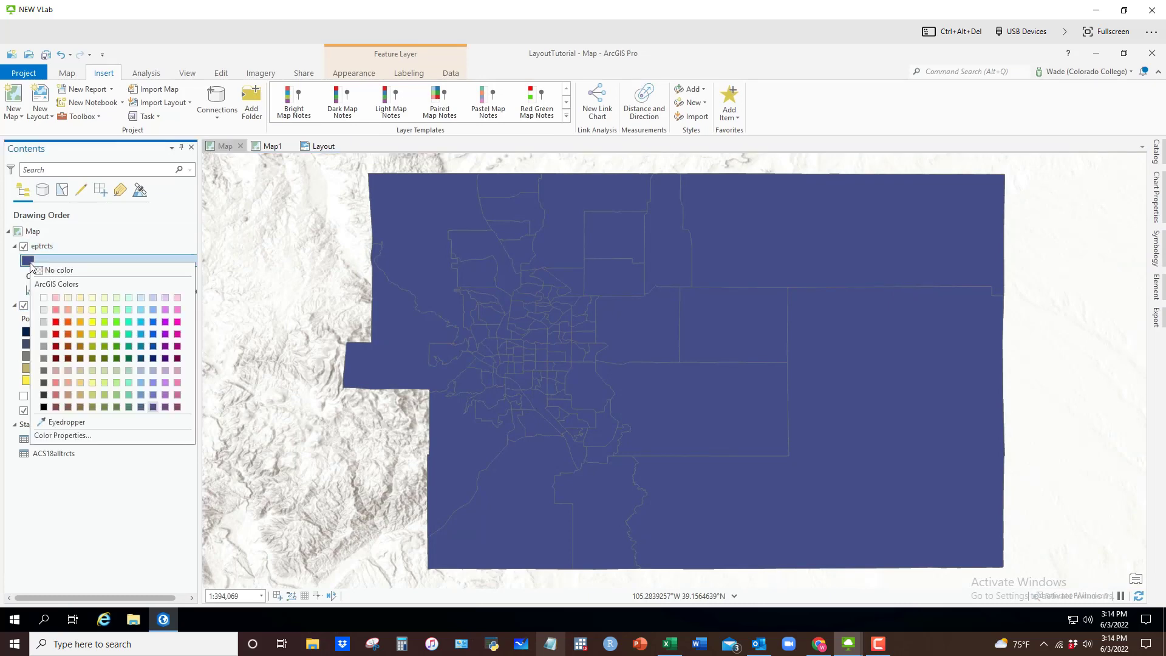
pyautogui.click(50, 272)
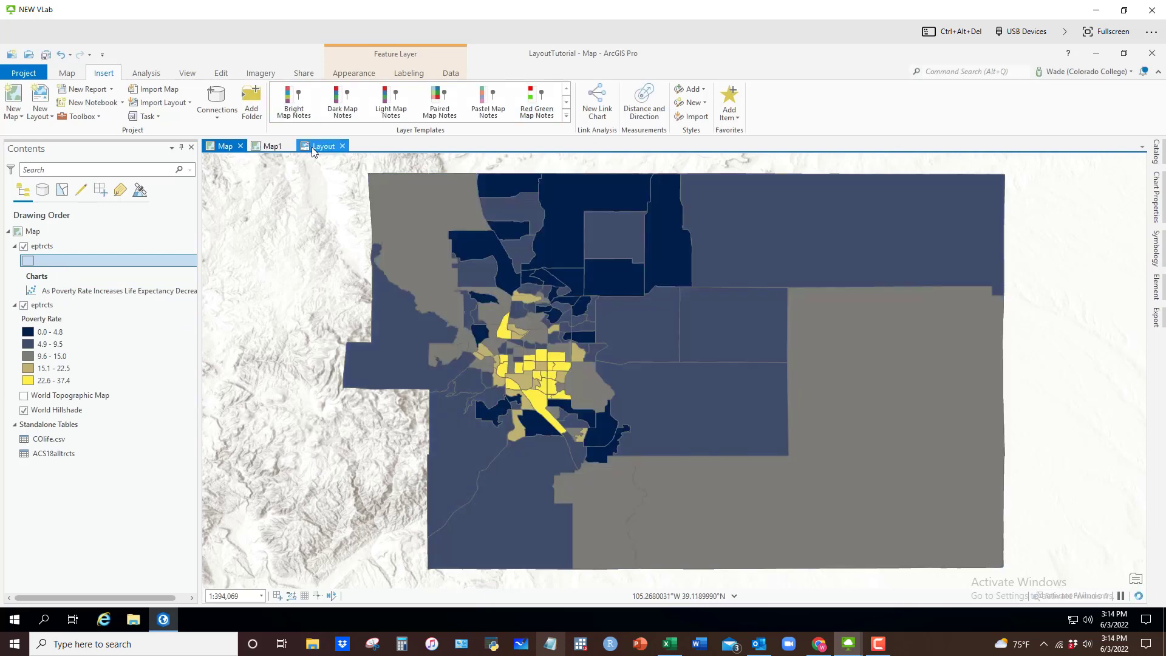
# Enlarge the chart frame on the poster by dragging its corner handle.
pyautogui.click(312, 147)
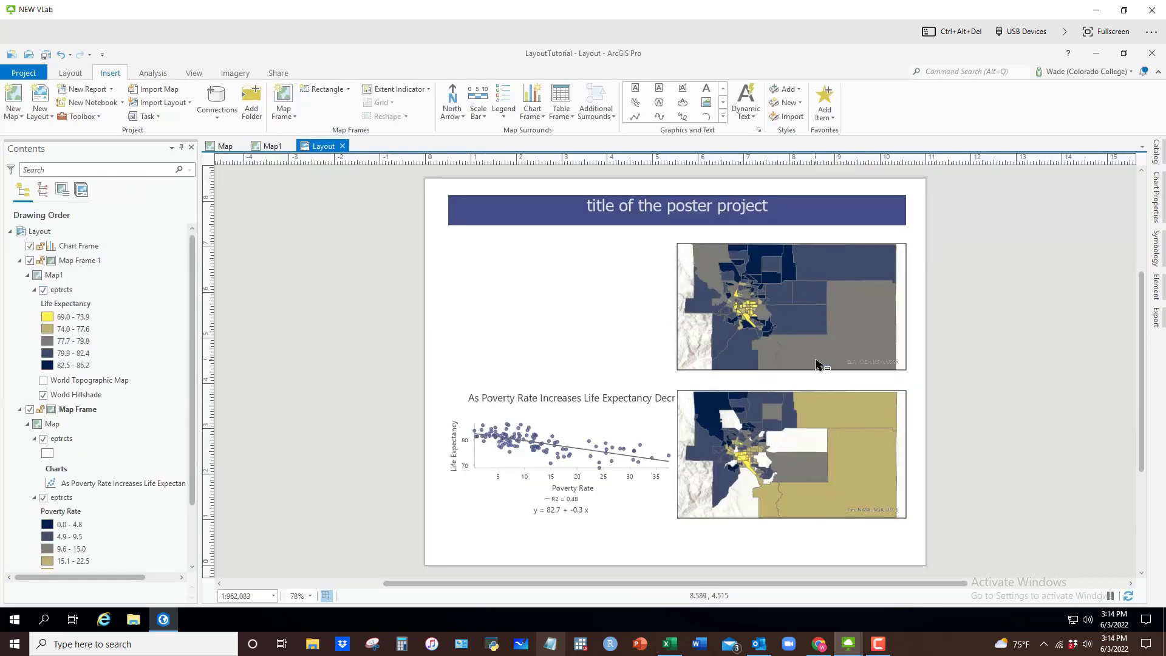
pyautogui.click(539, 448)
pyautogui.moveTo(678, 394); pyautogui.dragTo(653, 406)
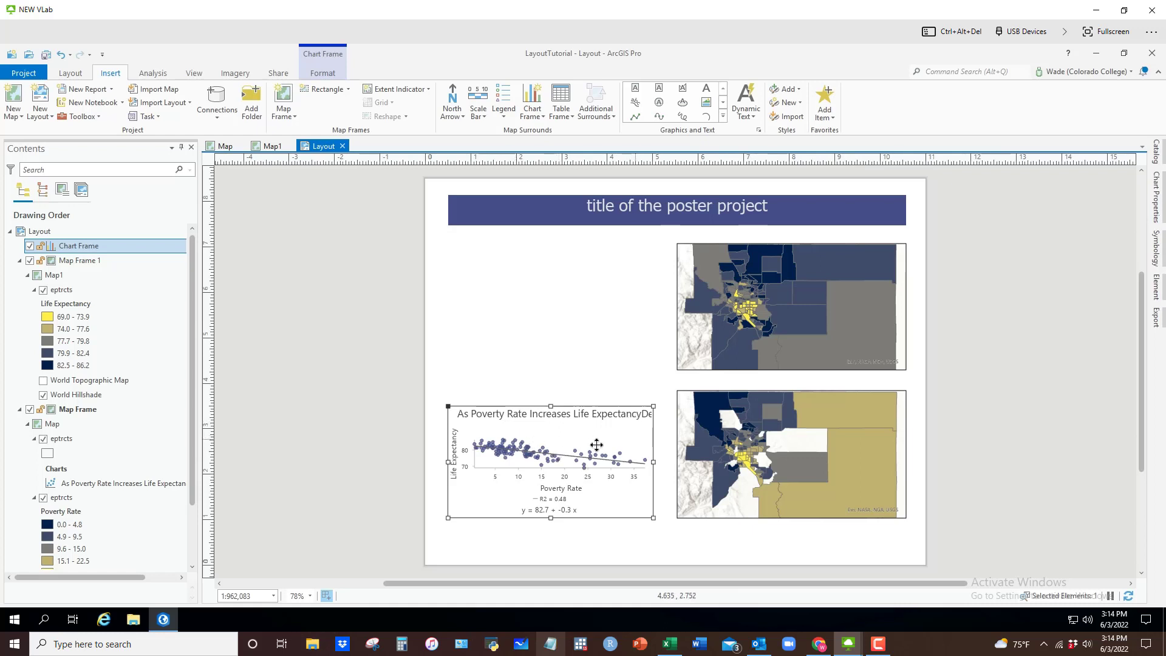
pyautogui.moveTo(653, 406); pyautogui.dragTo(678, 388)
pyautogui.moveTo(676, 389); pyautogui.dragTo(667, 390)
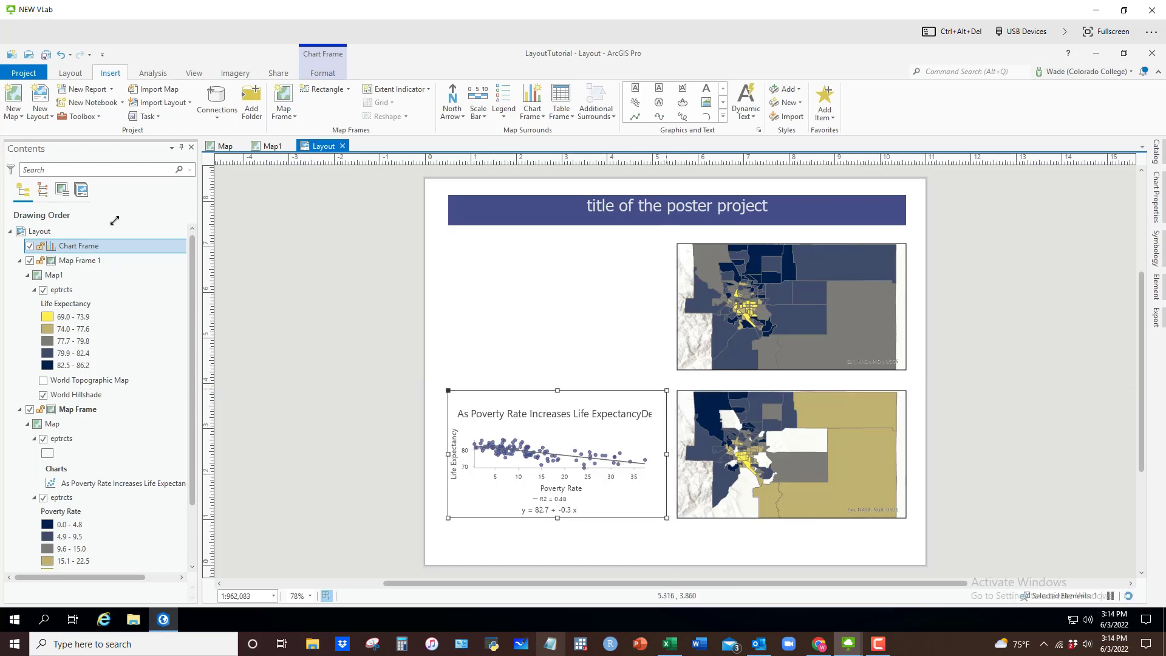
pyautogui.click(225, 145)
pyautogui.click(70, 290)
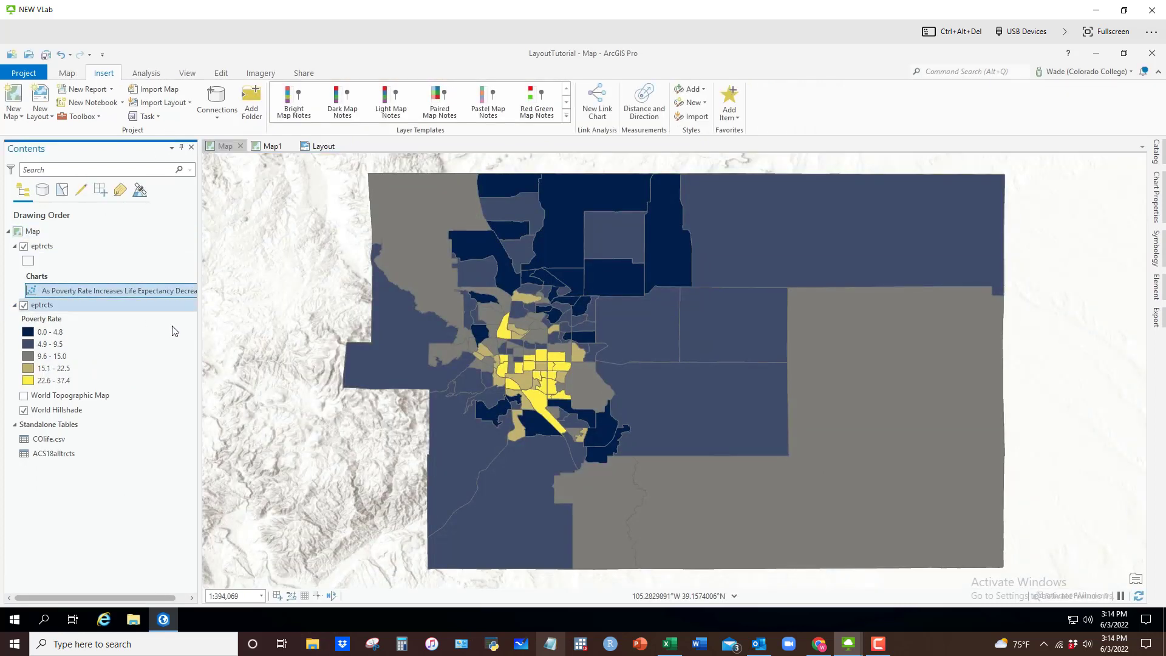
# In Chart Properties Format, set the Chart Title font size to 12 pt.
pyautogui.click(1162, 200)
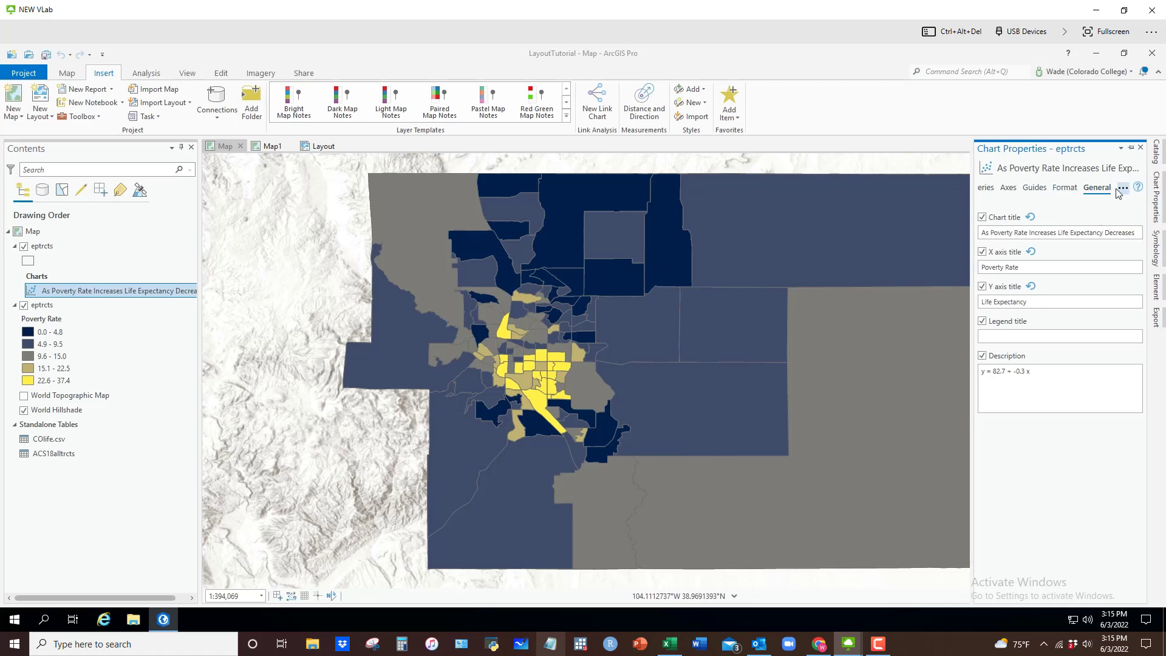
pyautogui.click(1066, 190)
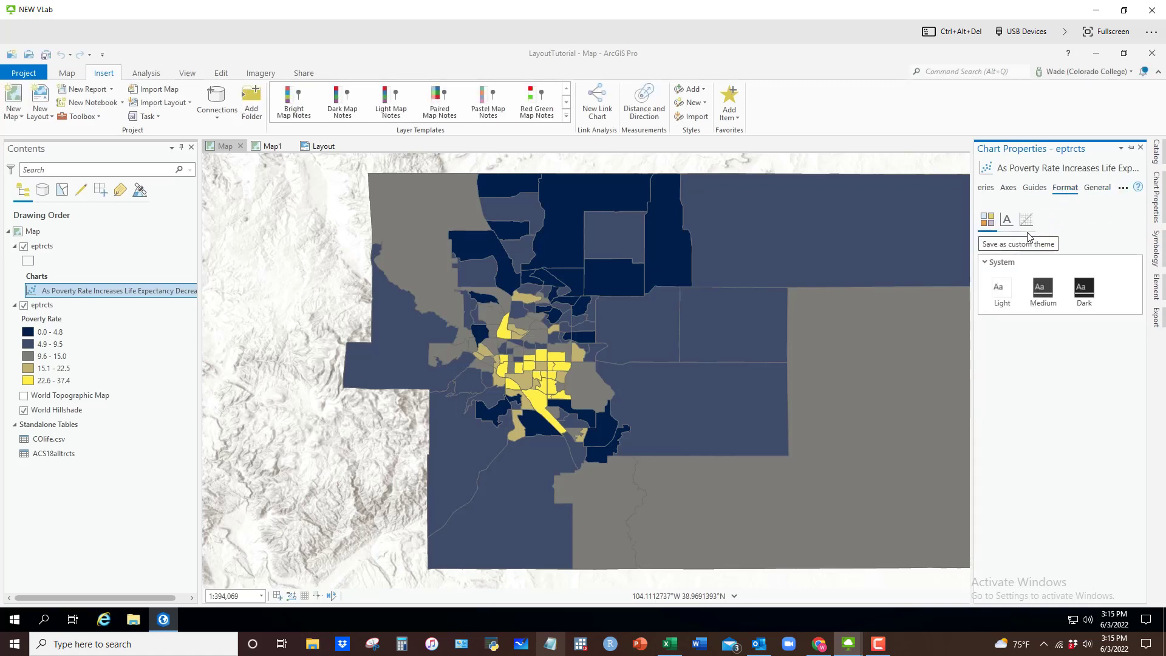
pyautogui.click(1006, 221)
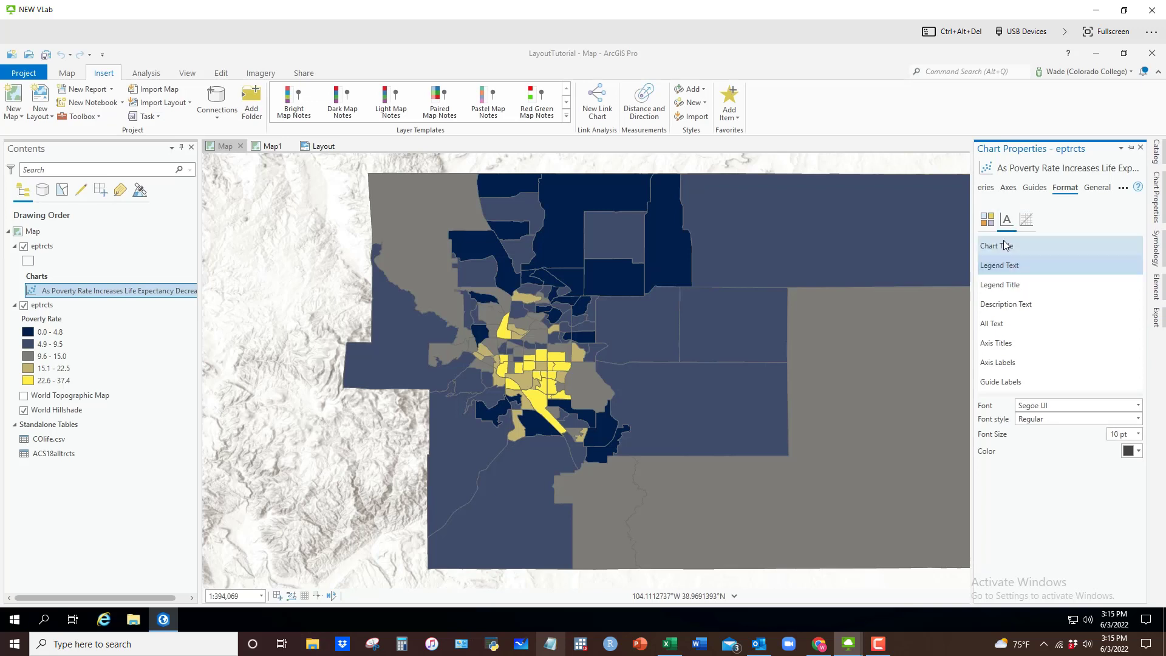
pyautogui.click(1005, 245)
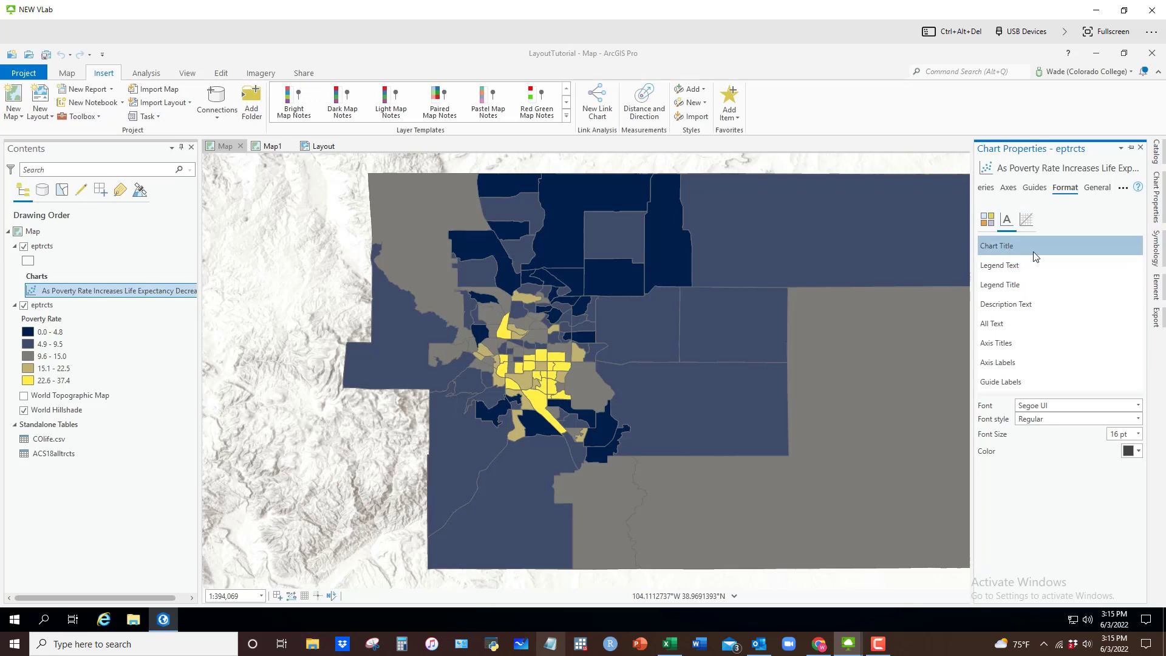
pyautogui.click(1140, 434)
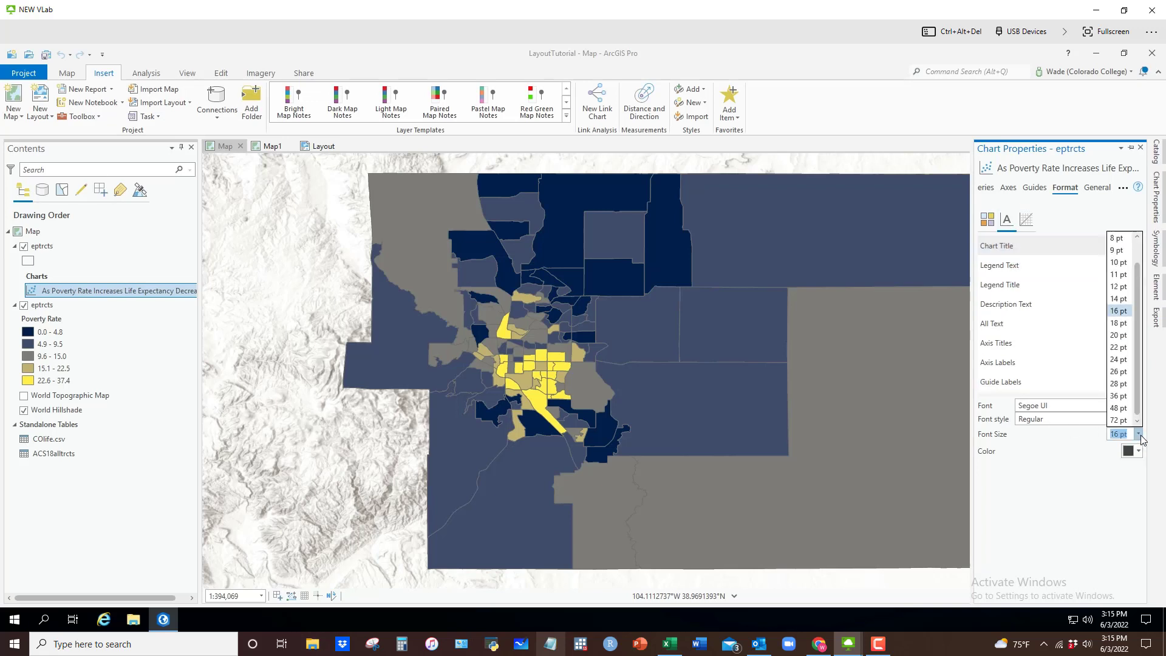
pyautogui.click(1121, 287)
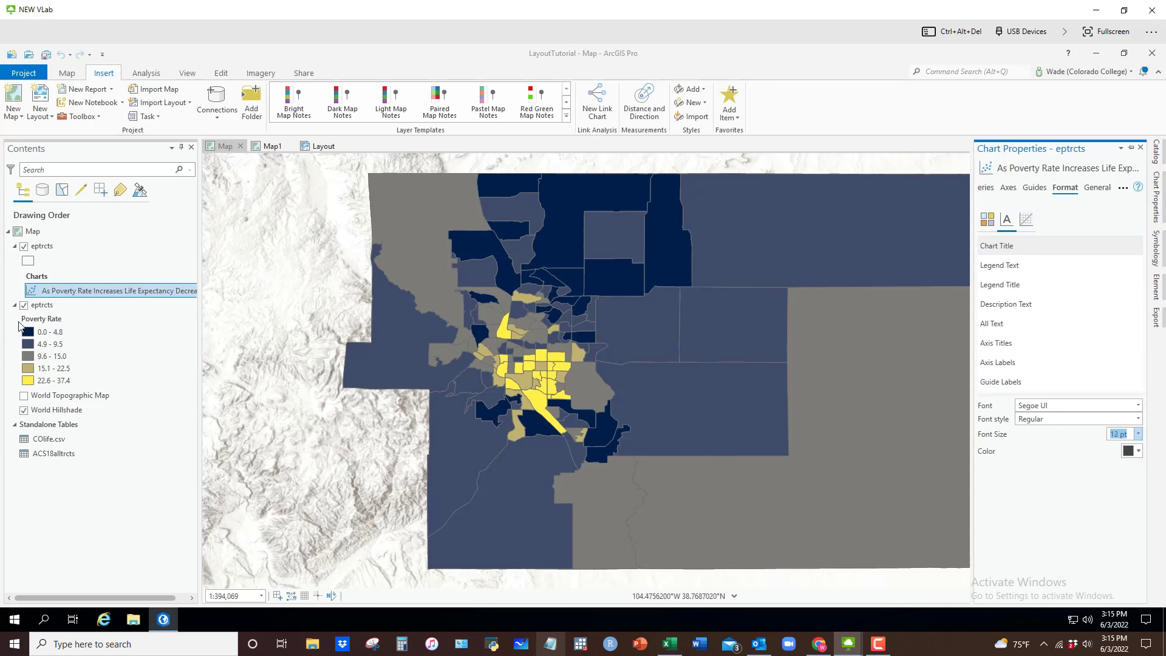
pyautogui.click(323, 146)
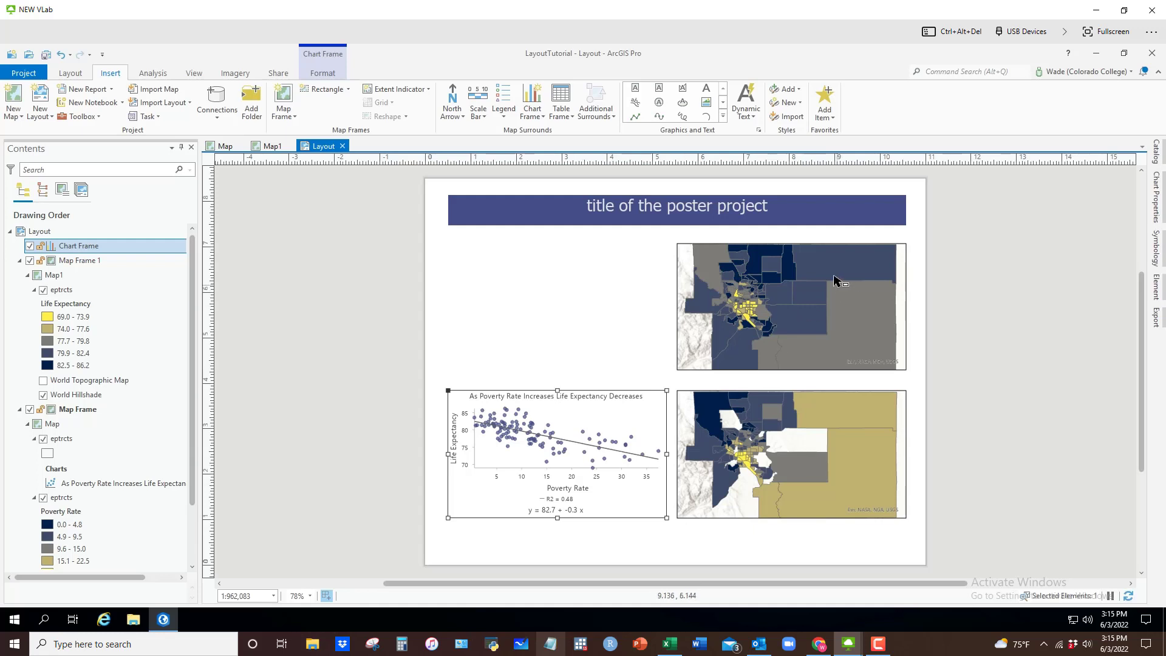
# Style the scatter chart frame's border in grey and apply it.
pyautogui.click(600, 343)
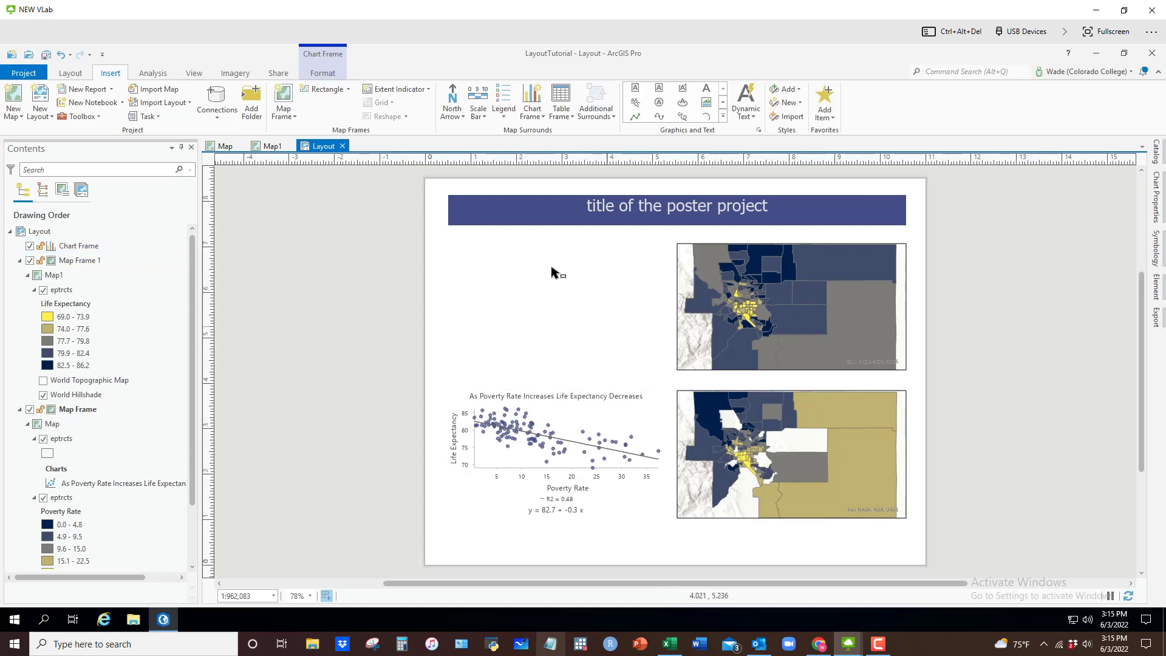
pyautogui.click(580, 429)
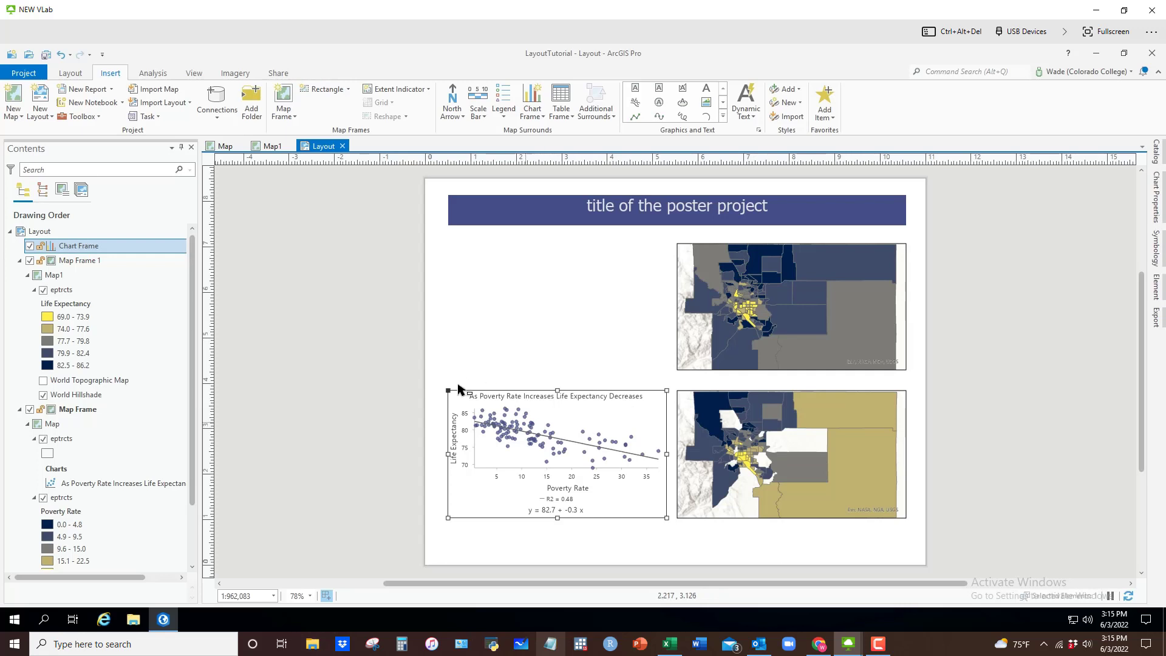
pyautogui.rightClick(607, 429)
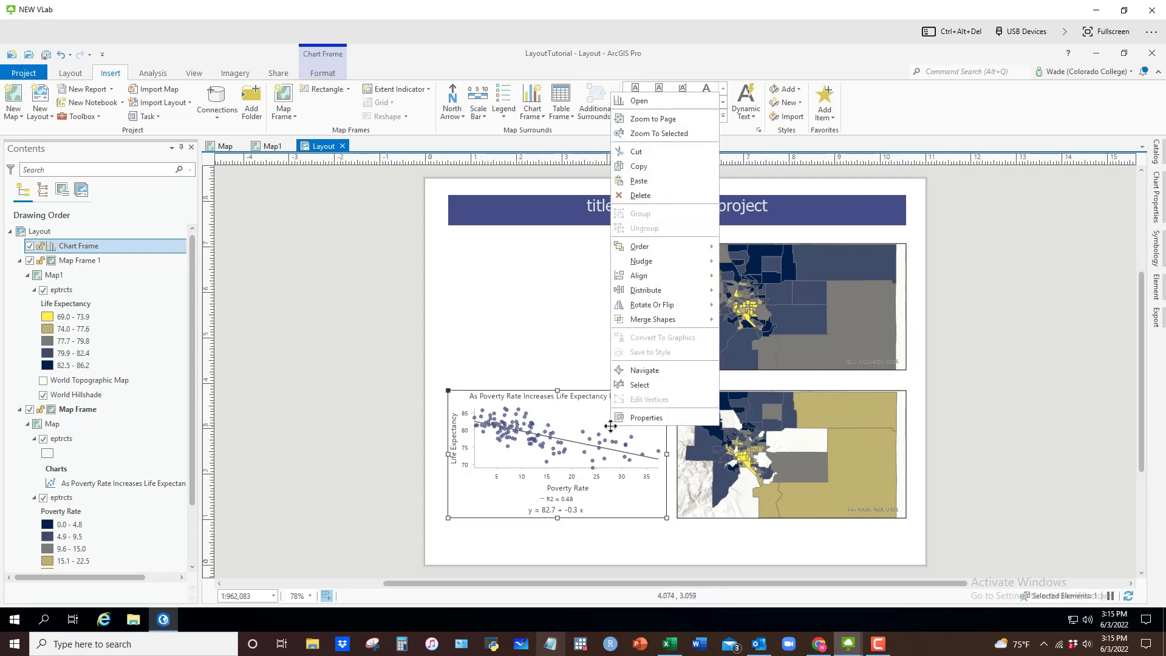
pyautogui.click(646, 417)
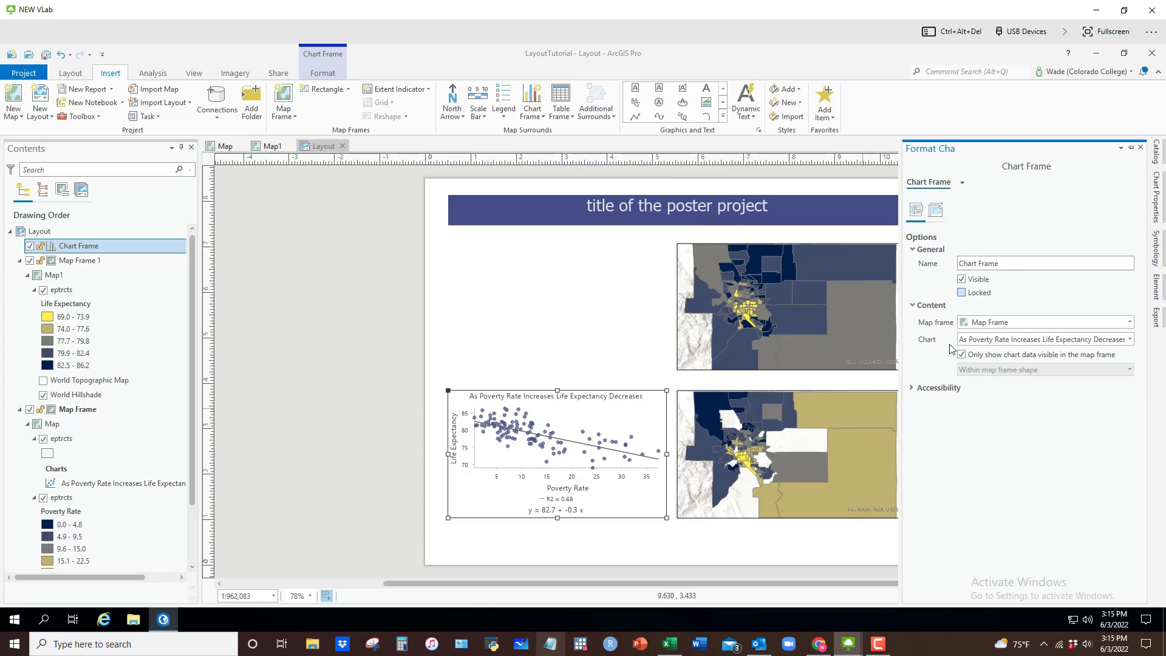
pyautogui.click(935, 210)
pyautogui.click(916, 210)
pyautogui.click(962, 183)
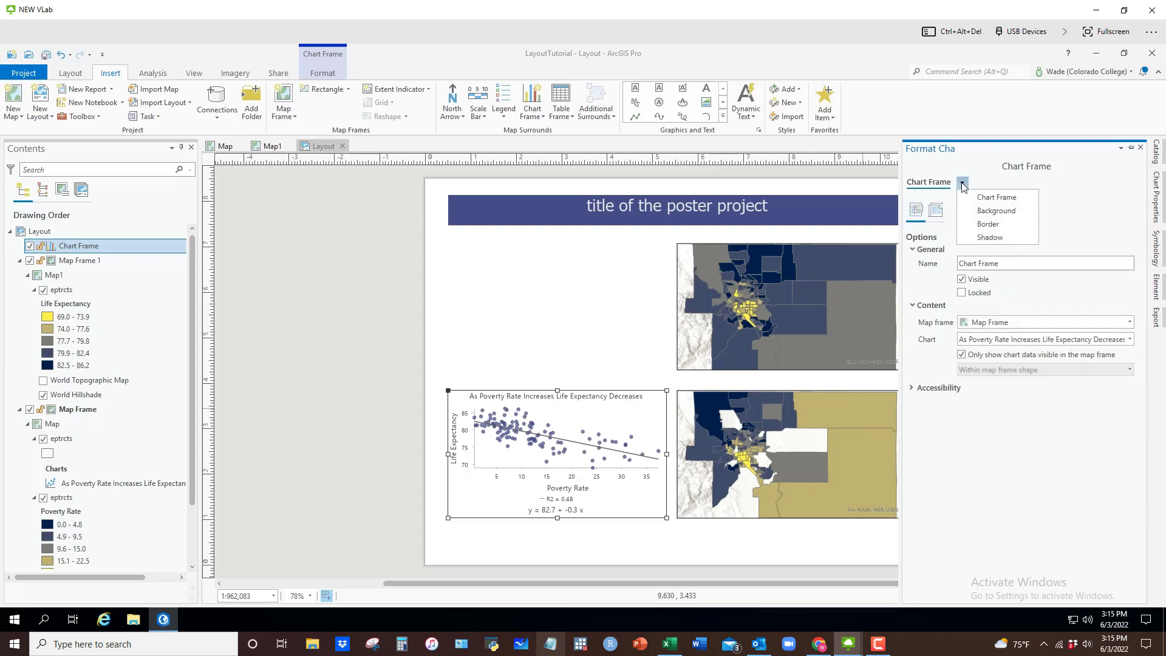
pyautogui.click(990, 224)
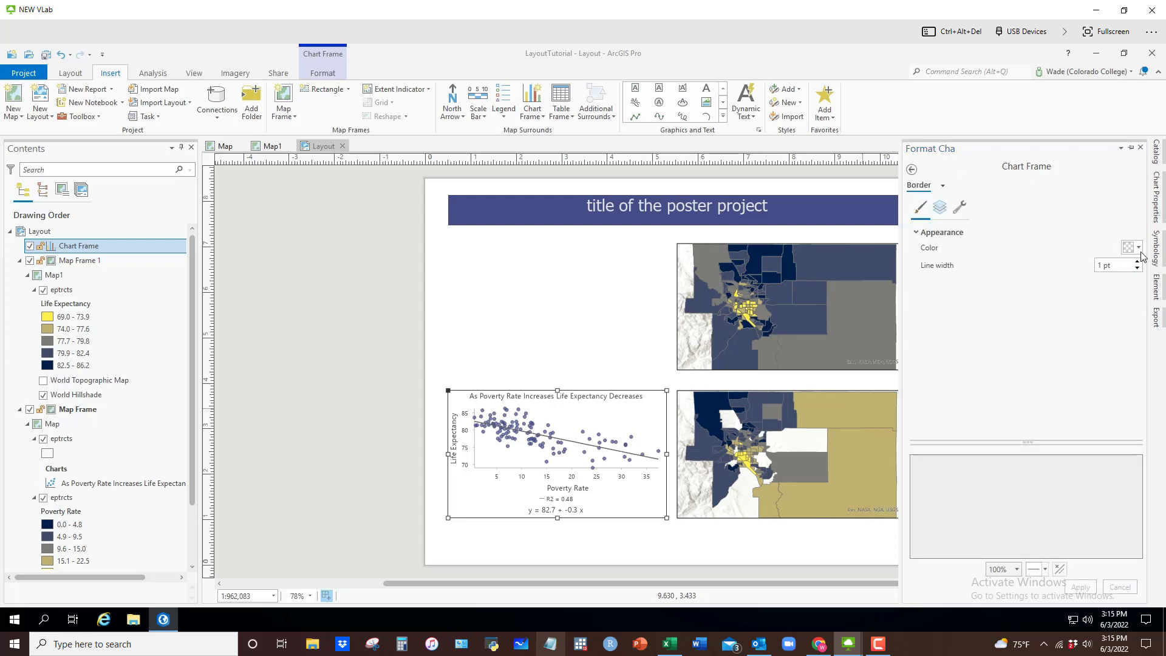
pyautogui.click(1139, 248)
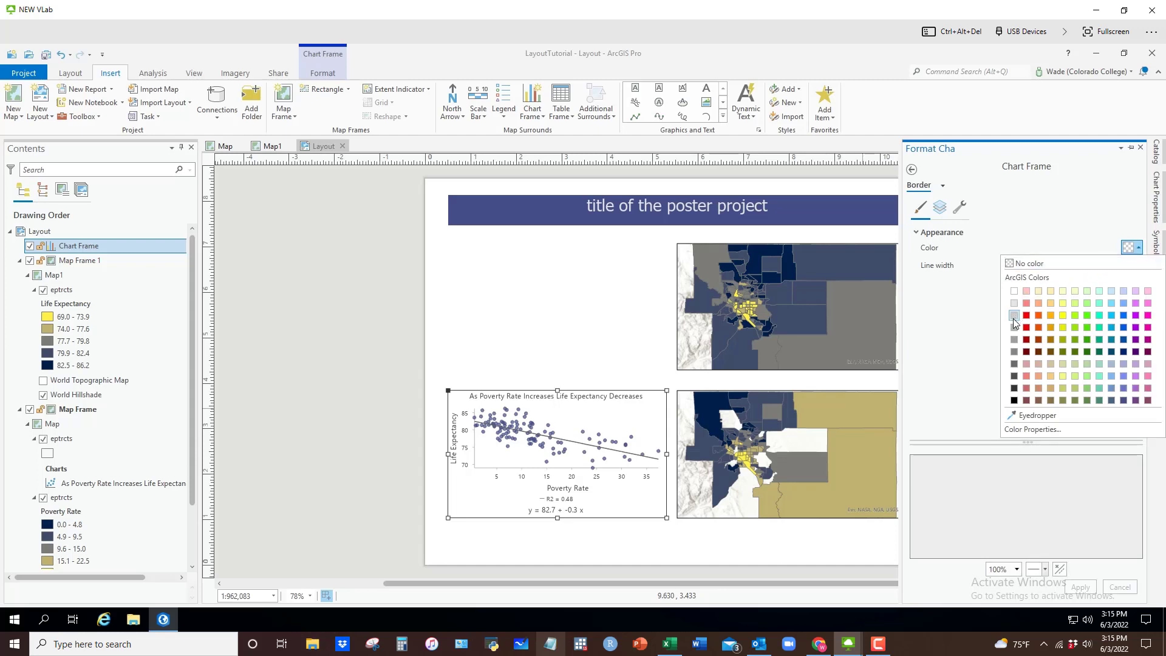
pyautogui.click(1015, 351)
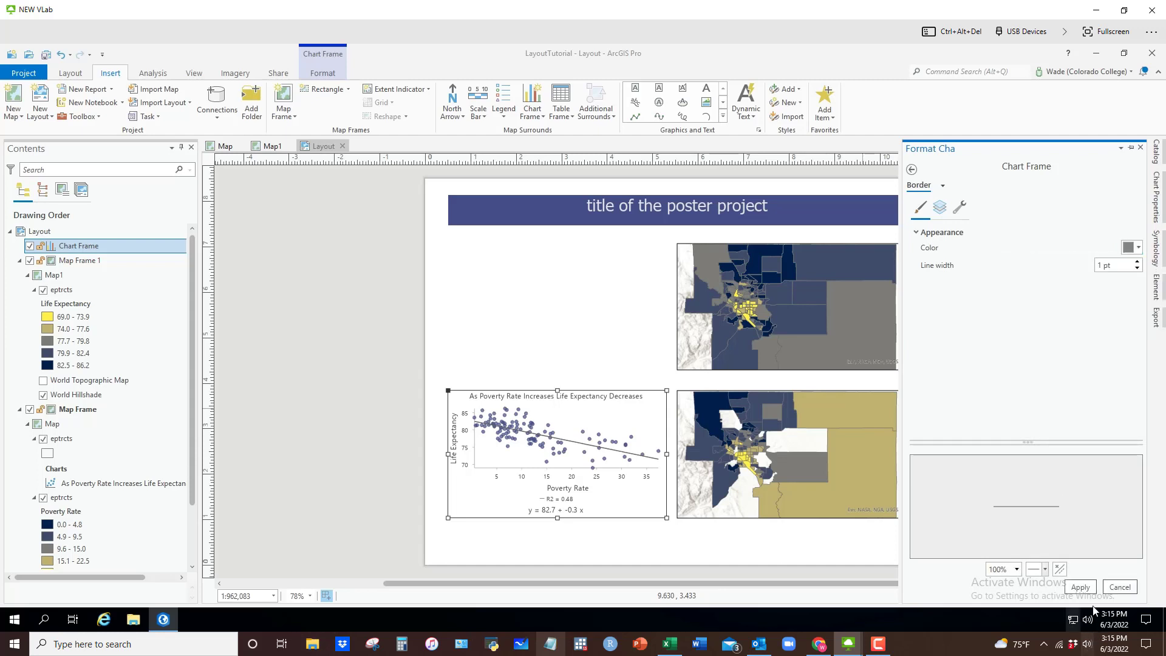
pyautogui.click(1087, 588)
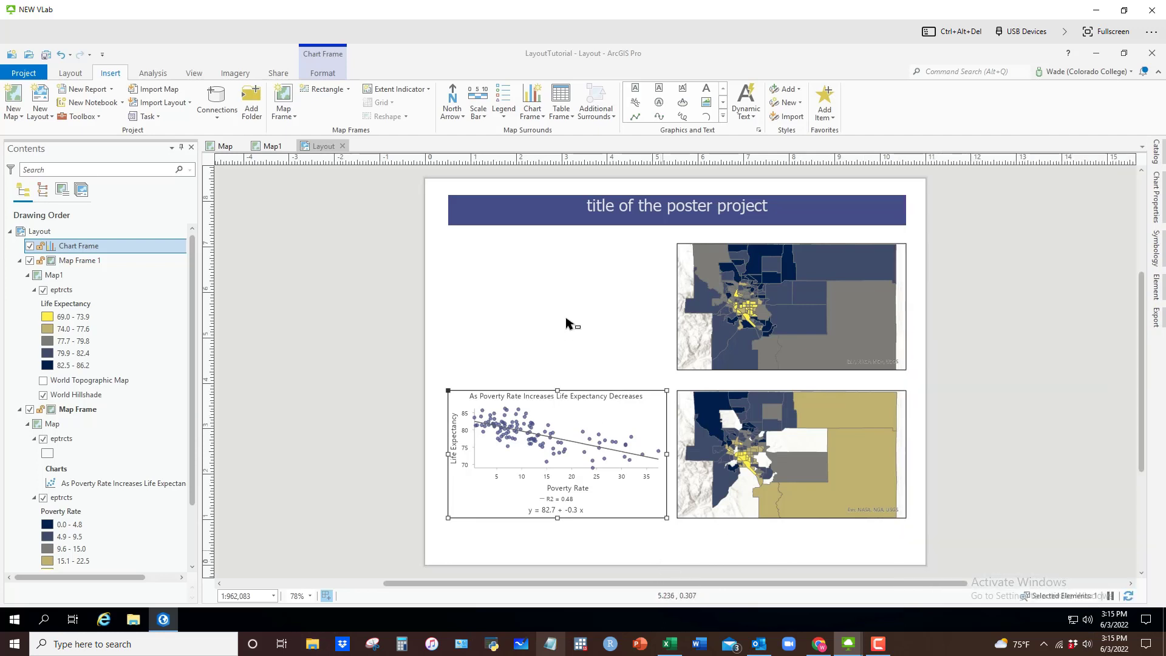
# Insert a legend in the first style on the upper map frame's right side.
pyautogui.click(568, 316)
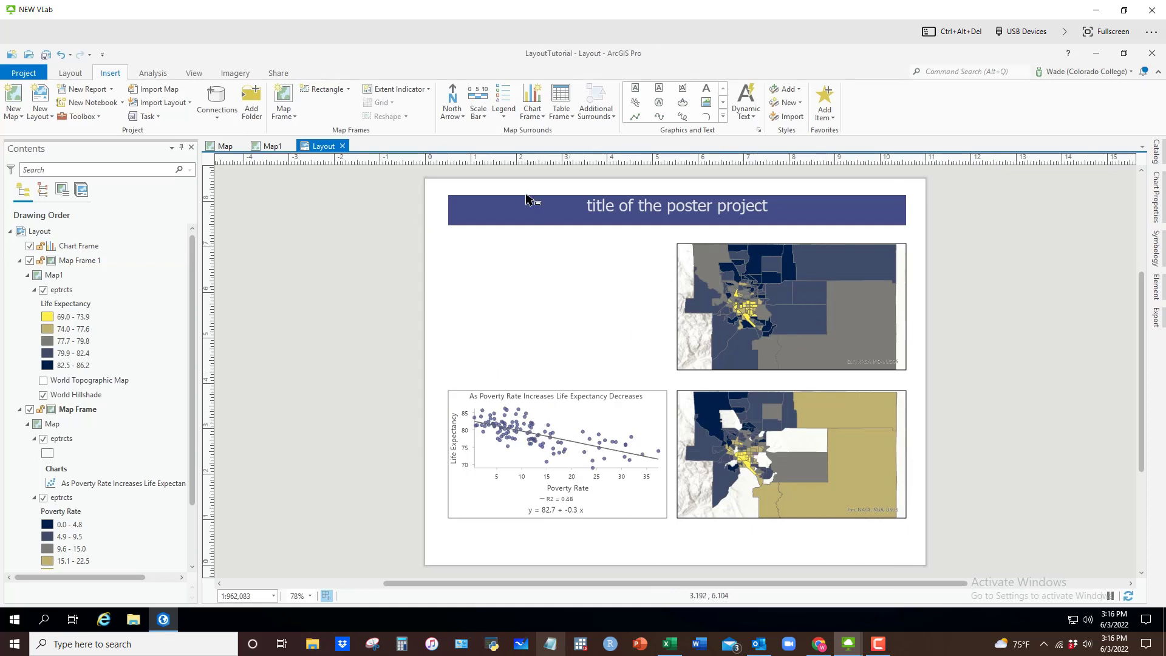
pyautogui.click(717, 259)
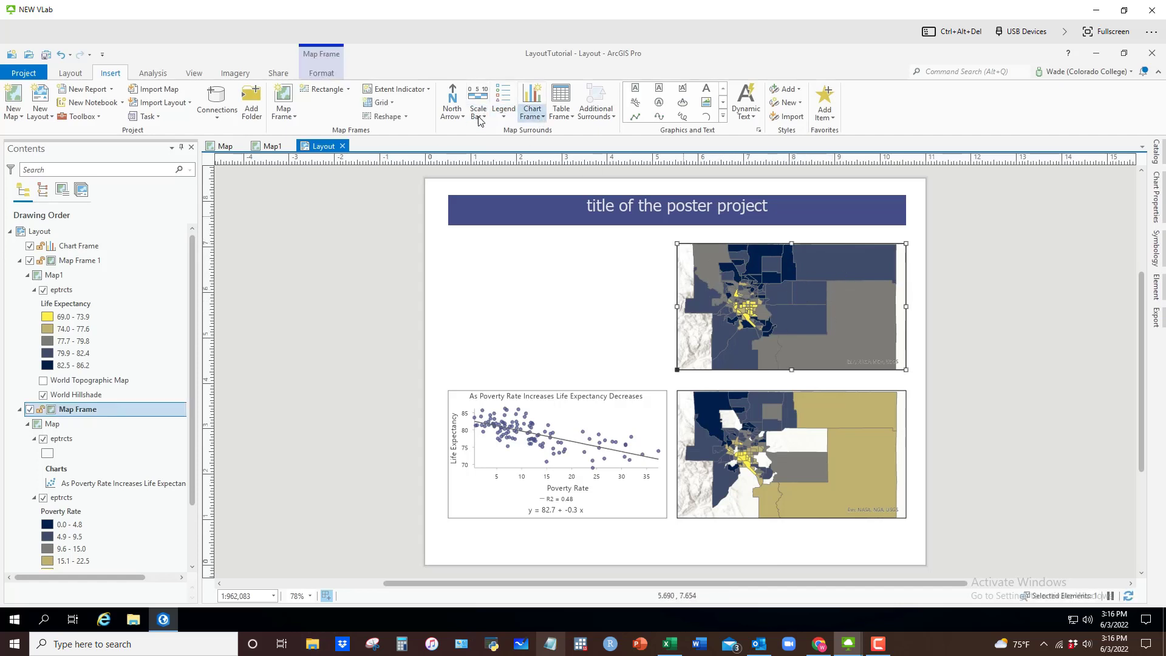
pyautogui.click(504, 113)
pyautogui.click(512, 166)
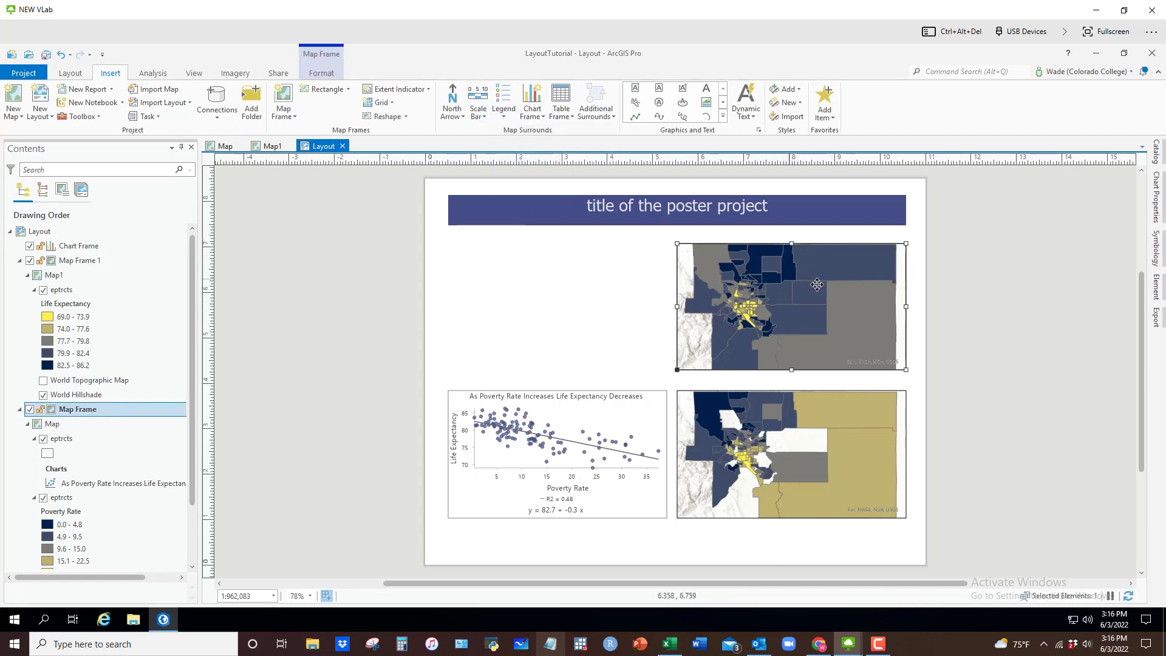
pyautogui.moveTo(865, 337); pyautogui.dragTo(890, 364)
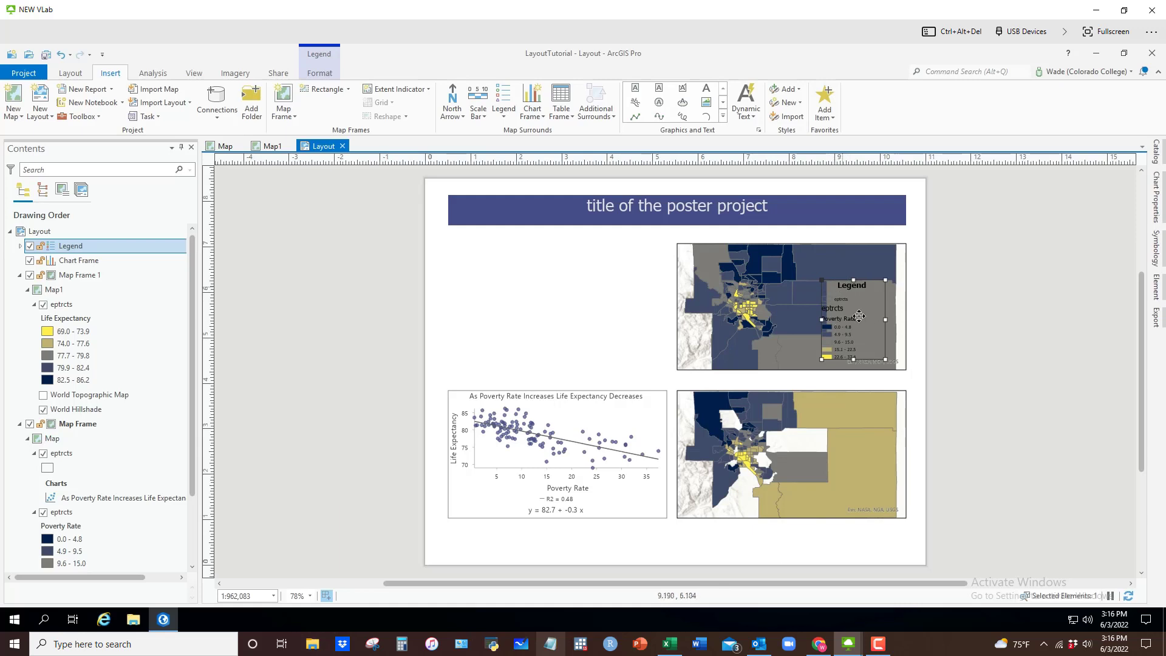
# Hide the legend's 'Legend' title and the eptrcts layer name.
pyautogui.rightClick(852, 306)
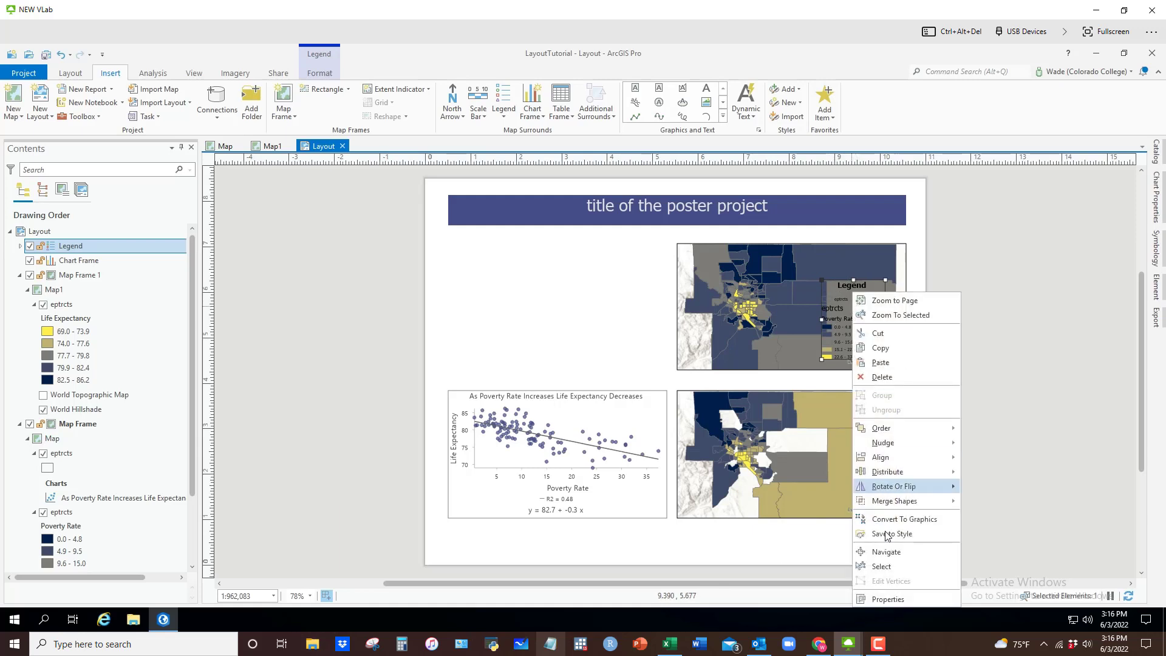
pyautogui.click(882, 600)
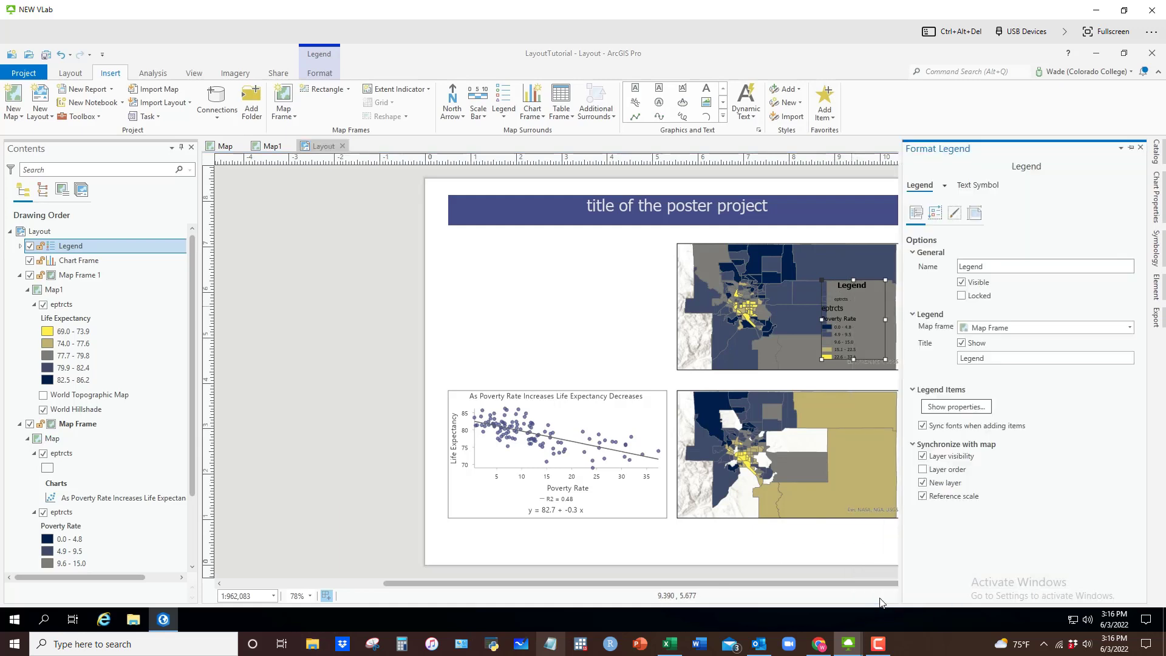
pyautogui.click(961, 344)
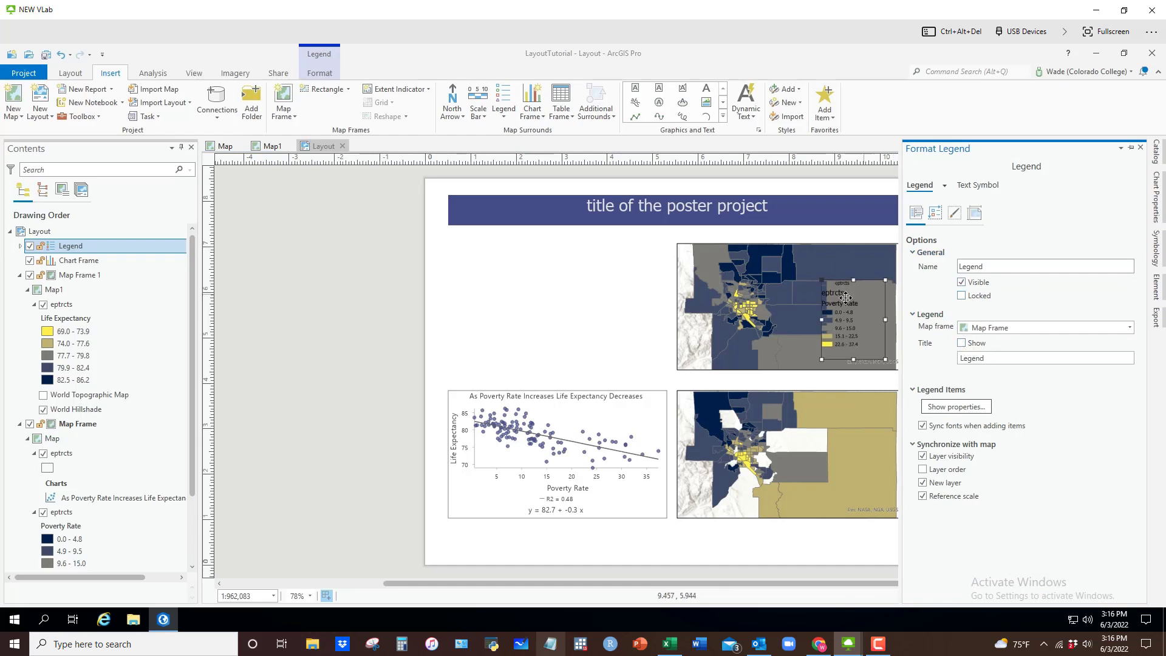
pyautogui.click(956, 408)
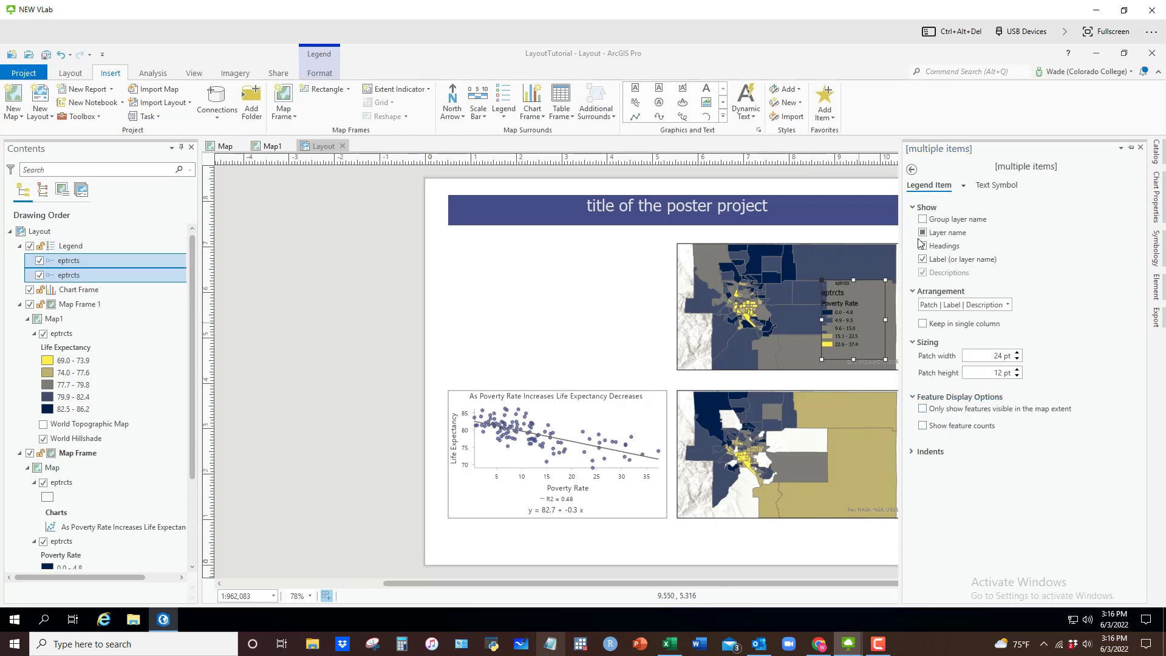
pyautogui.click(923, 234)
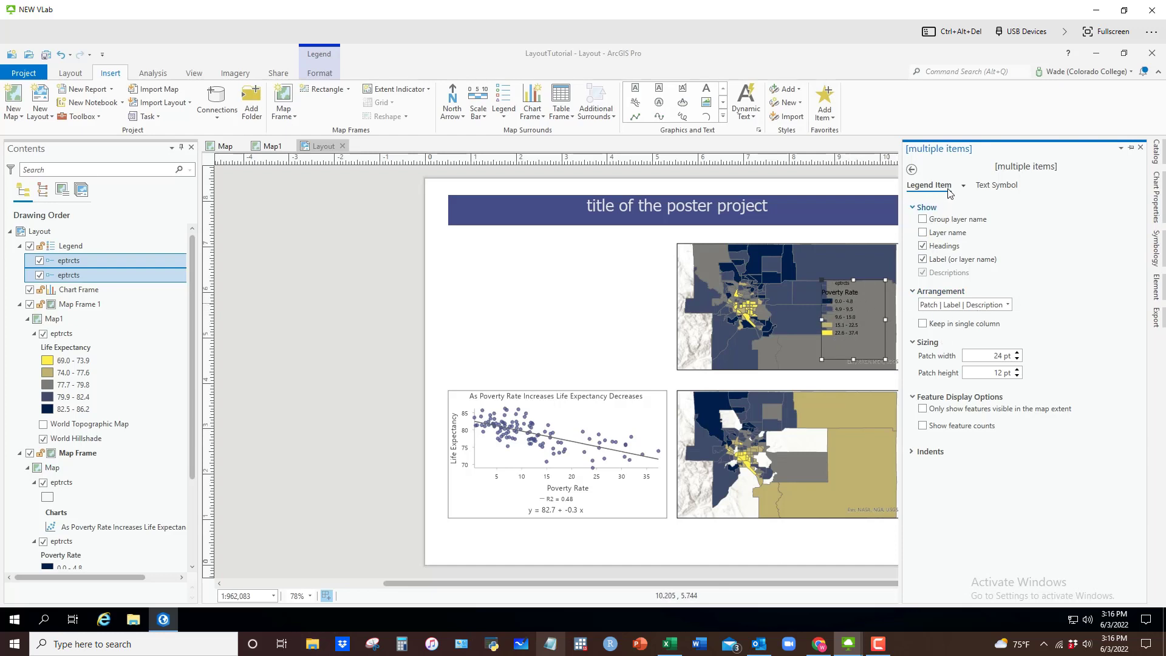
pyautogui.click(913, 170)
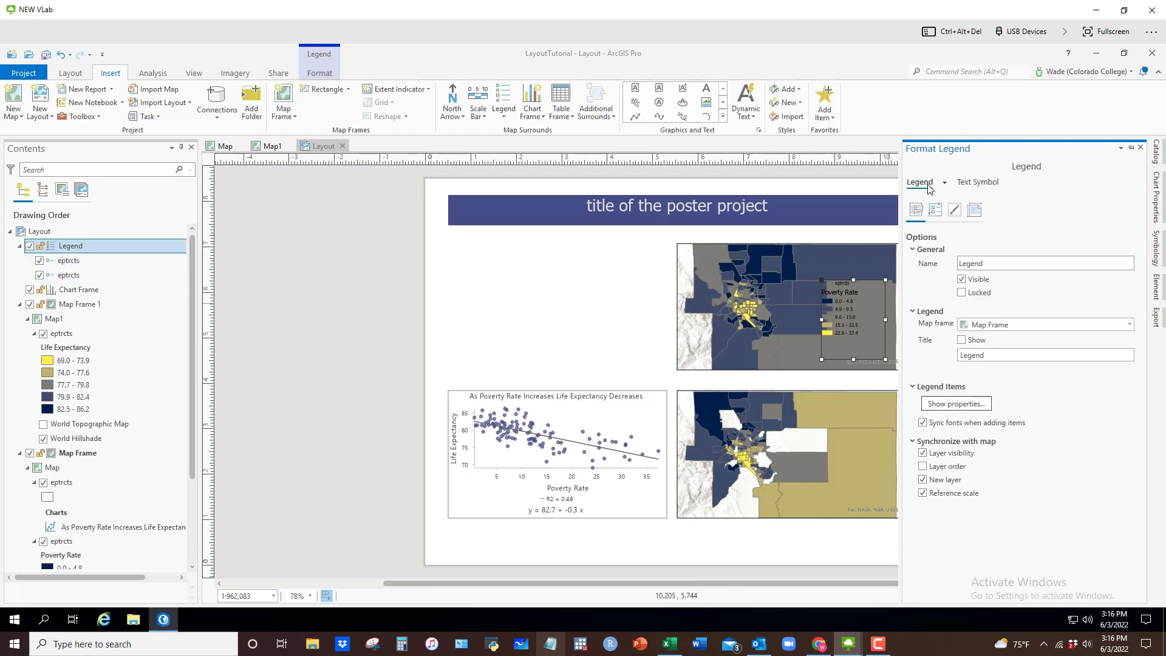
# Give the upper legend a light grey background with 0.1 in X and Y gaps.
pyautogui.click(974, 213)
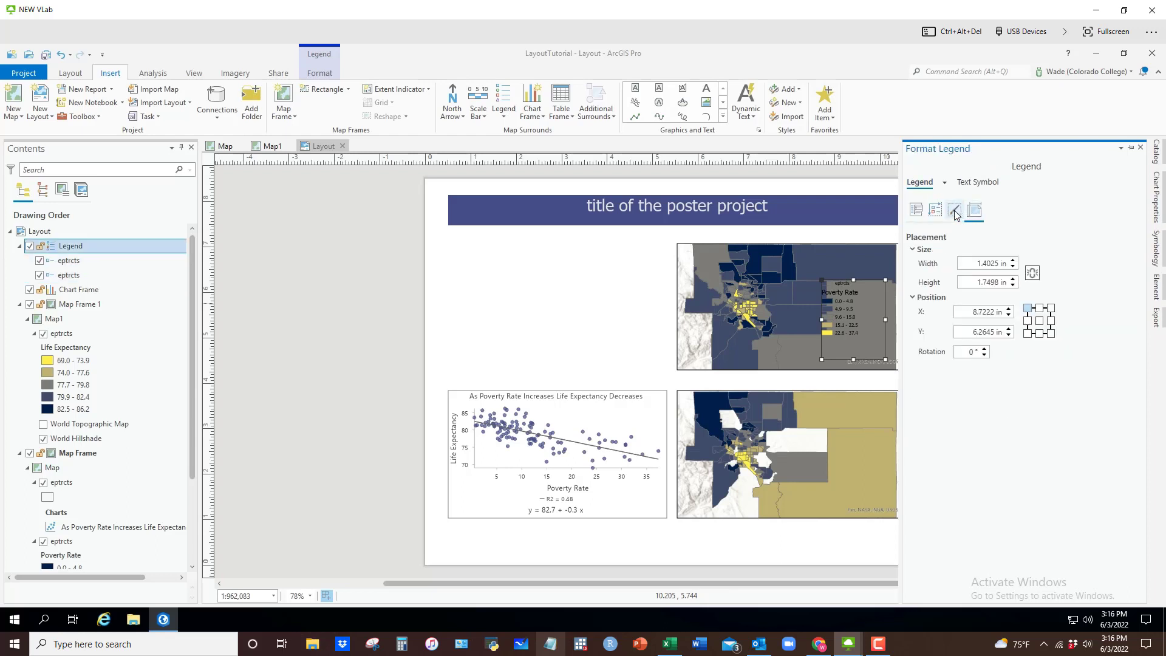
pyautogui.click(955, 213)
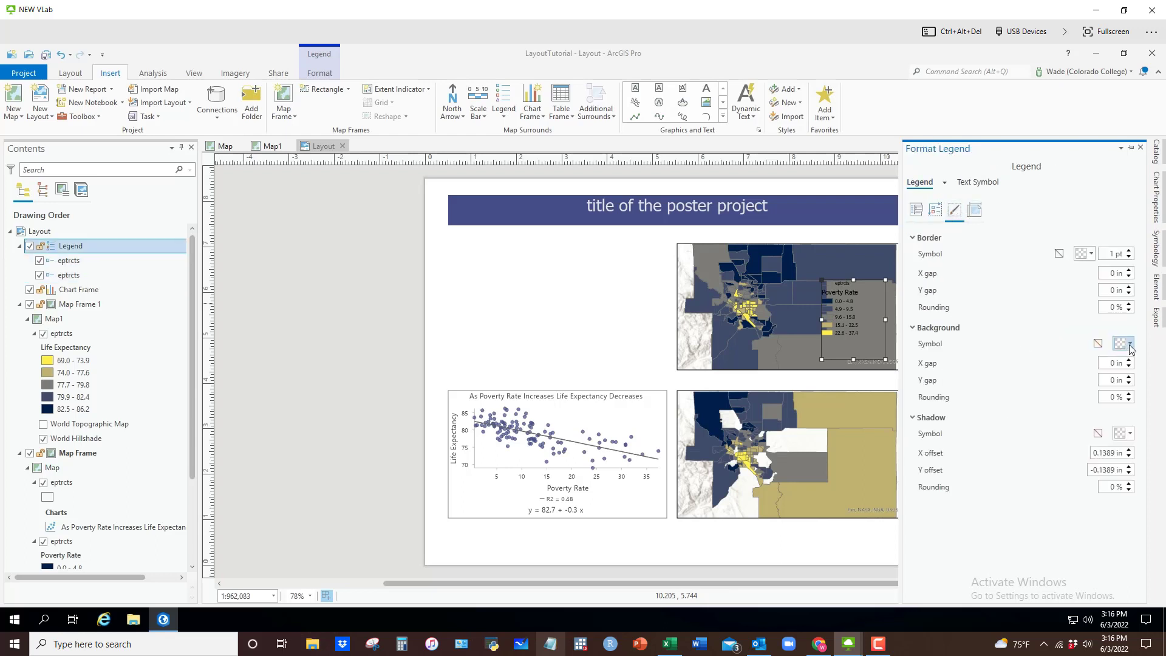
pyautogui.click(1127, 344)
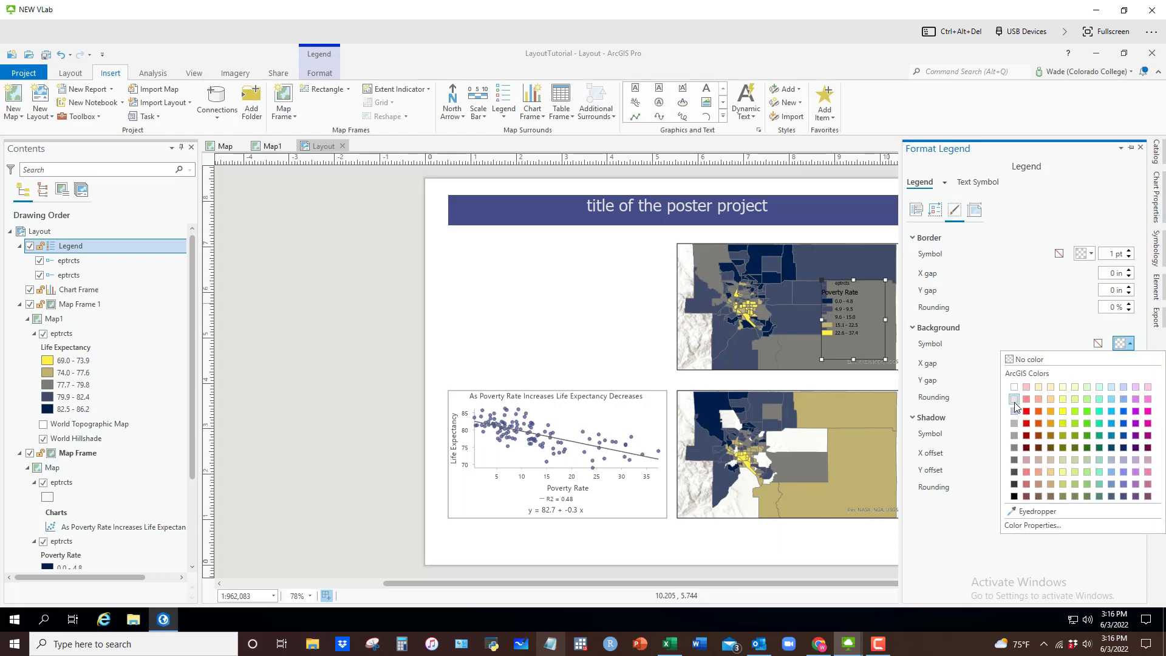
pyautogui.click(1014, 400)
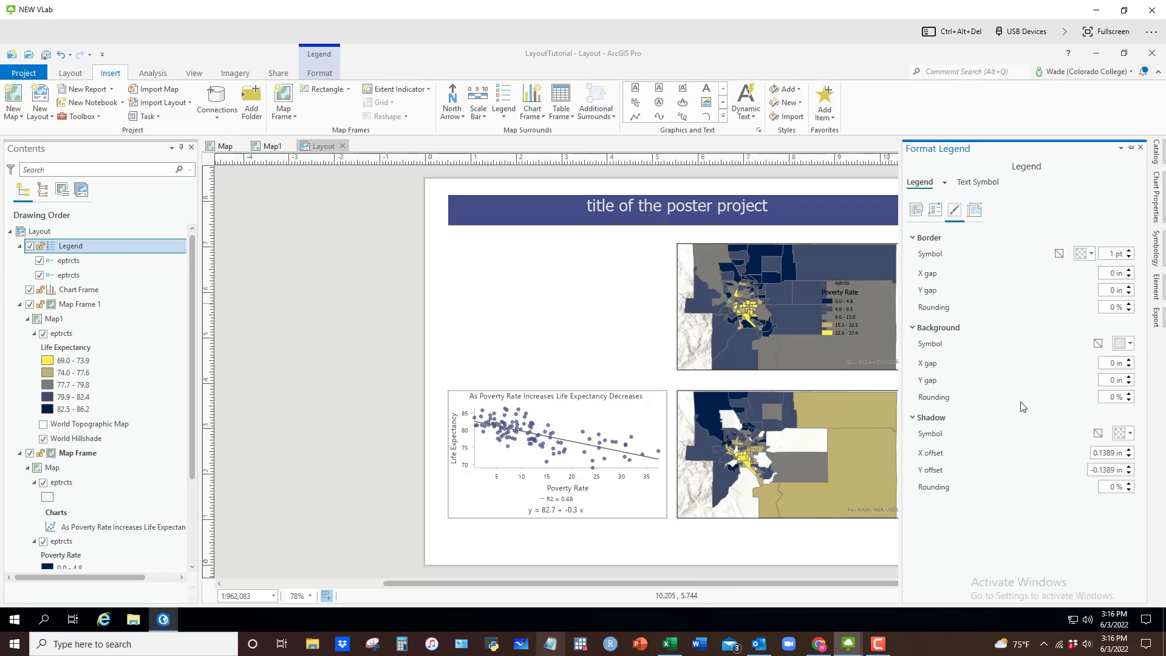
pyautogui.click(1130, 360)
pyautogui.click(1129, 377)
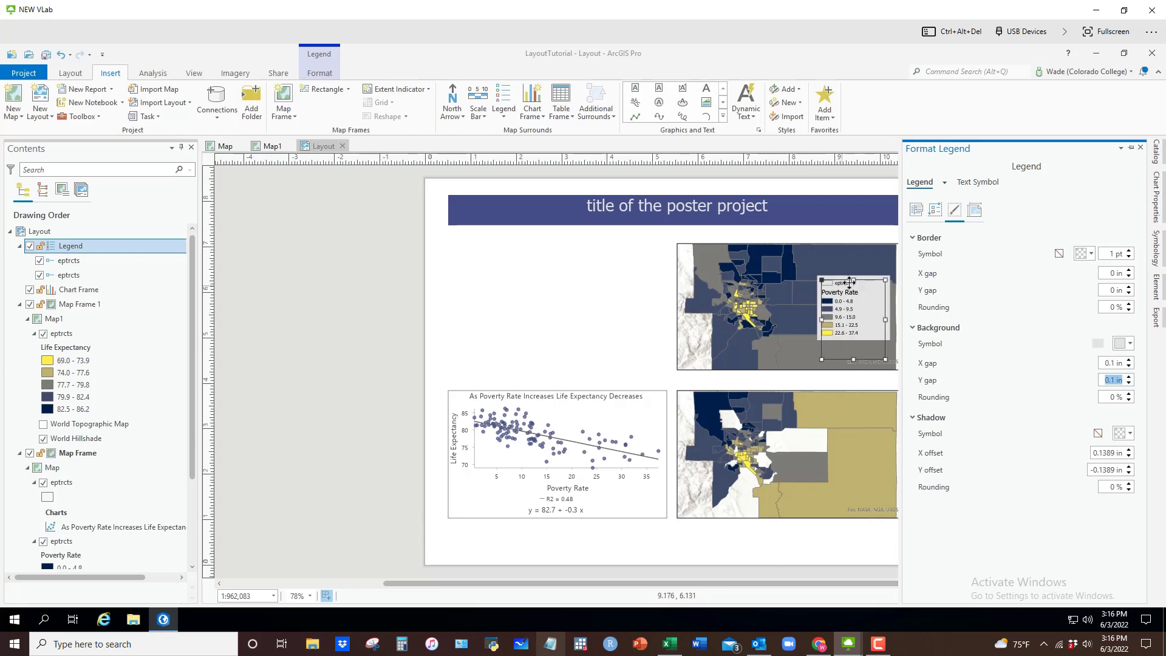
pyautogui.click(632, 298)
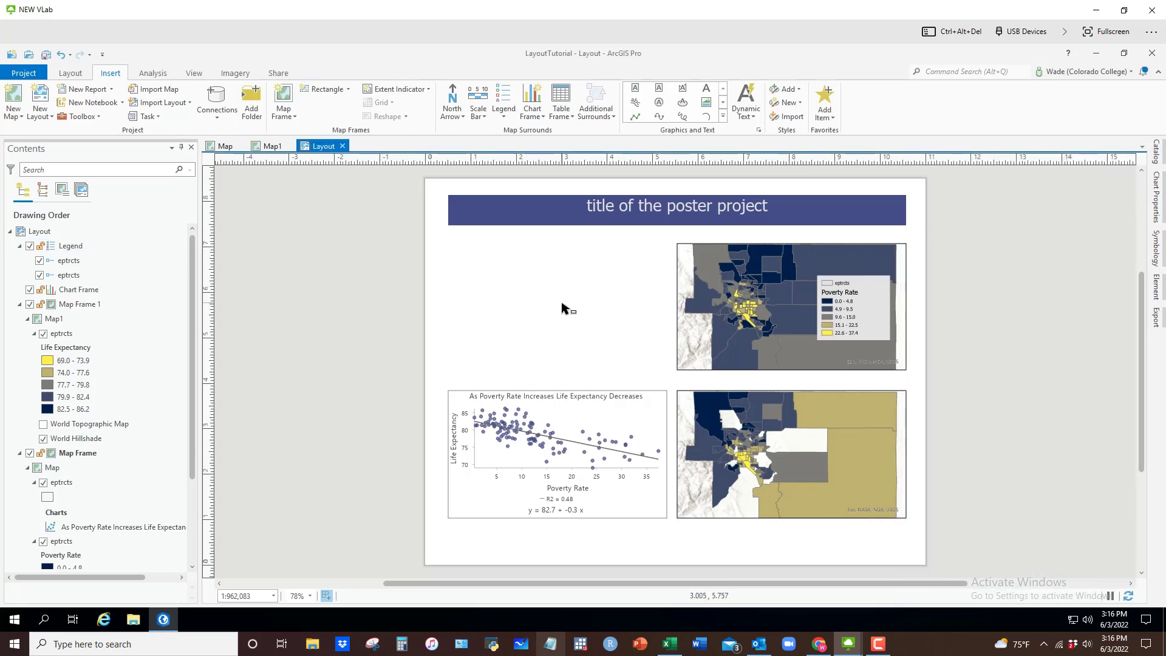
# Insert a first-style legend on the lower map frame's right side.
pyautogui.click(789, 453)
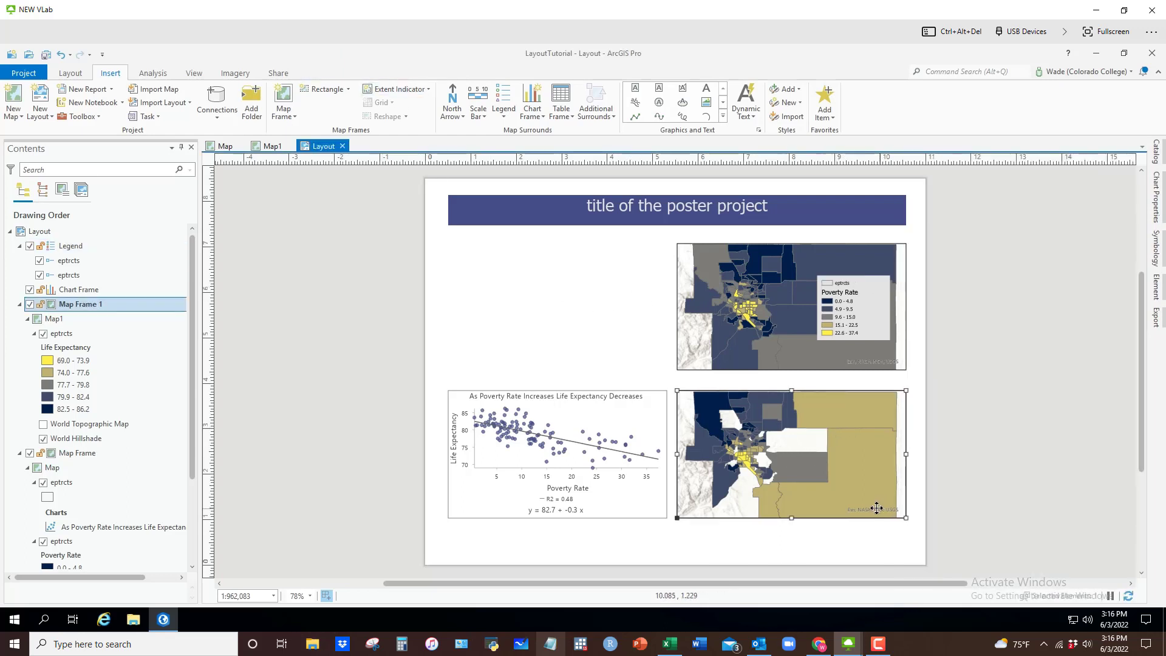
pyautogui.click(503, 116)
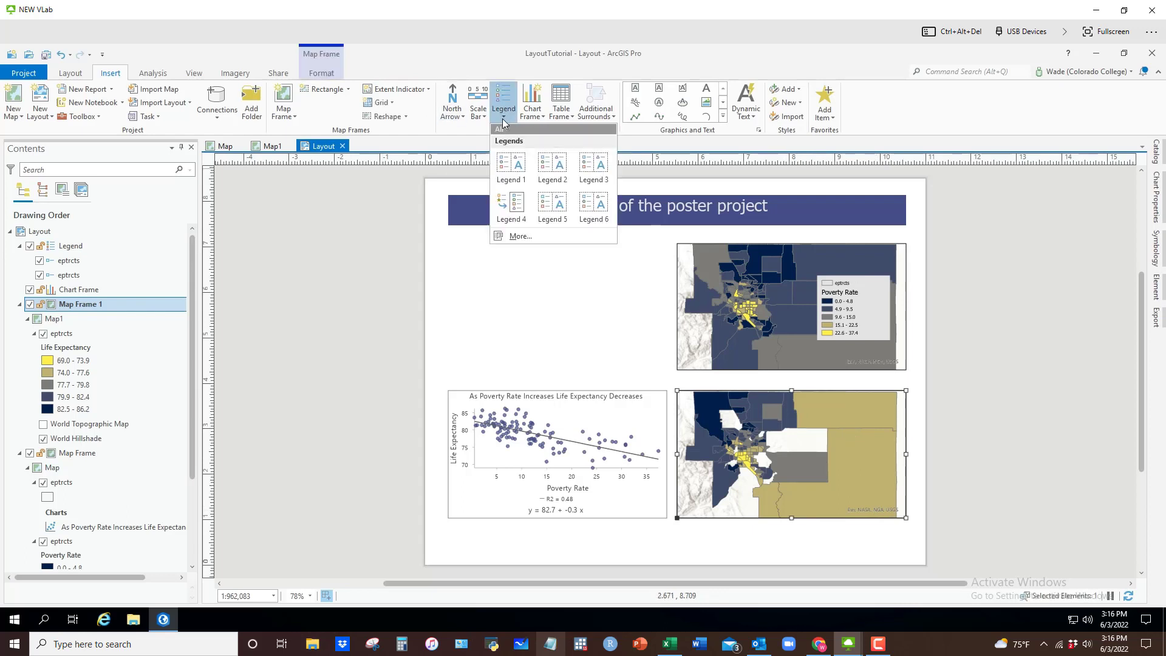
pyautogui.click(511, 166)
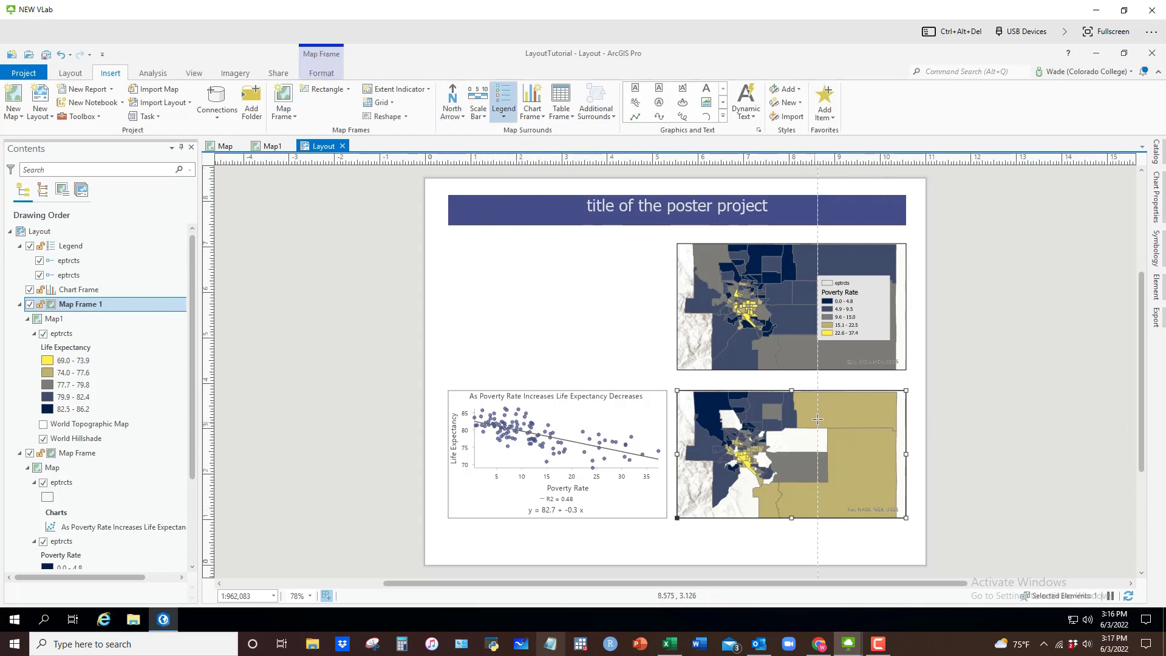
pyautogui.moveTo(819, 420); pyautogui.dragTo(891, 484)
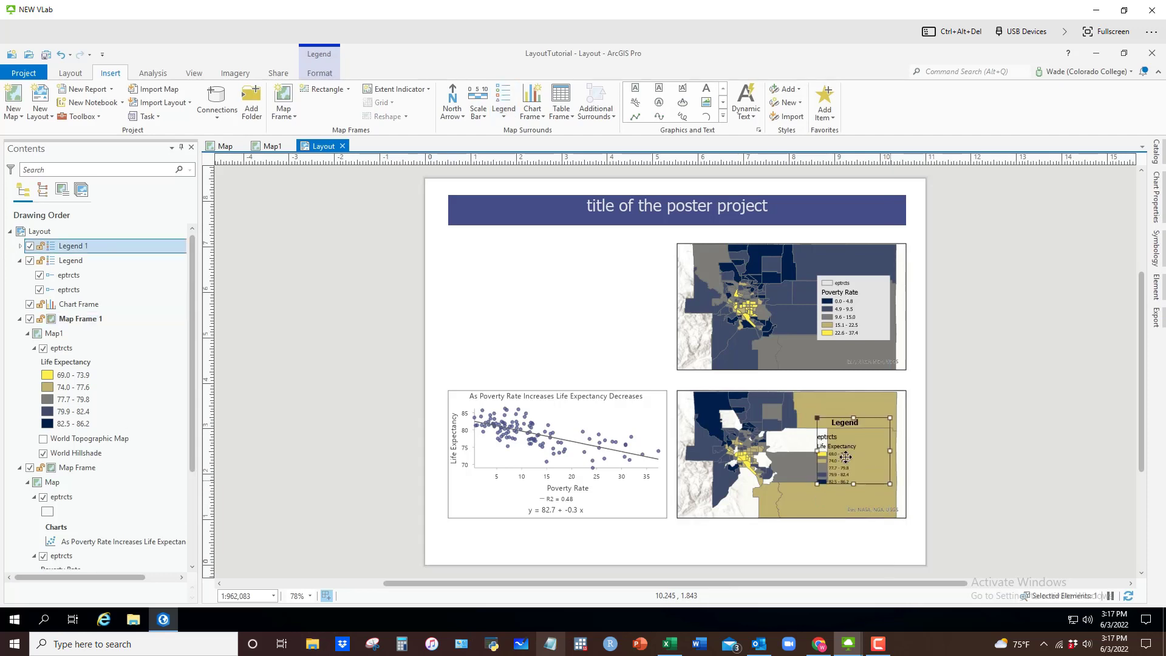
# Hide the layer name line in the lower map's legend.
pyautogui.rightClick(852, 439)
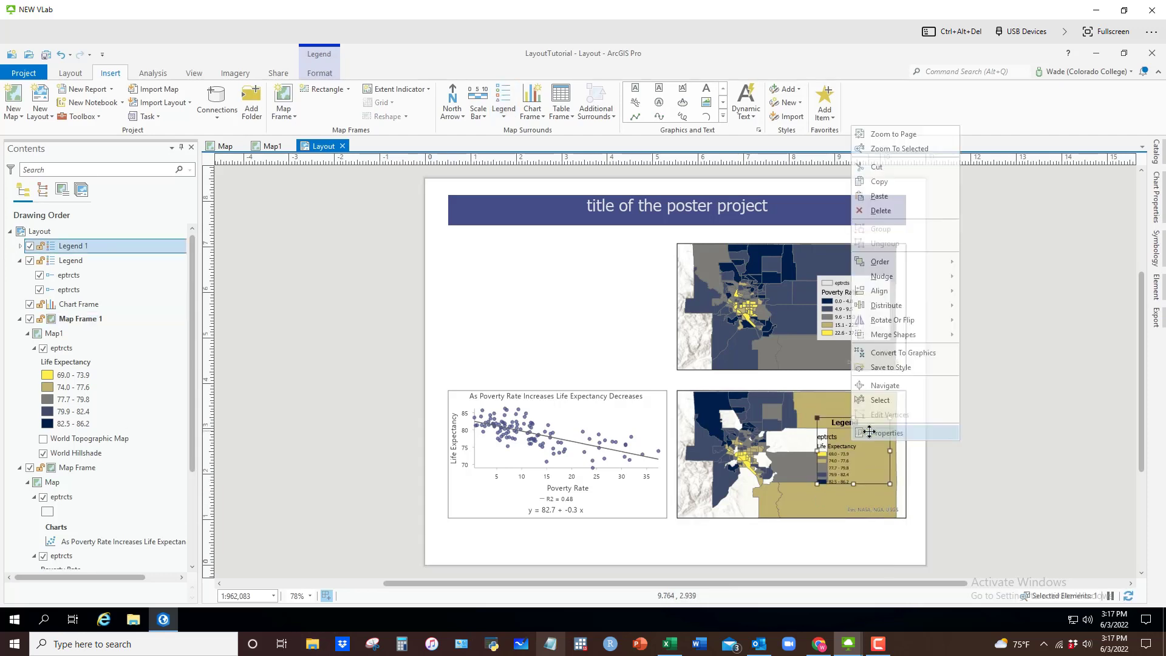
pyautogui.click(916, 425)
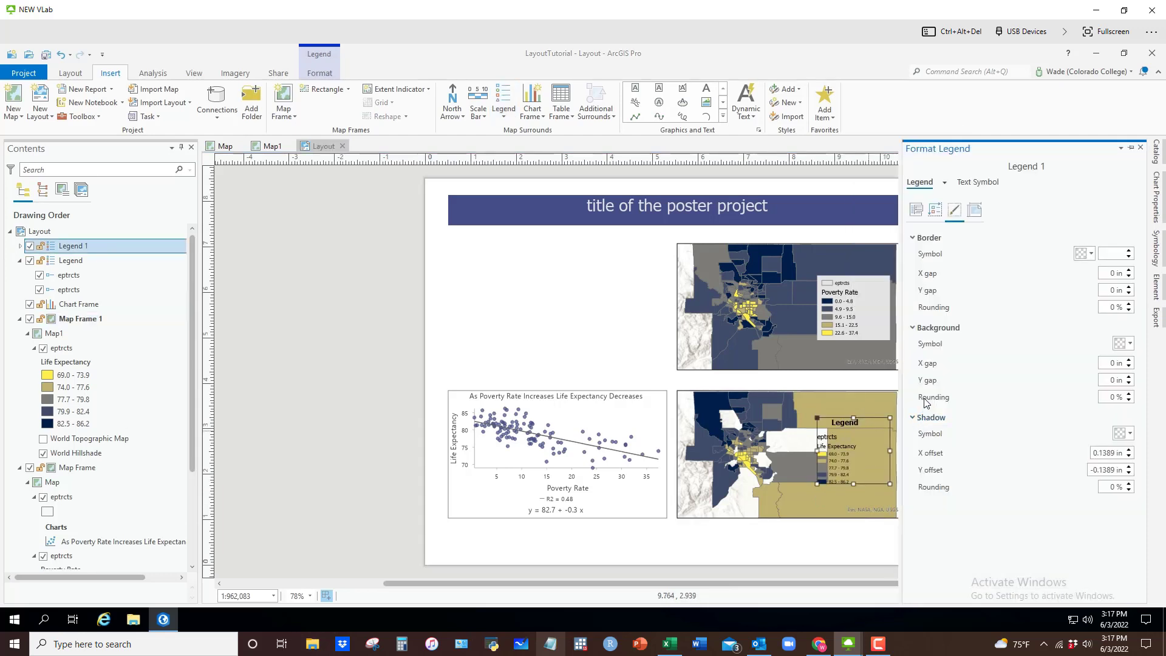
pyautogui.click(922, 210)
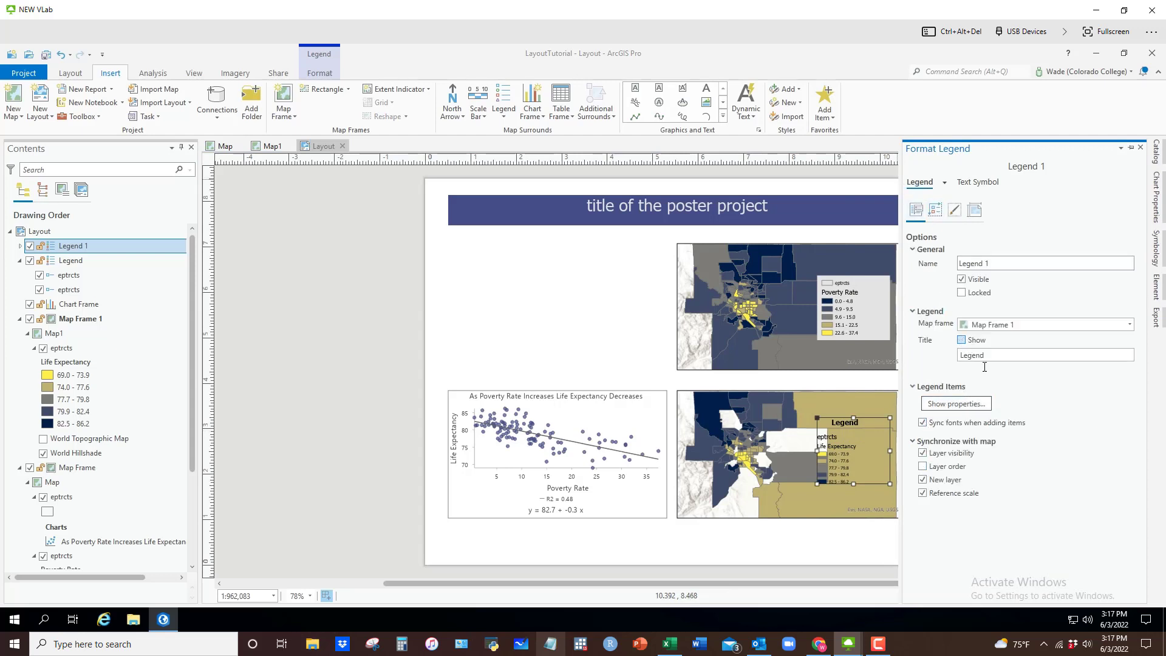
pyautogui.click(937, 405)
pyautogui.click(922, 233)
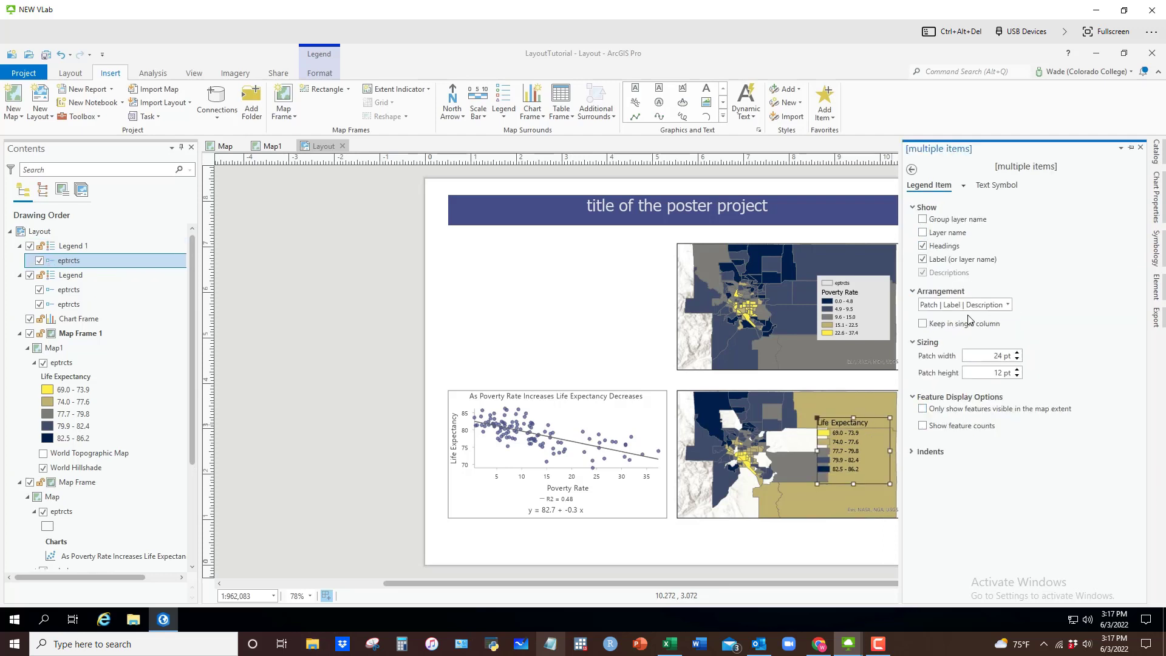
pyautogui.click(911, 170)
# Give the lower legend a light grey background with 0.1 in gaps and narrow its width.
pyautogui.click(954, 209)
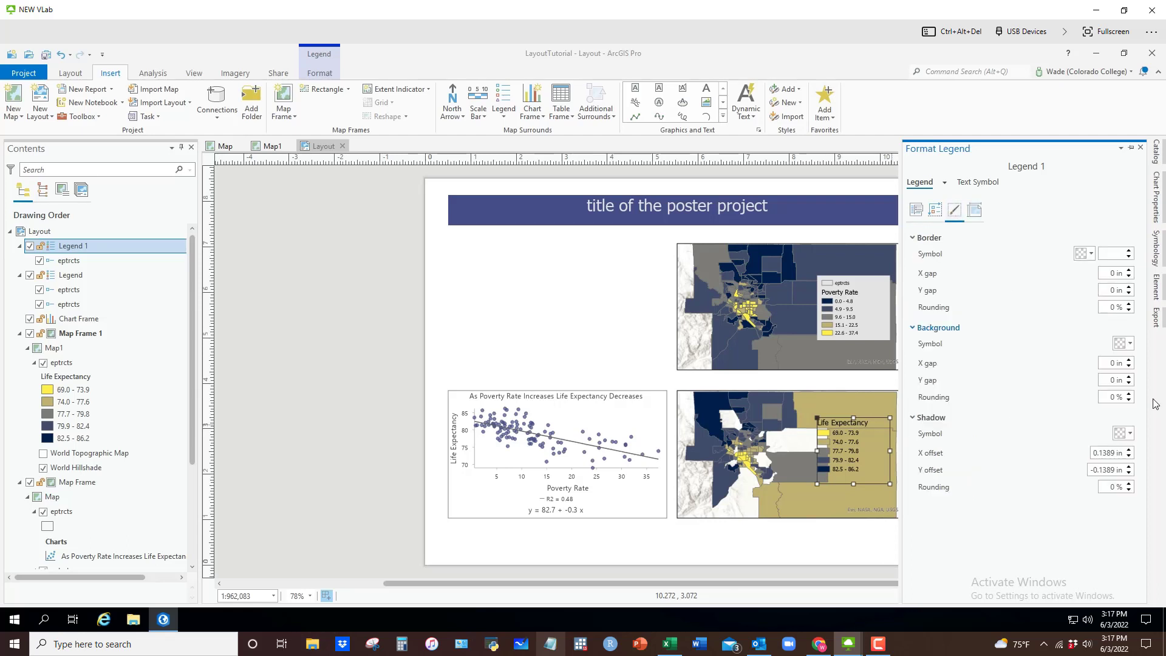
pyautogui.click(1132, 348)
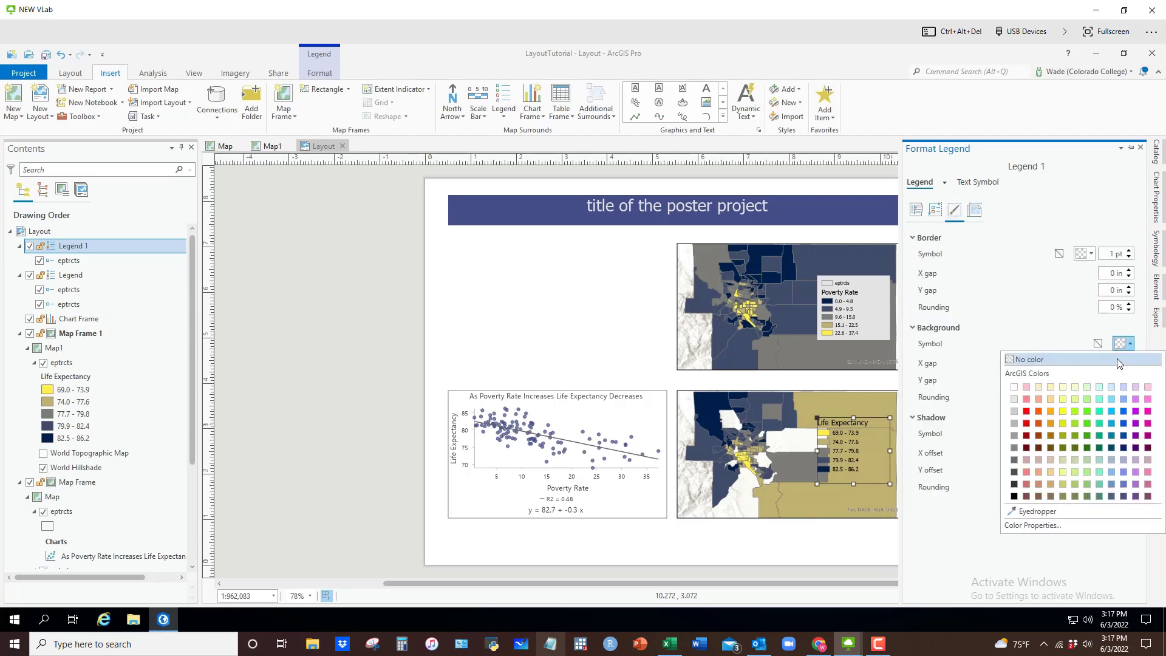
pyautogui.click(1016, 418)
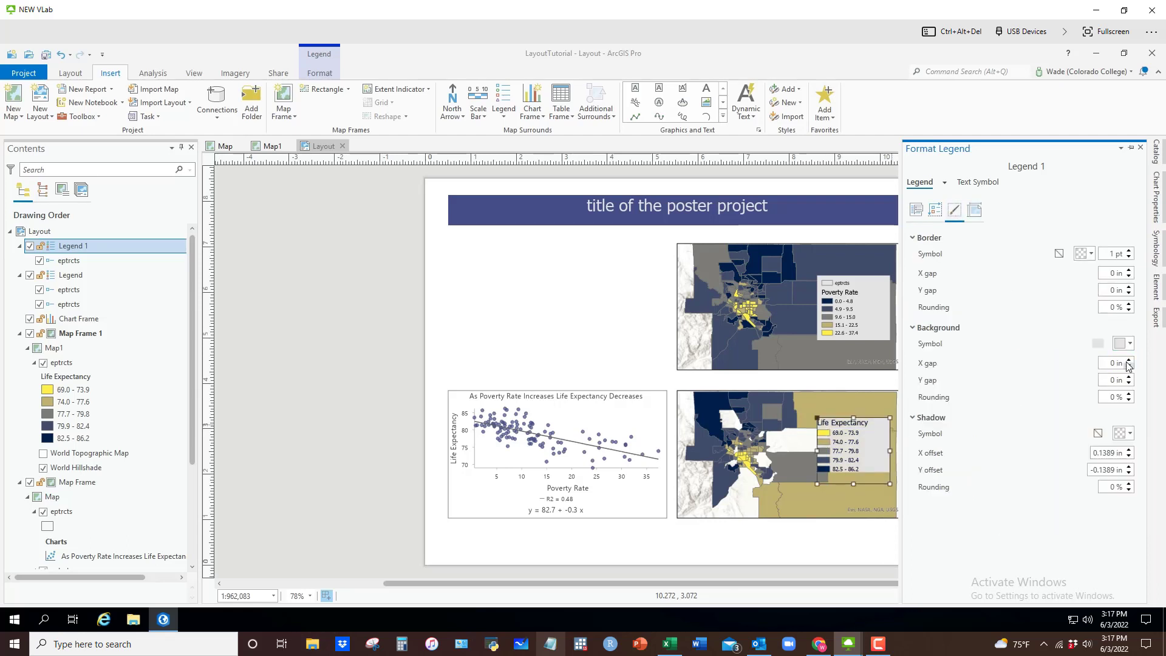
pyautogui.click(1129, 360)
pyautogui.click(1128, 377)
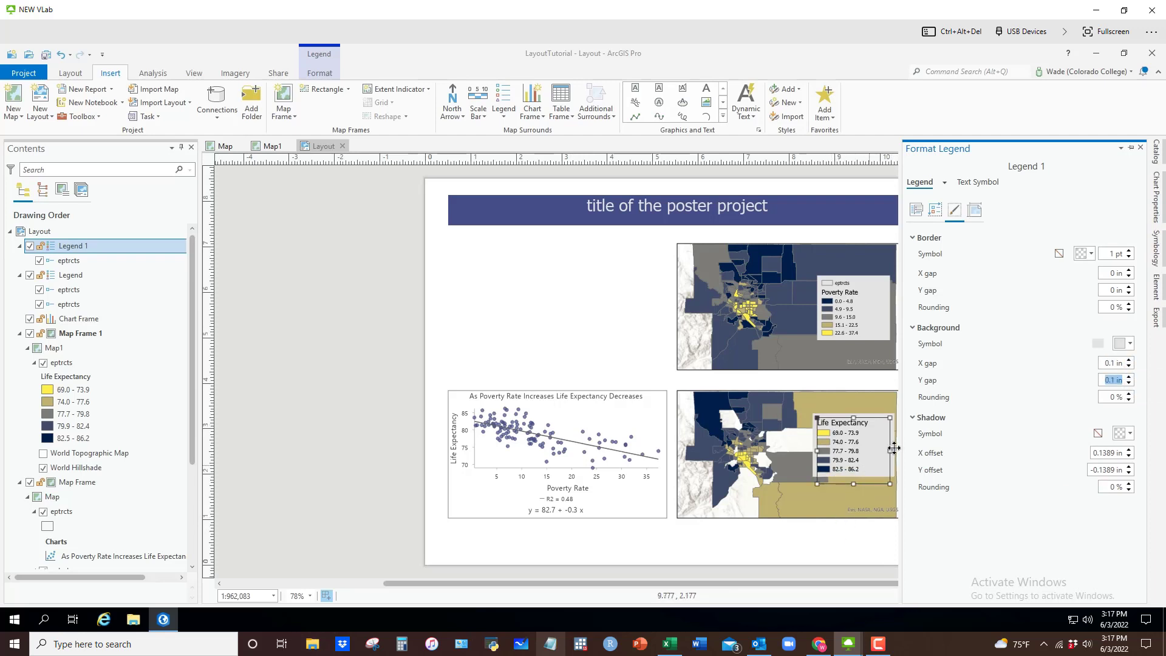
pyautogui.moveTo(882, 450); pyautogui.dragTo(882, 451)
pyautogui.click(838, 550)
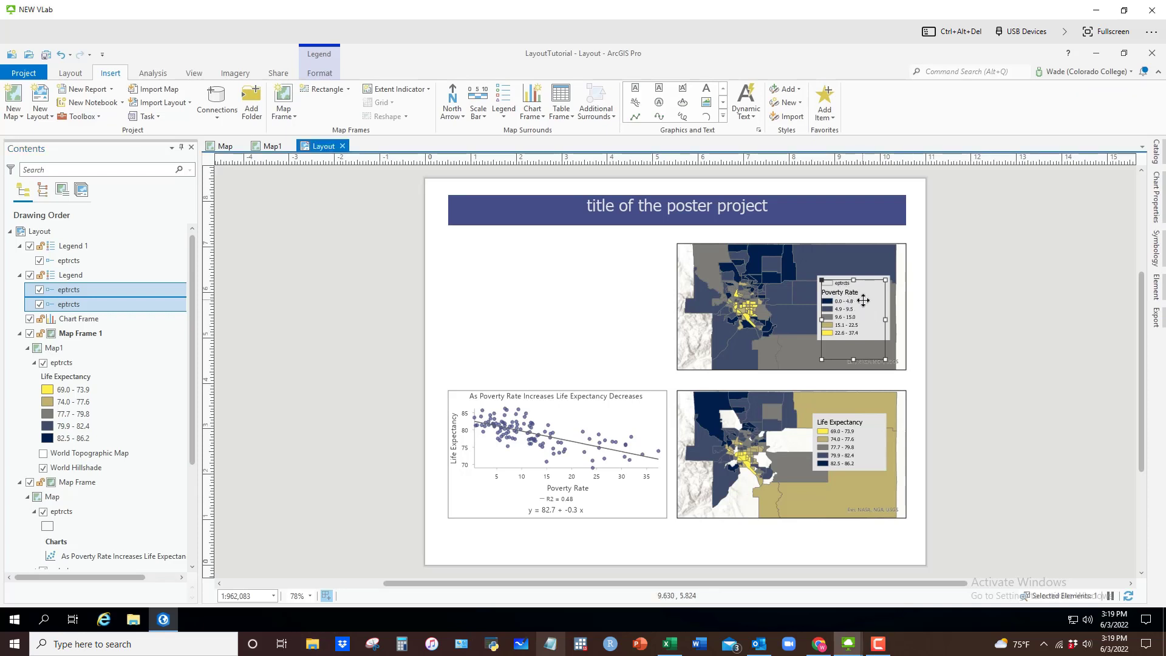
# Uncheck the first eptrcts entry so the Poverty Rate legend loses its header line.
pyautogui.rightClick(864, 294)
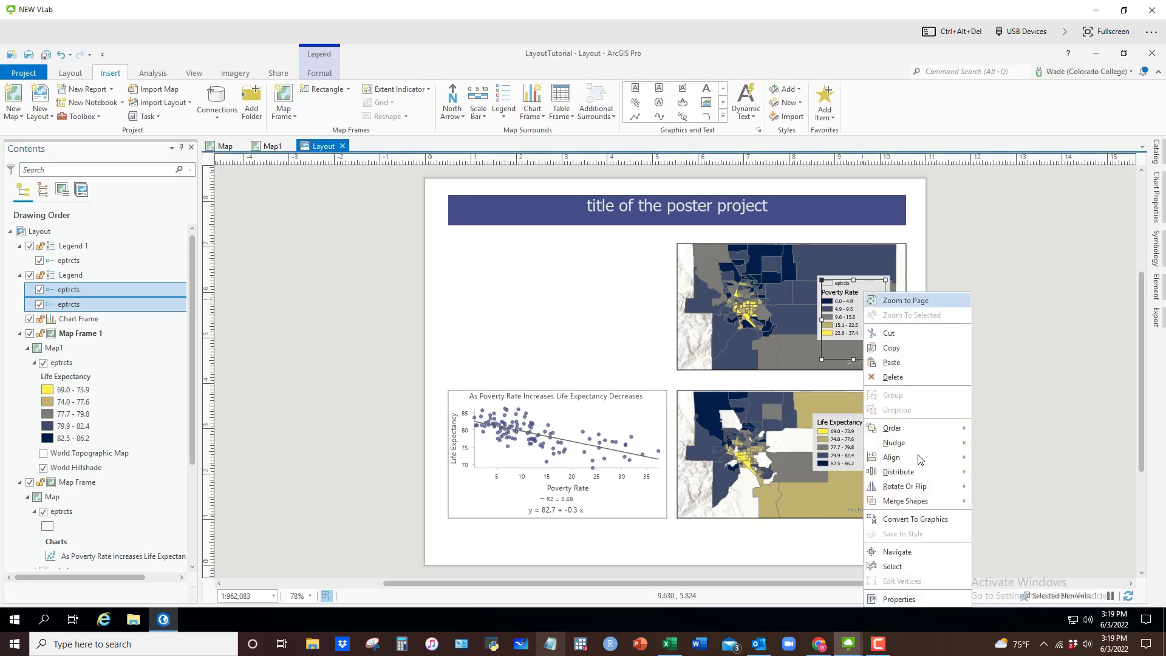
pyautogui.click(910, 598)
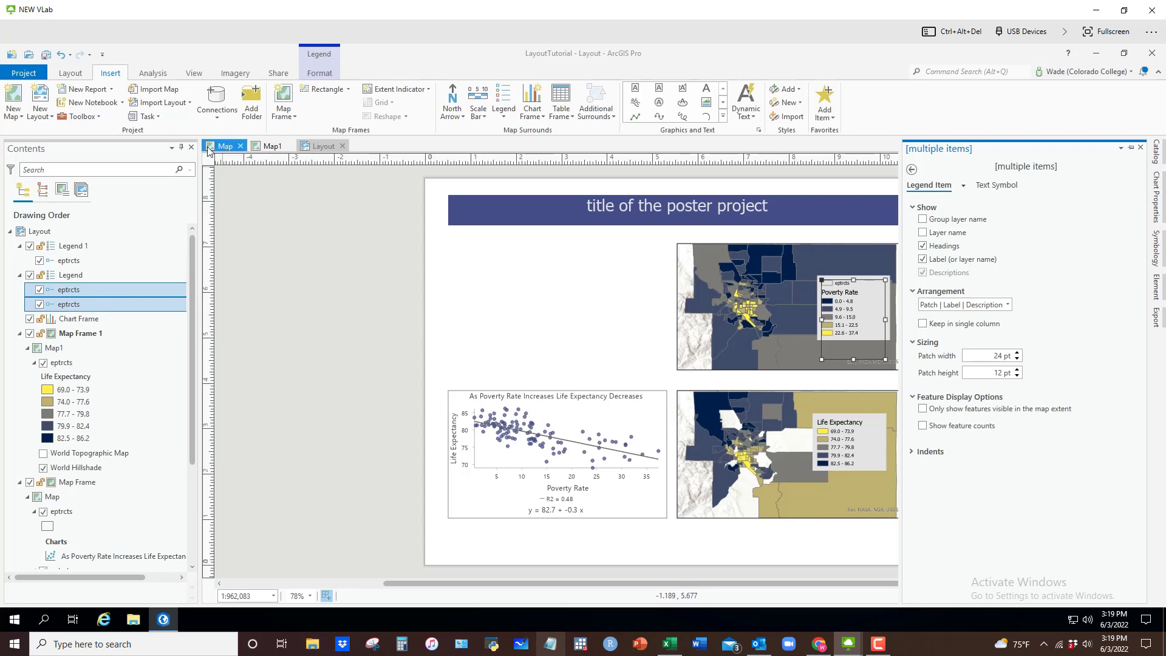
pyautogui.click(41, 293)
pyautogui.click(39, 291)
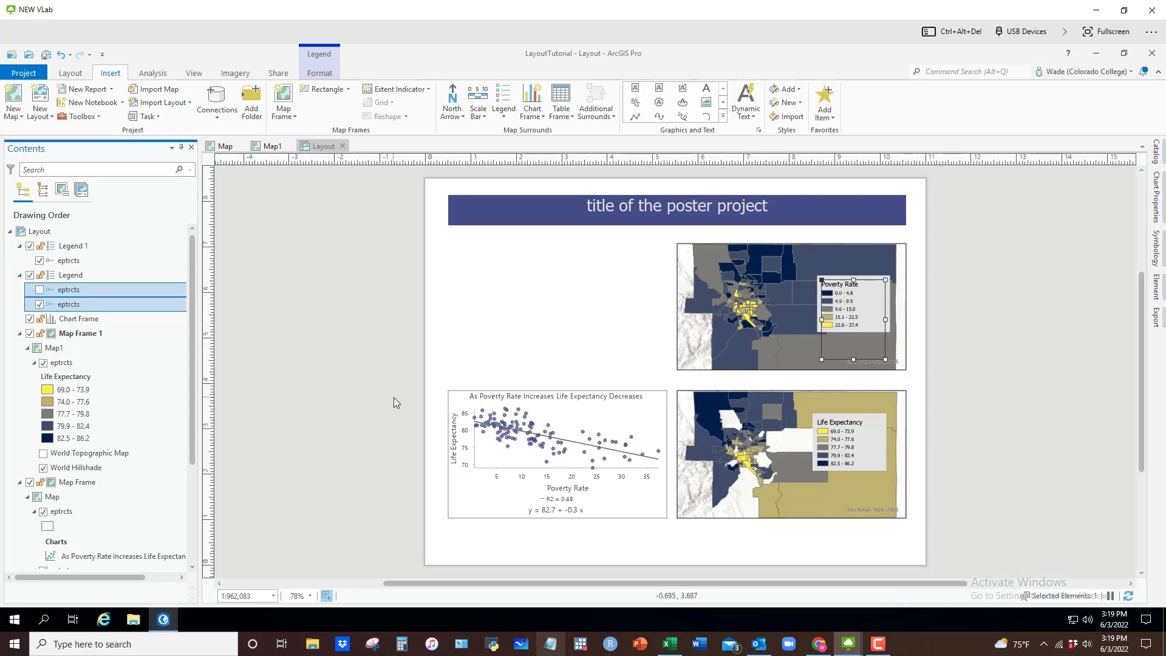
pyautogui.click(580, 321)
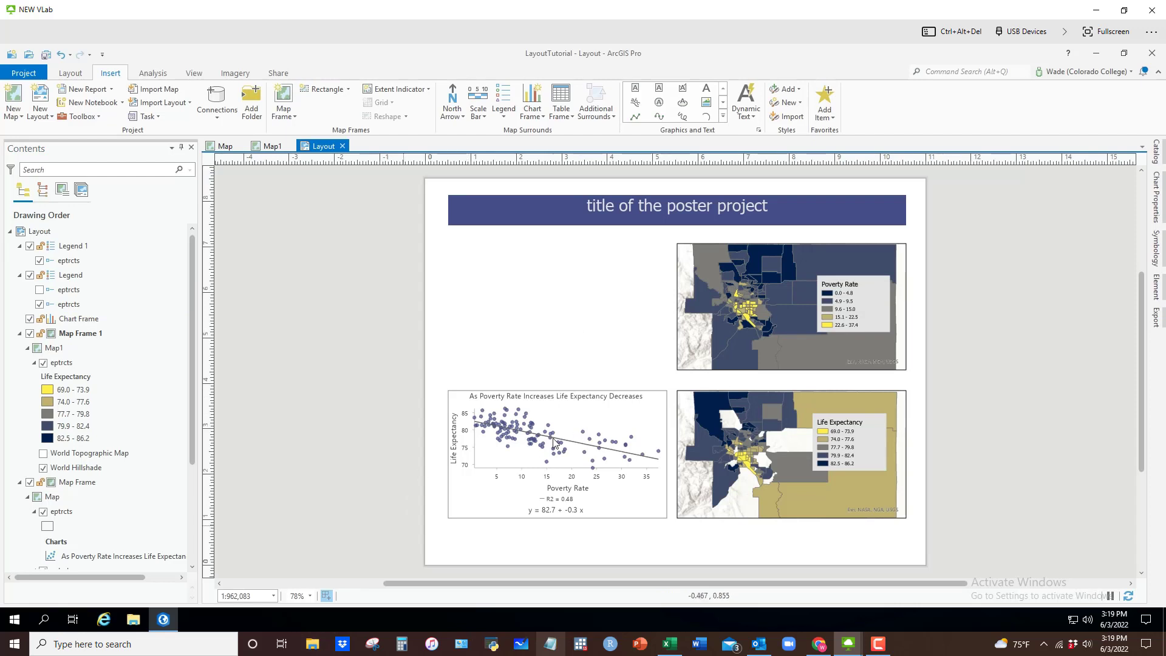
pyautogui.click(637, 90)
# Draw a text box reading 'Insert text.' in the upper-left blank area, top aligned with the upper map.
pyautogui.click(450, 235)
pyautogui.moveTo(554, 322); pyautogui.dragTo(669, 373)
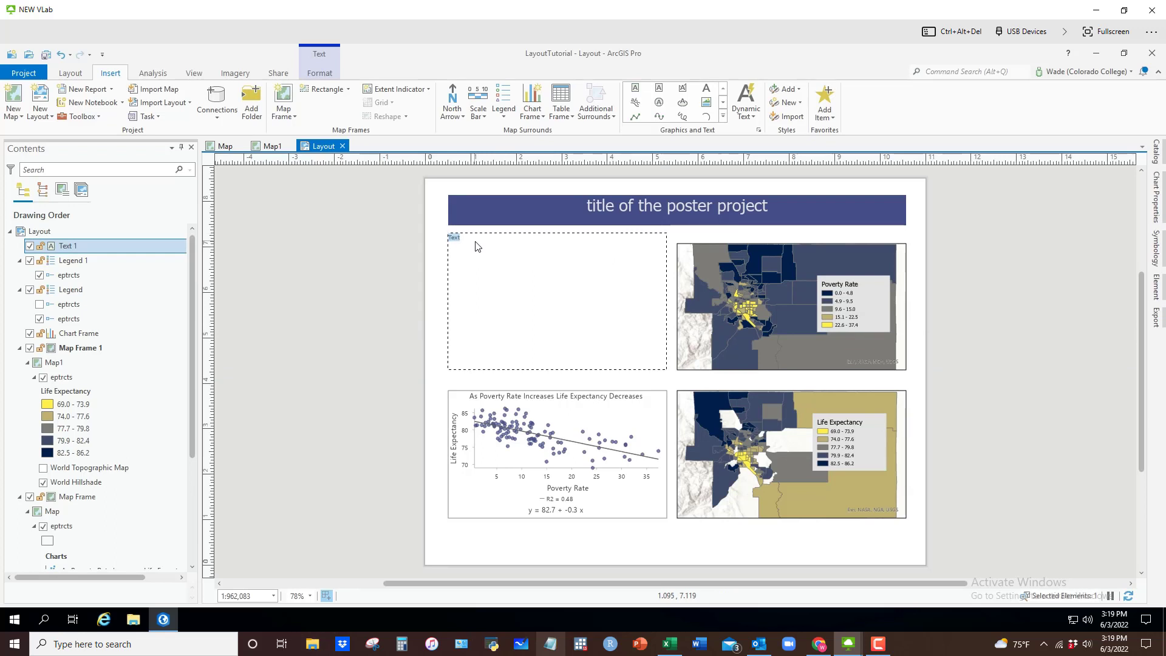
pyautogui.click(476, 246)
pyautogui.write('Insert text.')
pyautogui.press('Escape')
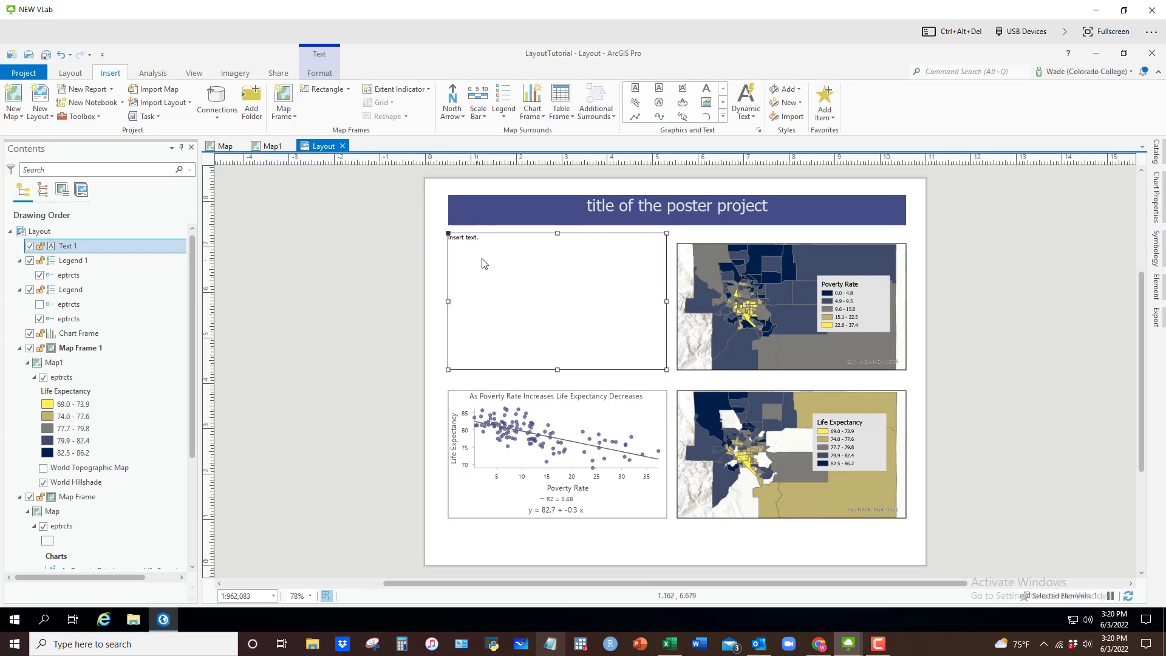
pyautogui.moveTo(559, 234)
pyautogui.mouseDown()
pyautogui.moveTo(562, 254)
pyautogui.moveTo(563, 243)
pyautogui.mouseUp()
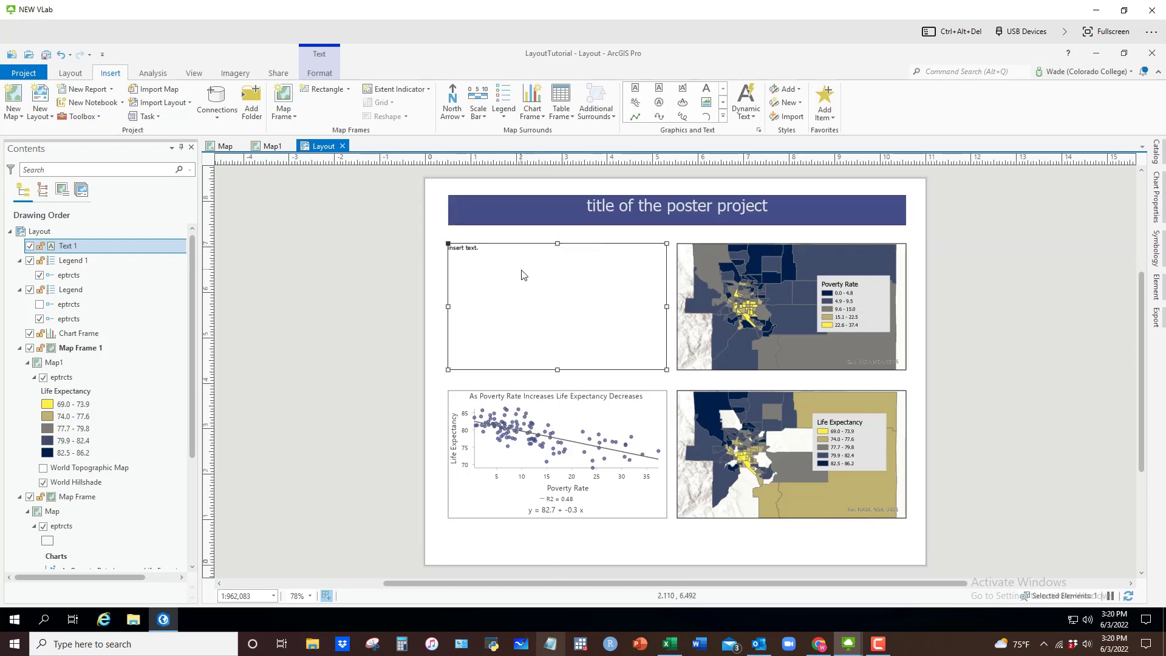
# Set Text 1's 'Insert text.' symbol size to 14 pt and apply it.
pyautogui.rightClick(524, 275)
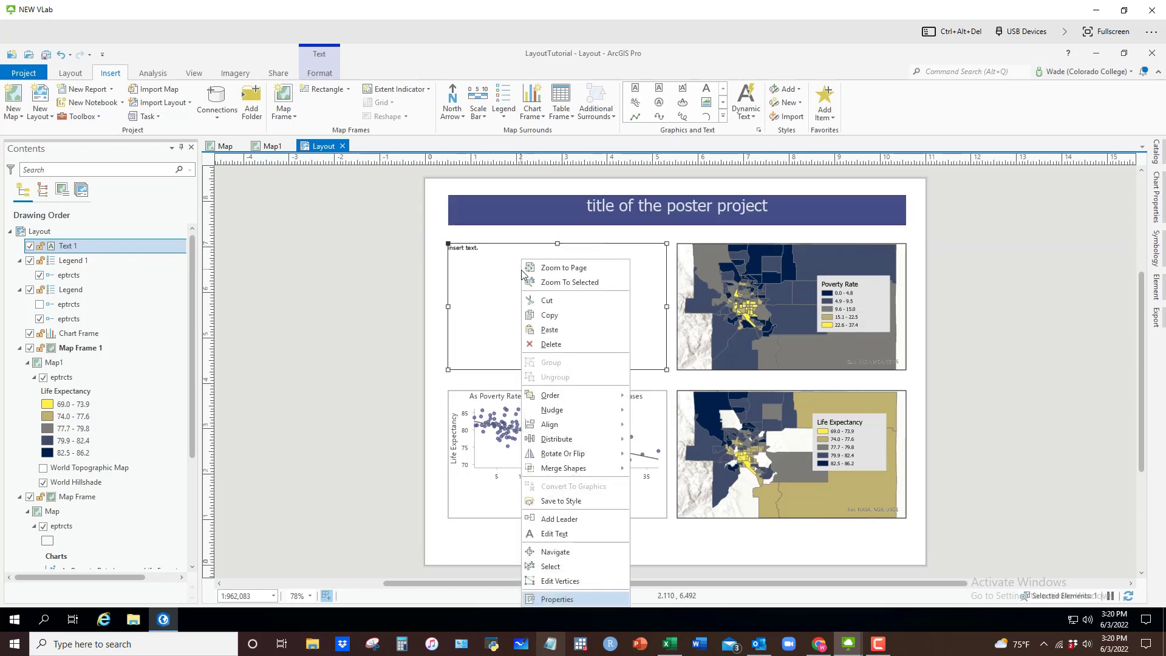
pyautogui.click(564, 601)
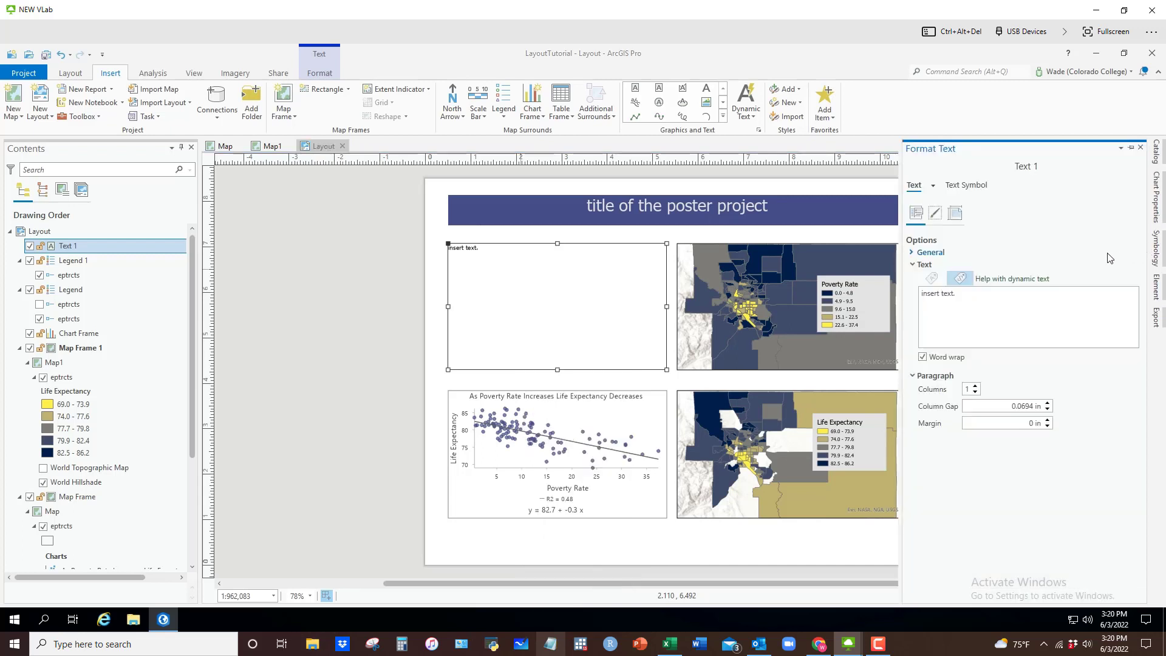
pyautogui.click(953, 187)
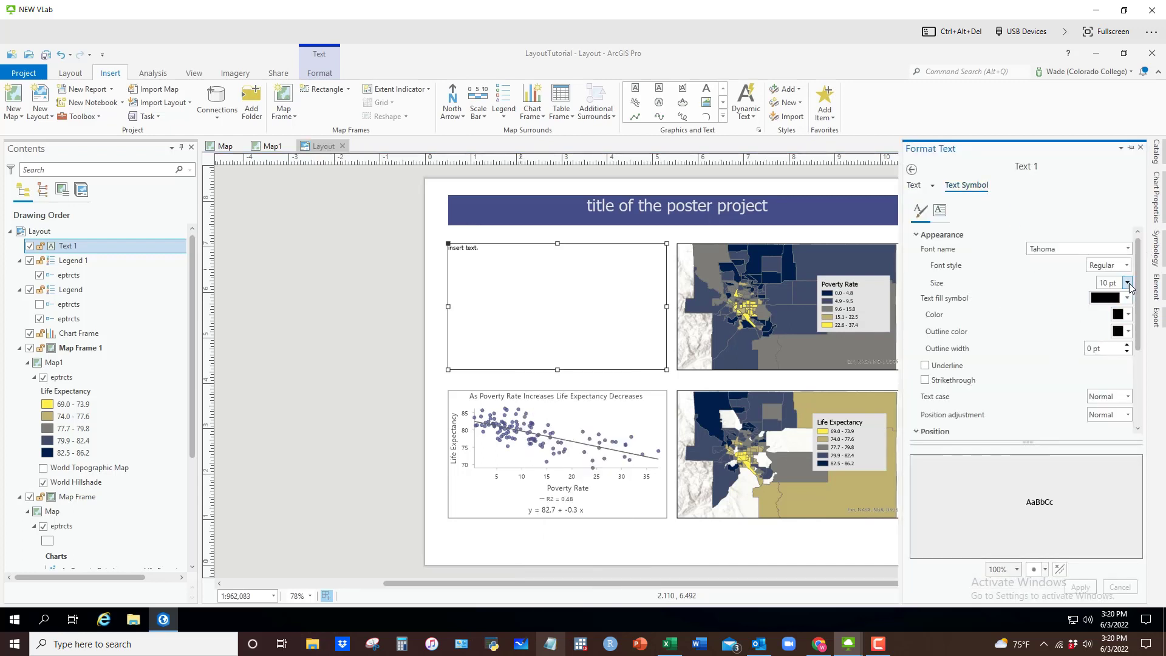
pyautogui.click(1127, 283)
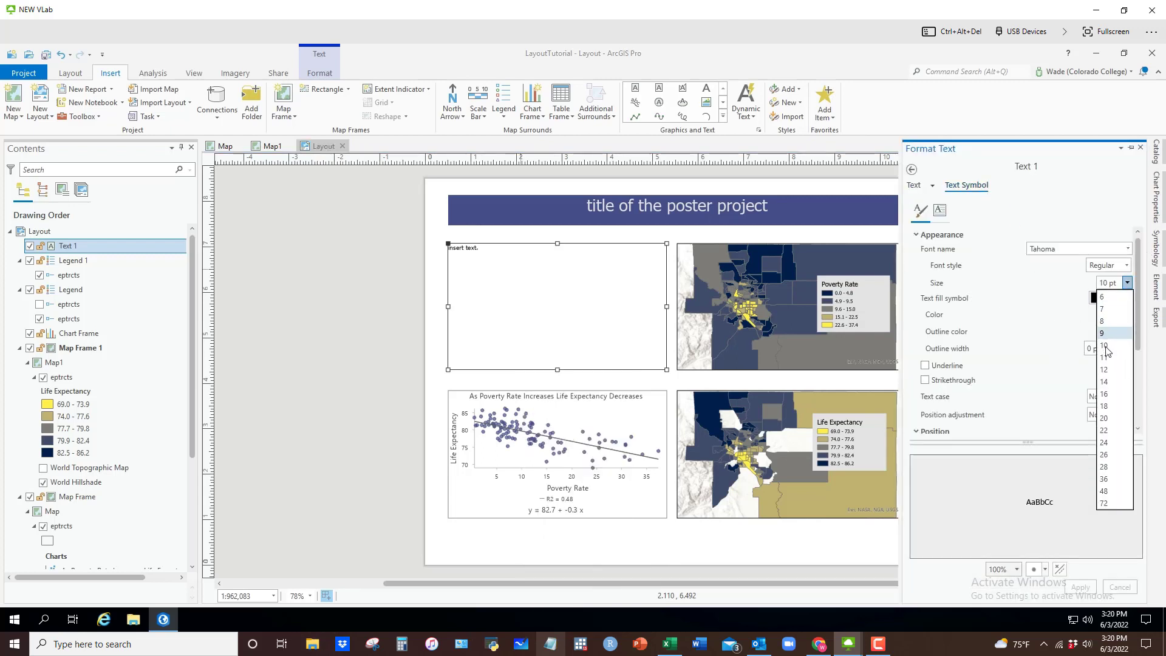
pyautogui.click(1109, 385)
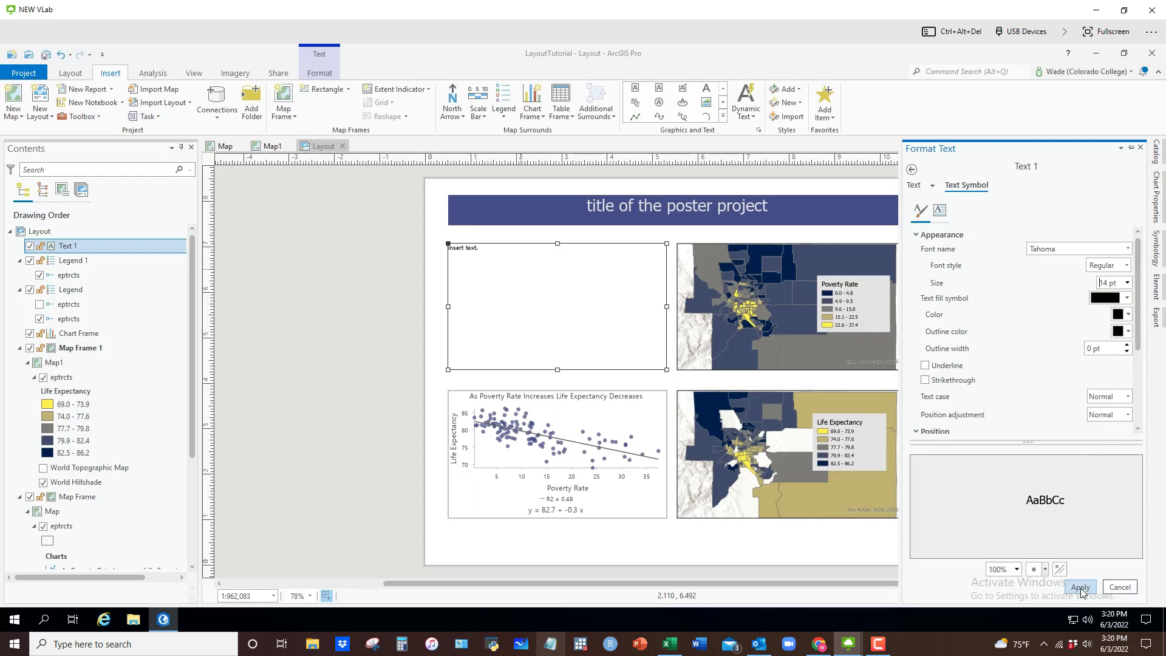
pyautogui.click(1080, 588)
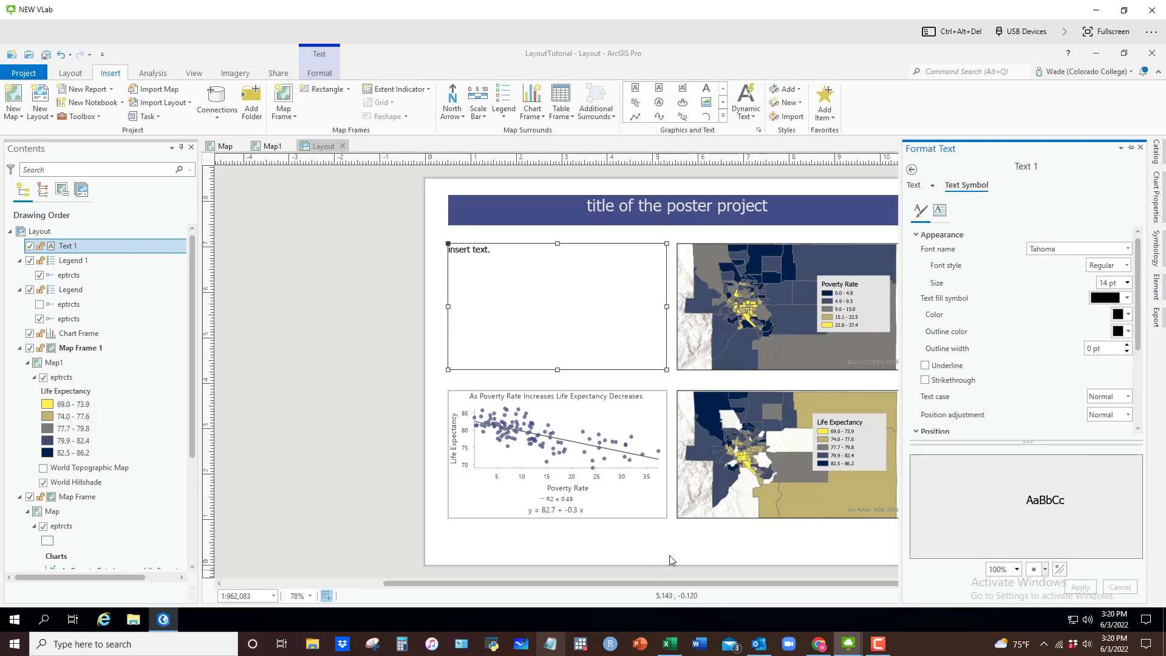
pyautogui.click(671, 554)
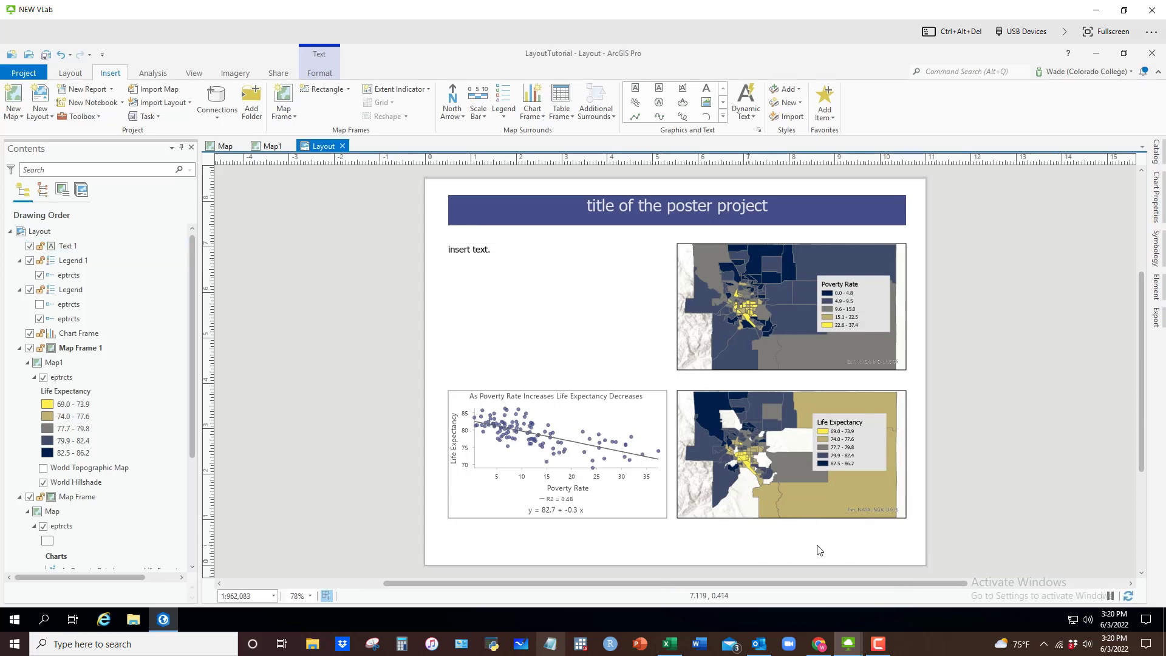